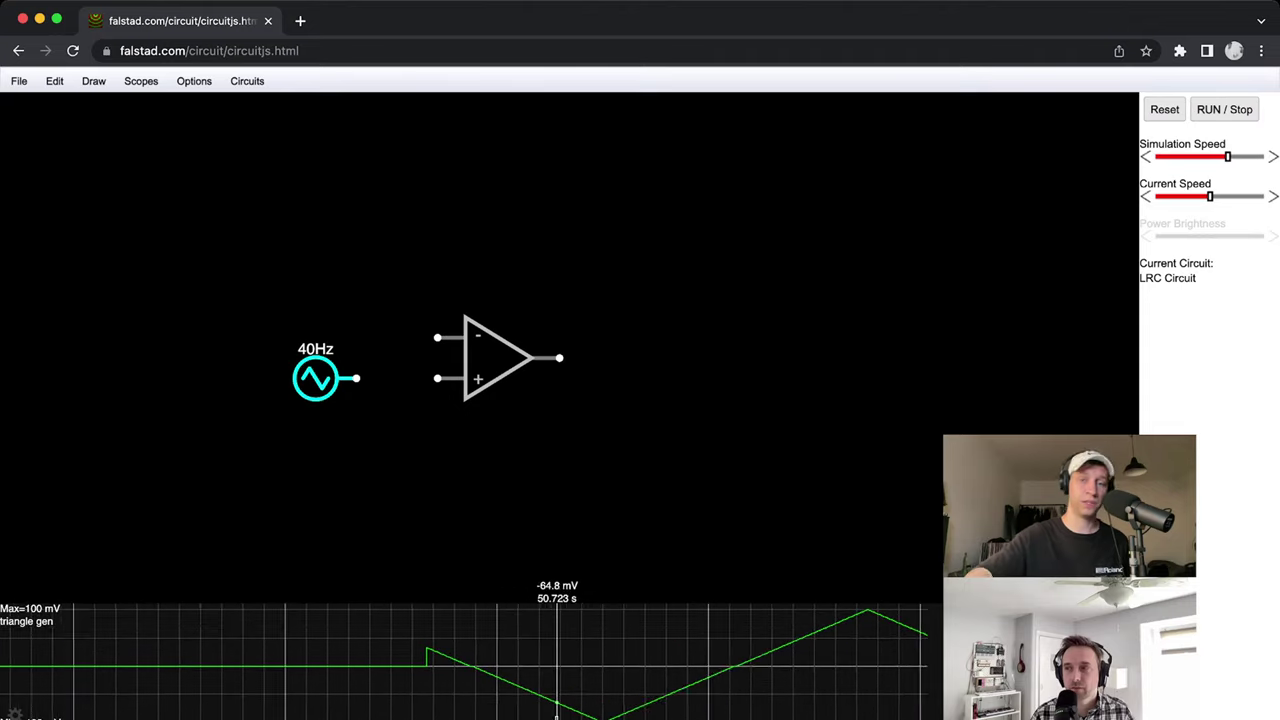
# Toggle the Max Scale option on the docked triangle generator scope.
pyautogui.rightClick(557, 708)
pyautogui.click(600, 618)
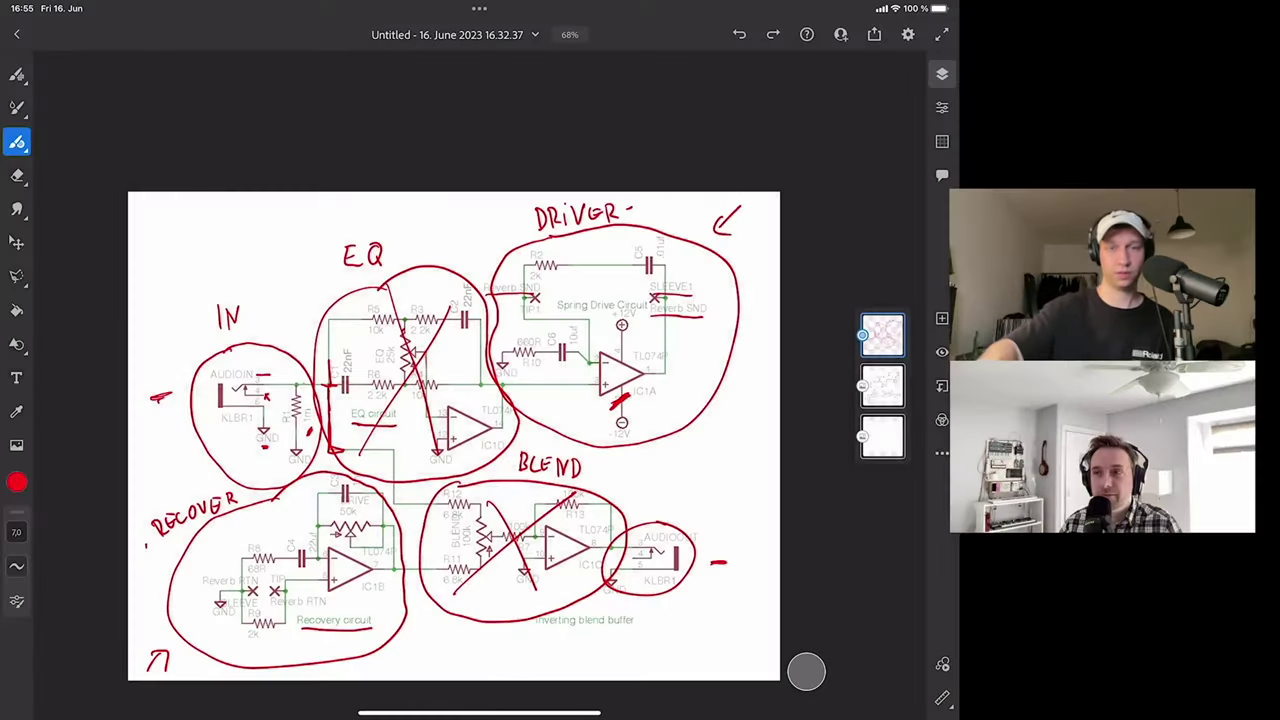
# Examine the Spring Drive Circuit in the annotated reverb schematic in the tablet drawing app.
pyautogui.scroll(5, 800, 257)
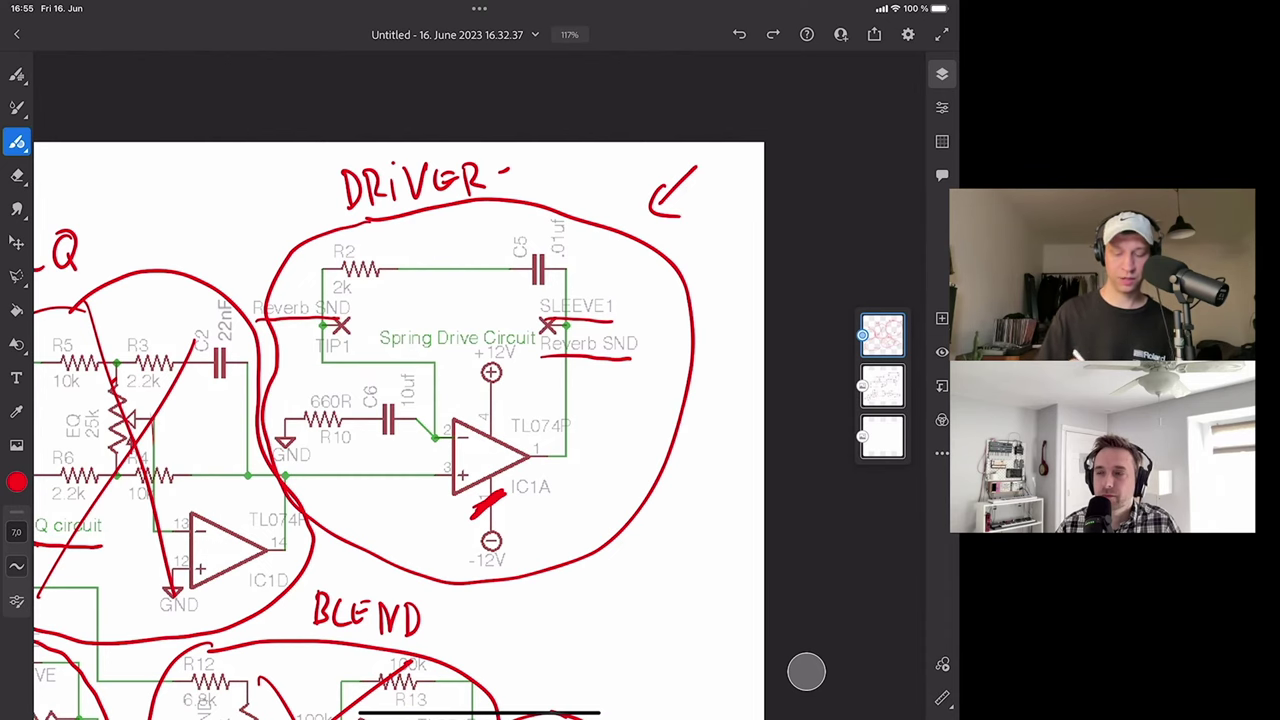
pyautogui.scroll(-2, 806, 671)
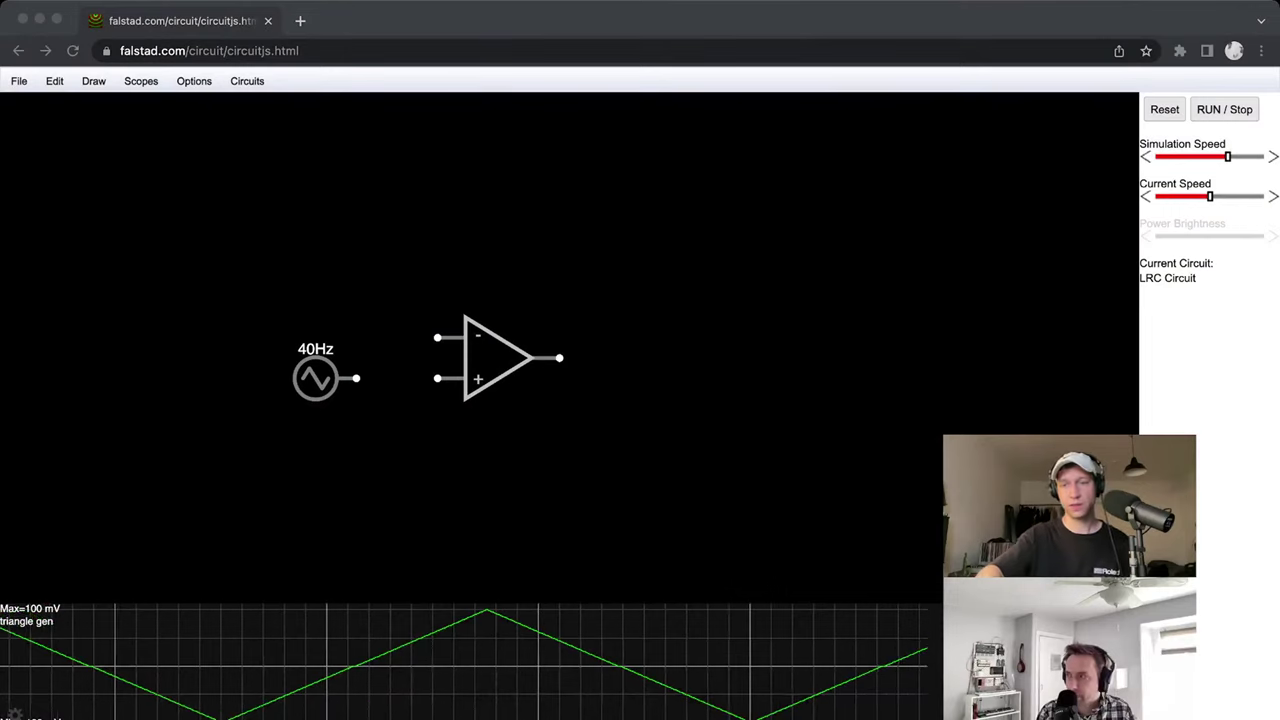
# In the circuit simulator, wire the 40Hz source to the op-amp's non-inverting input and remove the docked scope.
pyautogui.moveTo(356, 378); pyautogui.dragTo(438, 378)
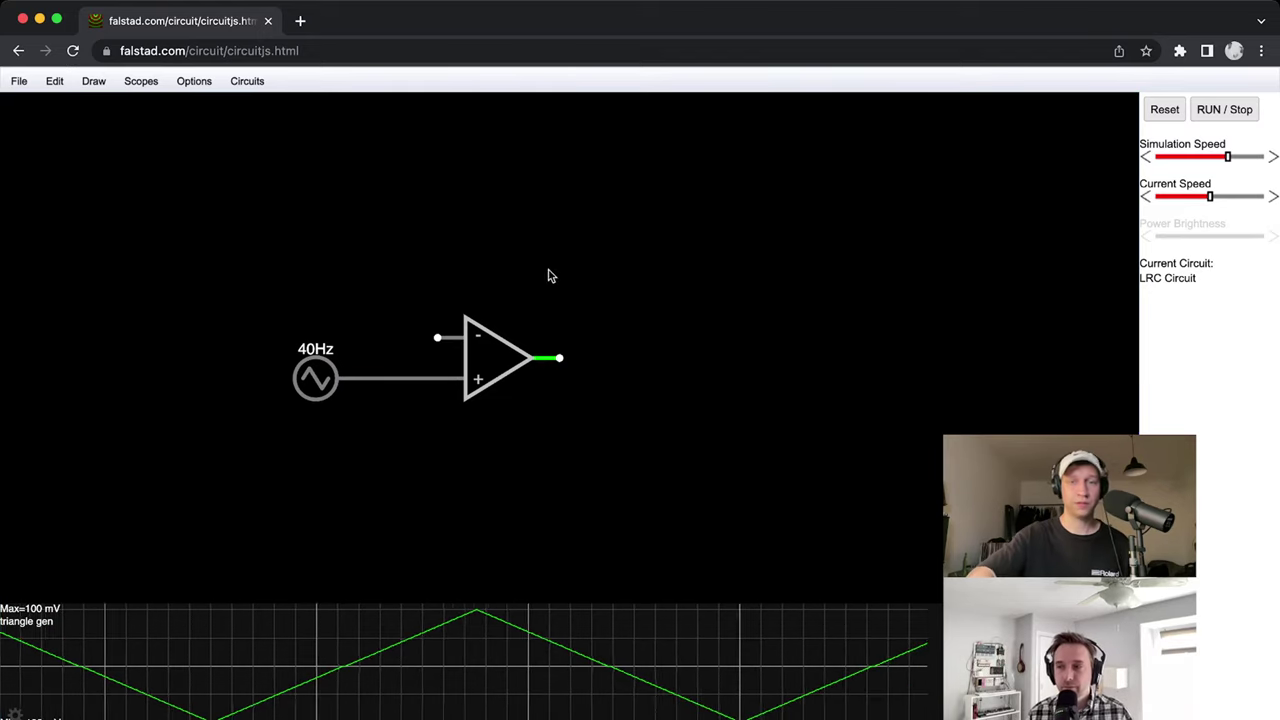
pyautogui.rightClick(449, 640)
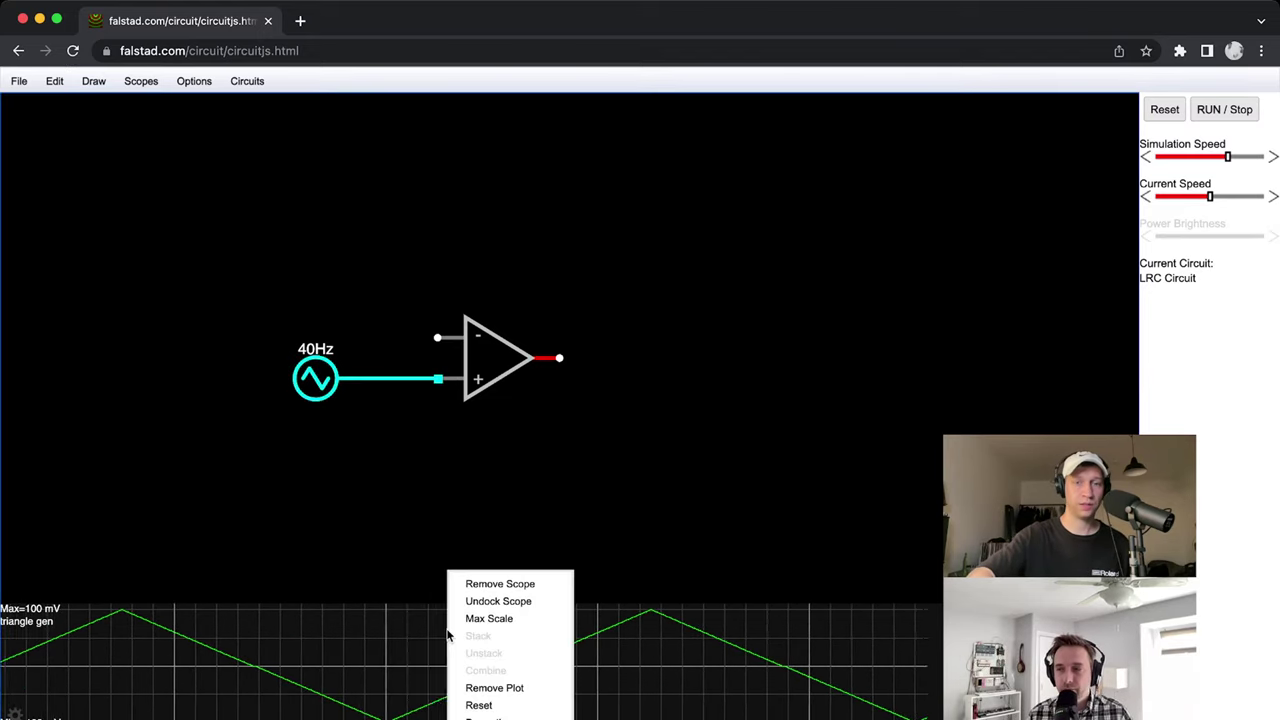
pyautogui.click(497, 583)
# Place an undocked scope of the 40Hz source above it, toggle its Max Scale option and enlarge it slightly.
pyautogui.rightClick(316, 376)
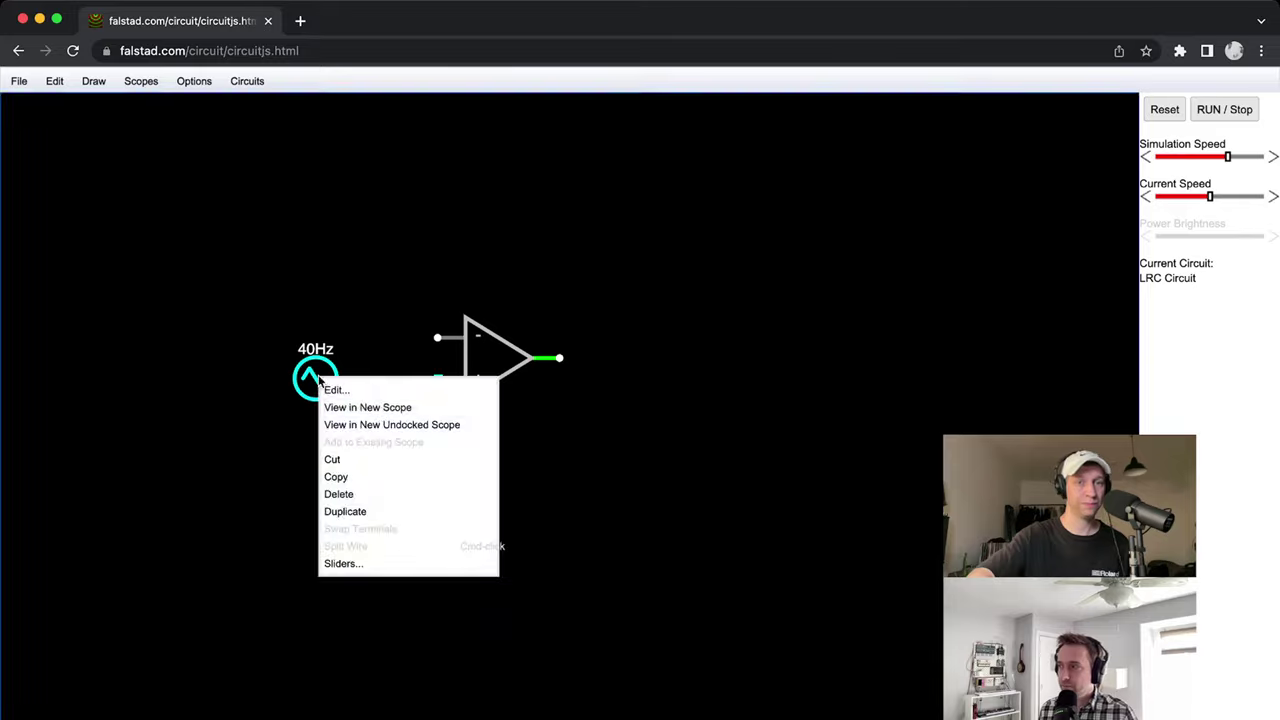
pyautogui.click(390, 424)
pyautogui.moveTo(597, 515); pyautogui.dragTo(312, 352)
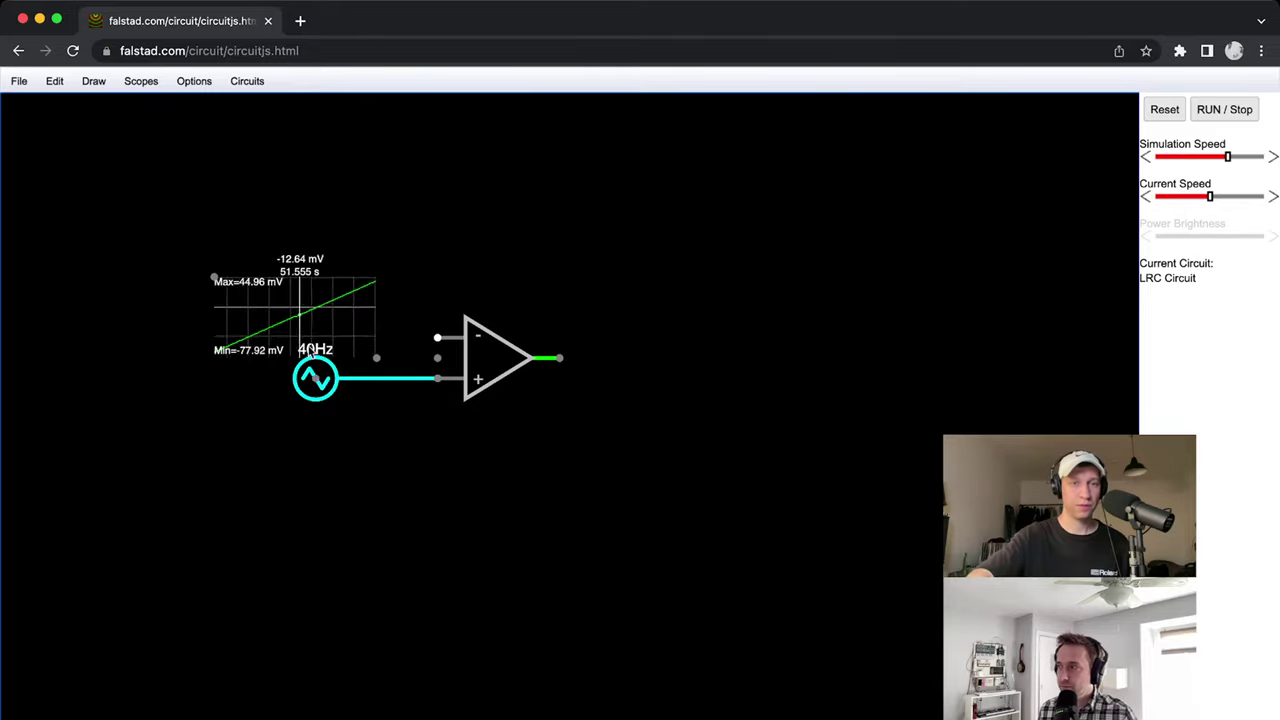
pyautogui.rightClick(266, 292)
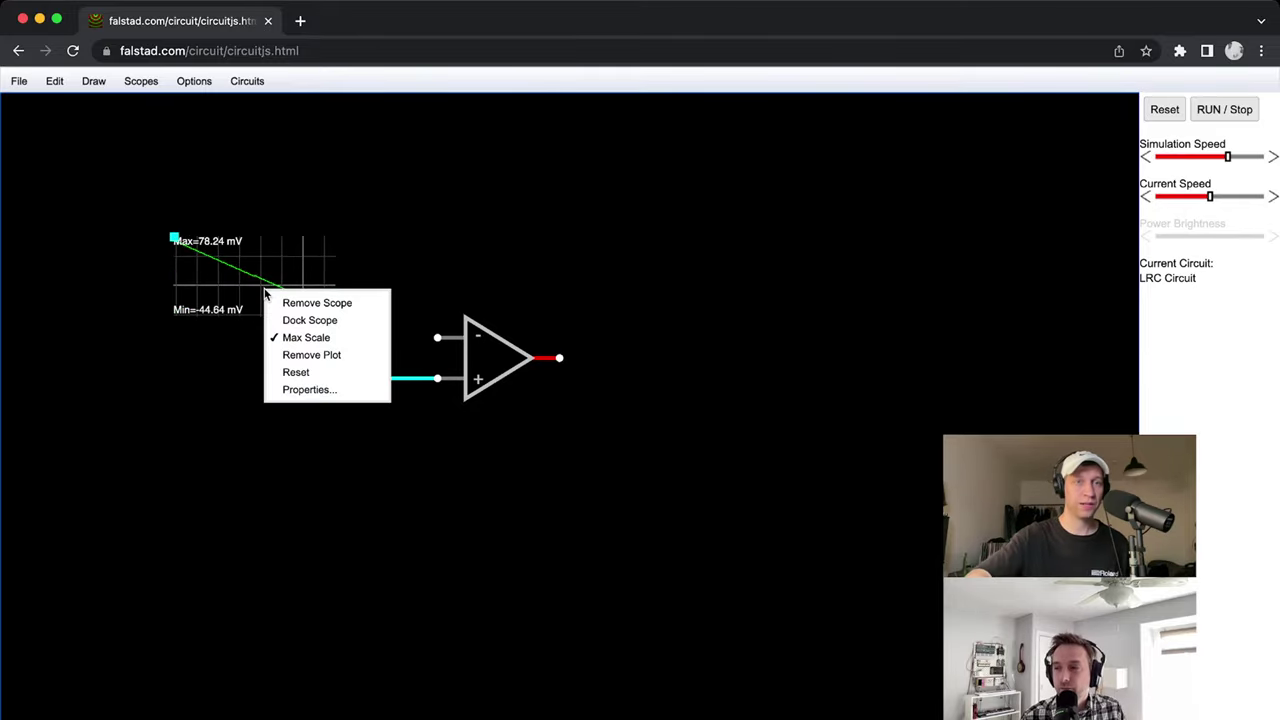
pyautogui.click(306, 337)
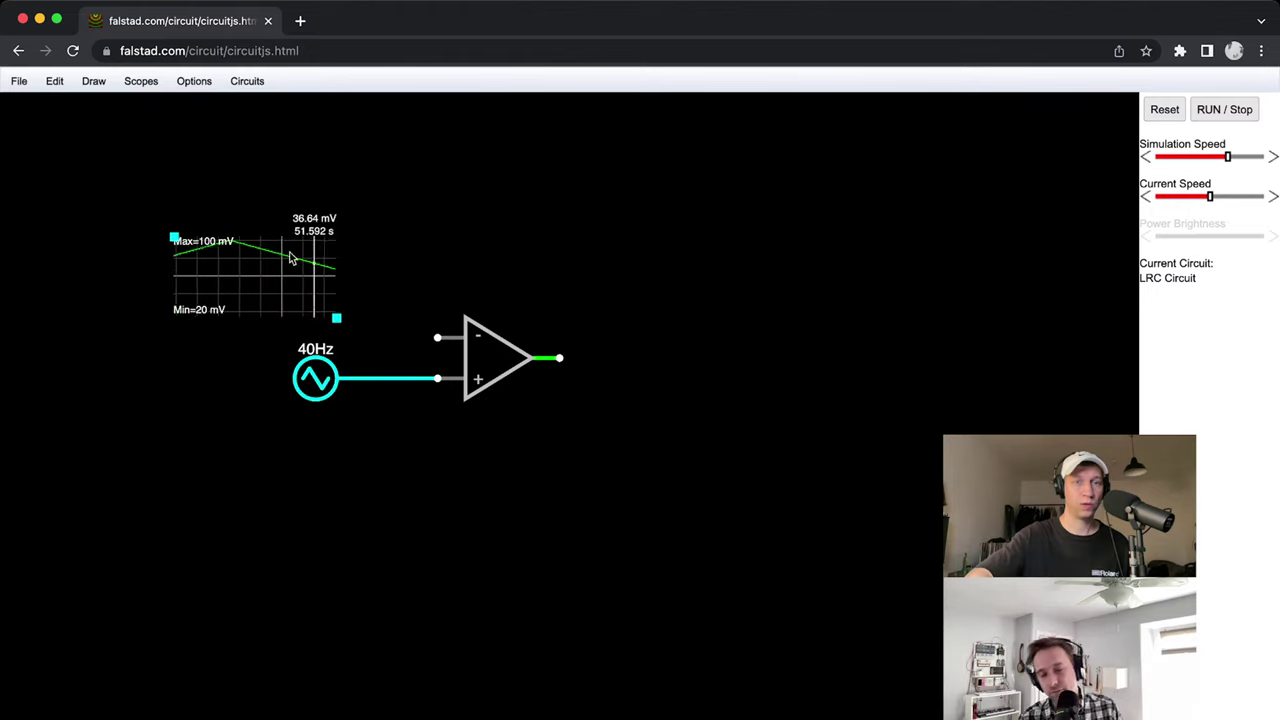
pyautogui.moveTo(177, 240); pyautogui.dragTo(176, 219)
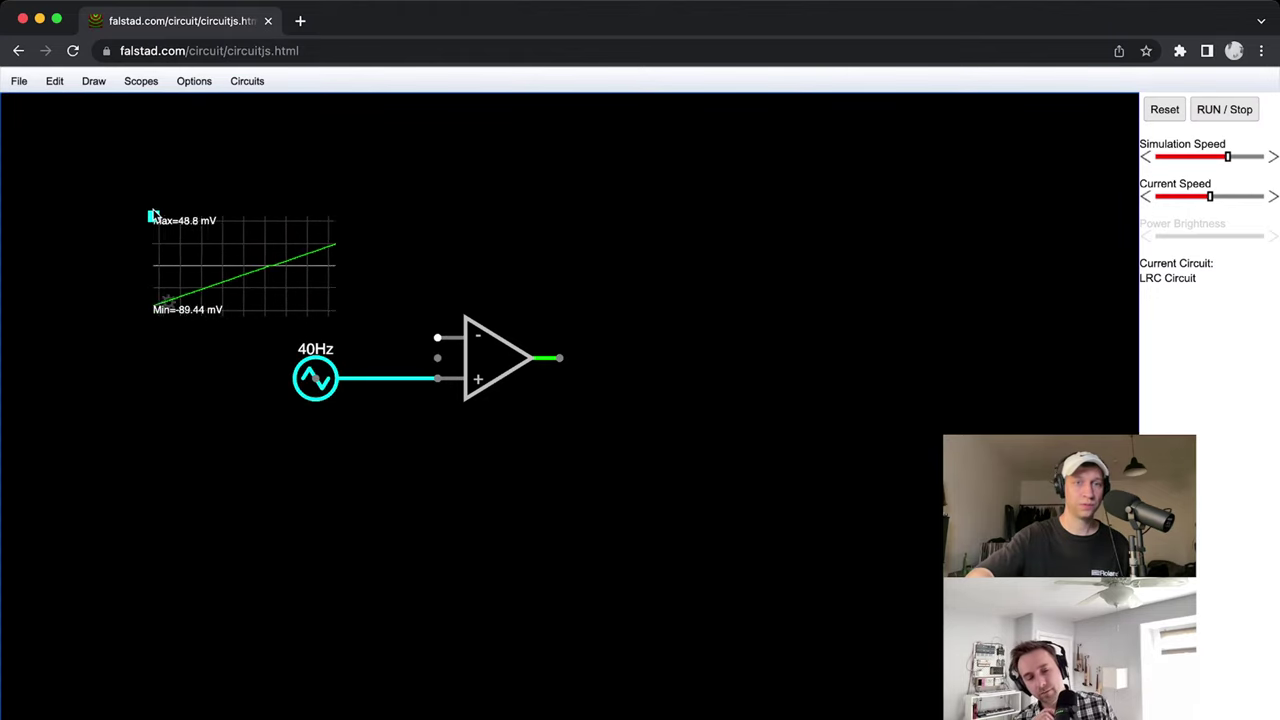
# Set the triangle source's frequency to 100 Hz.
pyautogui.doubleClick(315, 377)
pyautogui.click(651, 447)
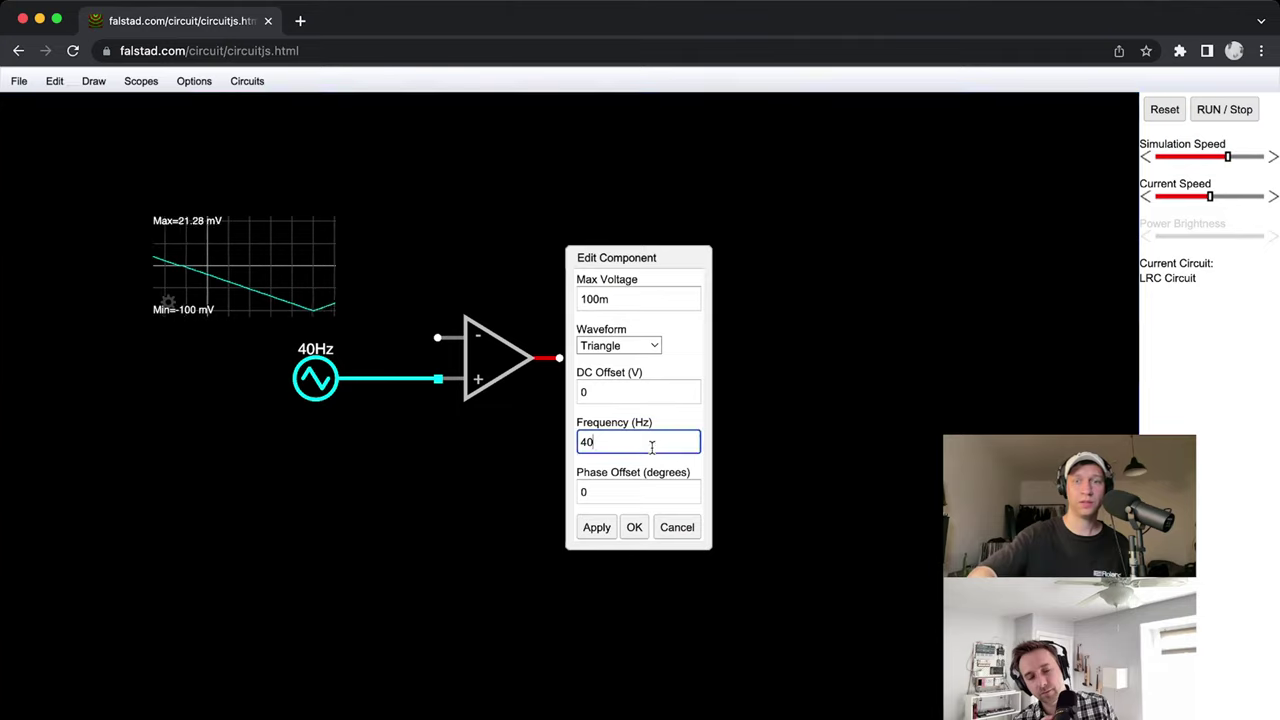
pyautogui.write('100')
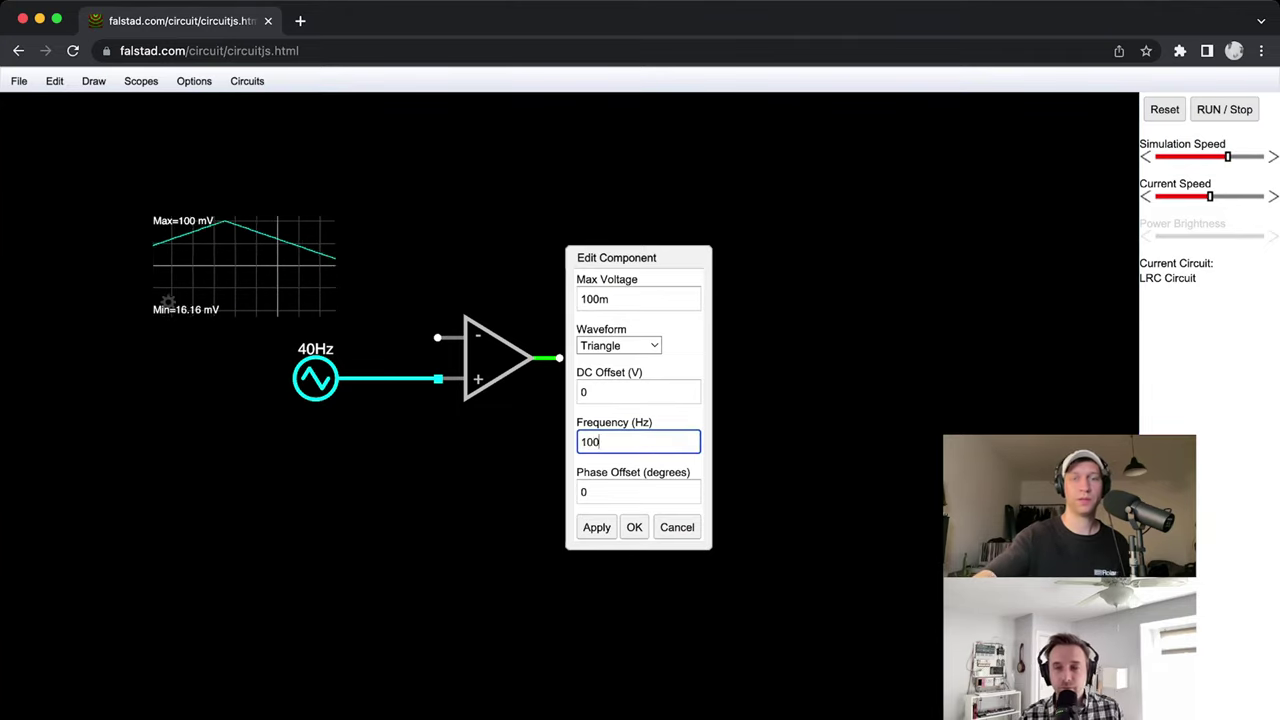
pyautogui.press('Return')
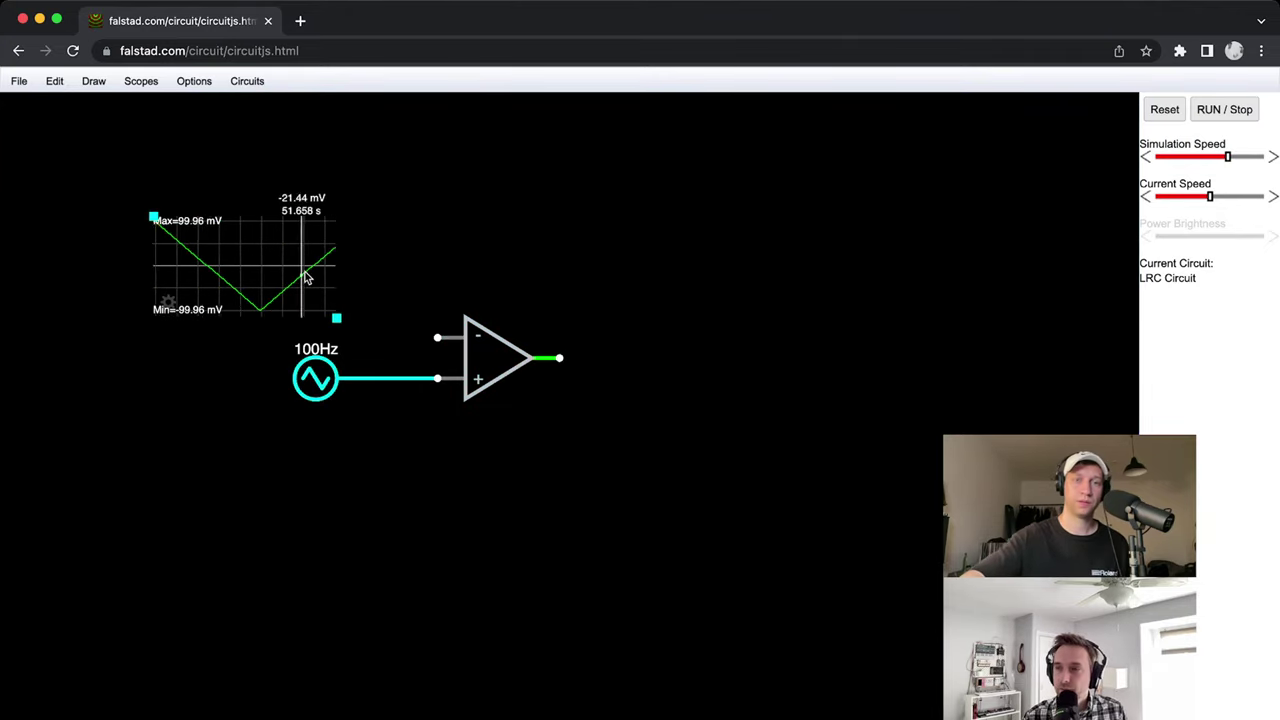
# Set the triangle source's frequency to 400 Hz.
pyautogui.doubleClick(335, 378)
pyautogui.click(582, 443)
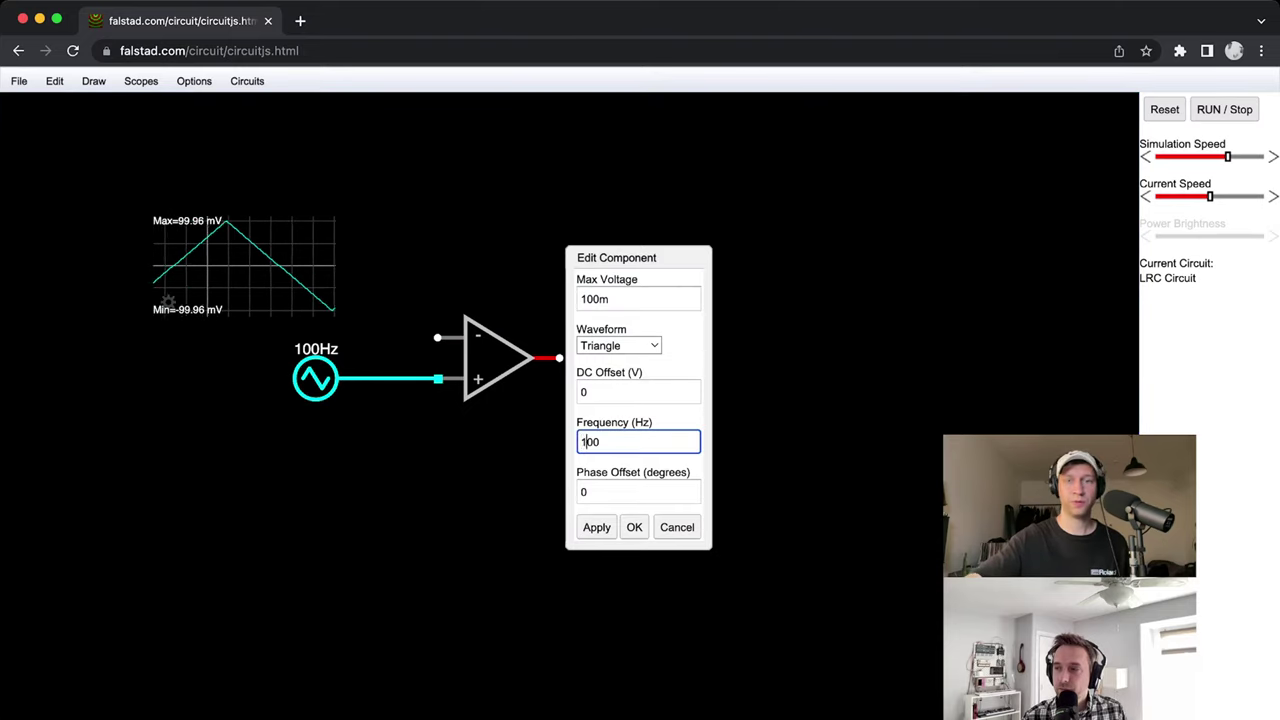
pyautogui.write('4')
pyautogui.press('Return')
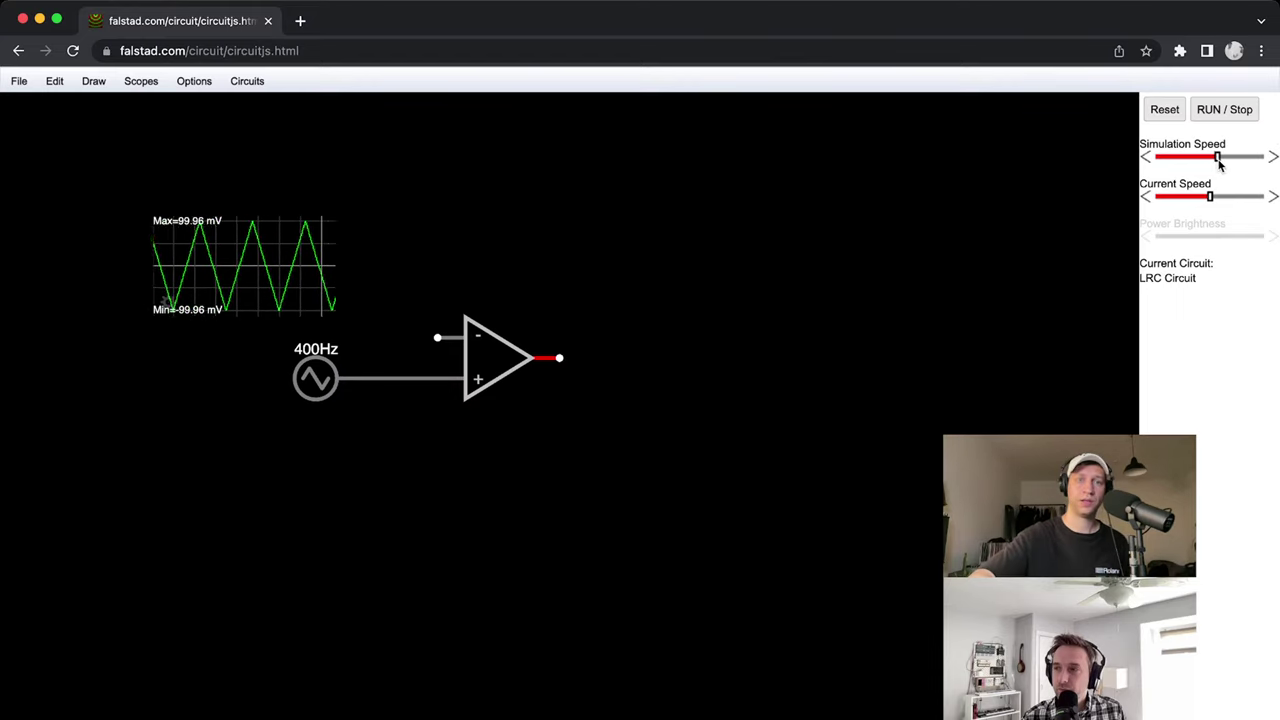
# Add an output terminal extending from the op-amp's output.
pyautogui.click(93, 81)
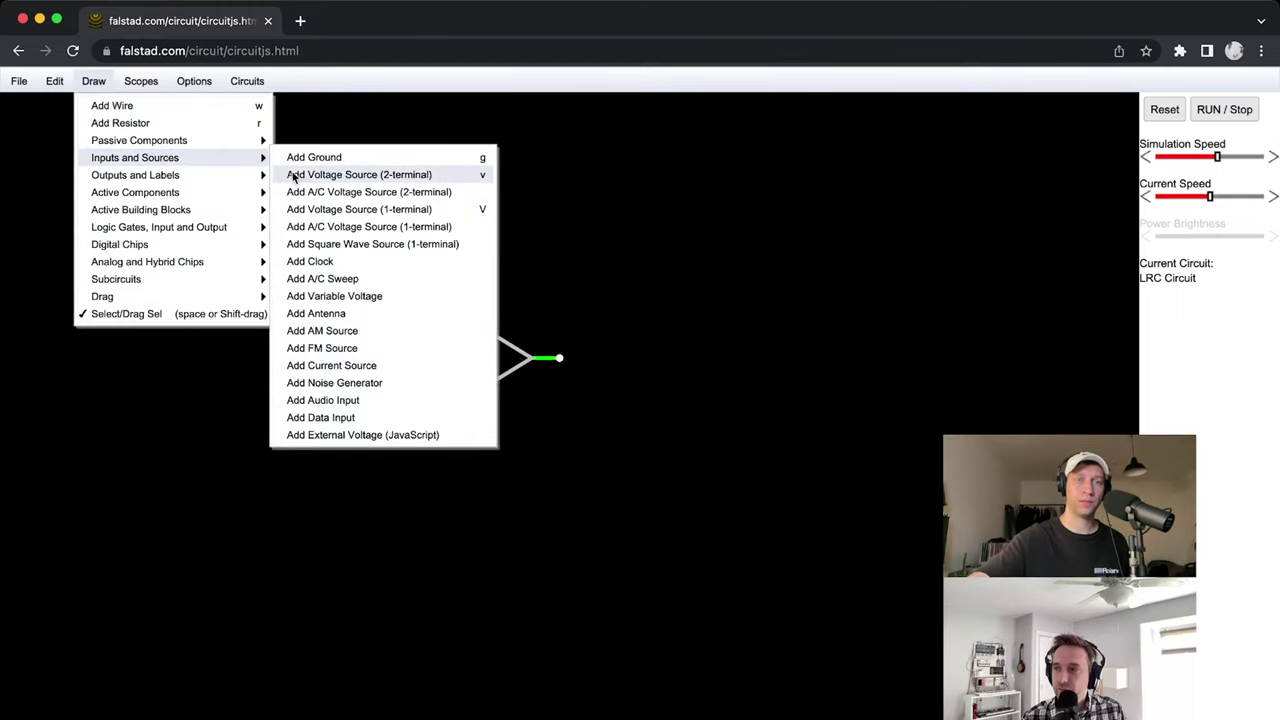
pyautogui.moveTo(266, 178)
pyautogui.click(400, 175)
pyautogui.moveTo(555, 356); pyautogui.dragTo(600, 358)
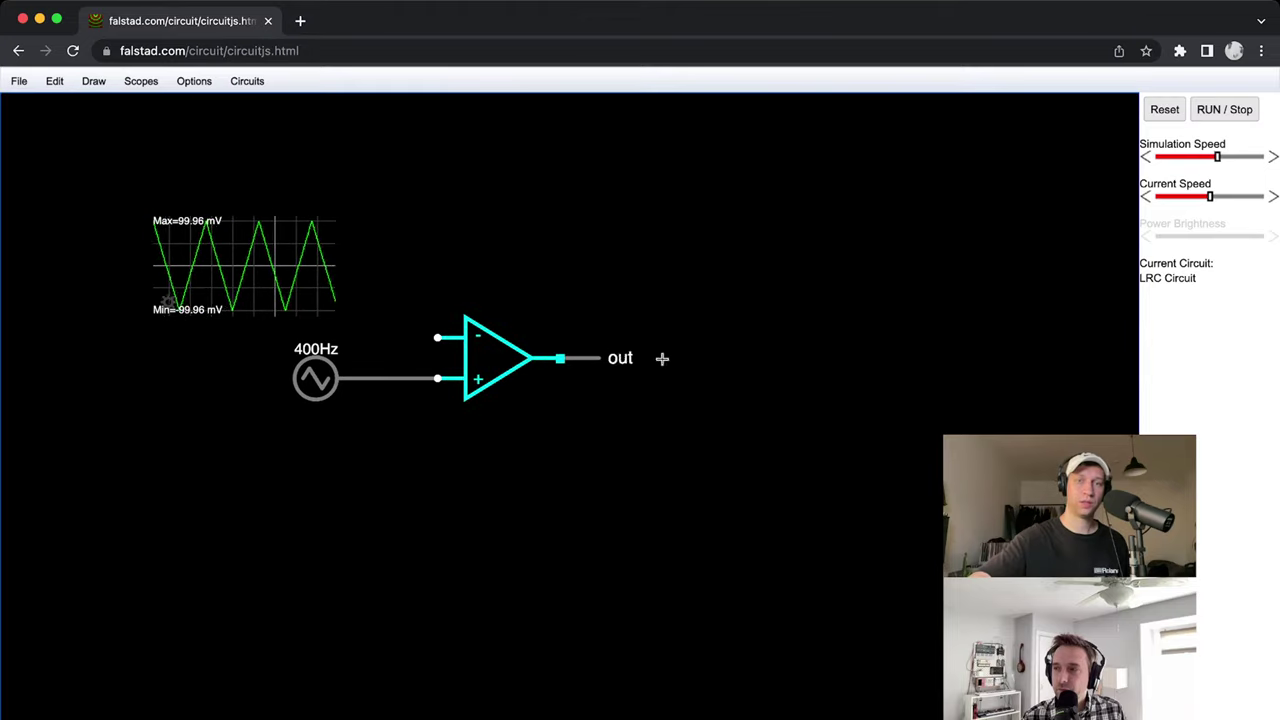
# View the out terminal in a docked scope, then remove that scope.
pyautogui.rightClick(688, 358)
pyautogui.click(700, 388)
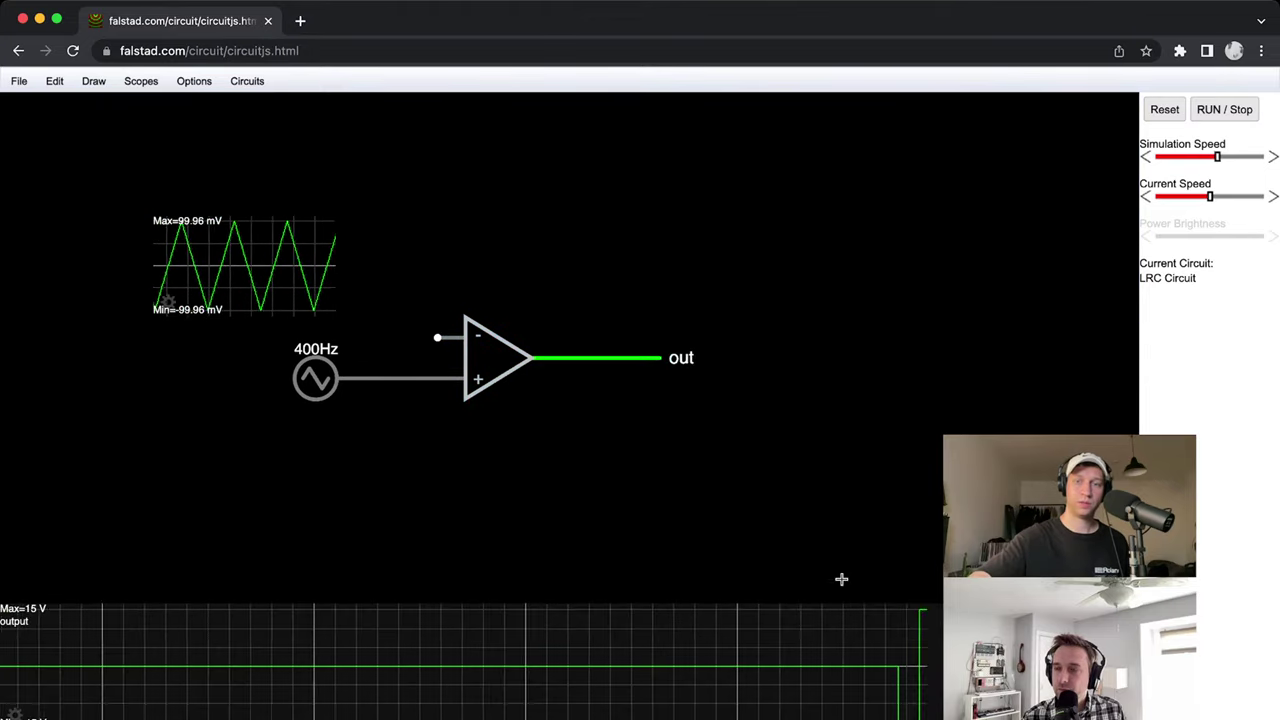
pyautogui.rightClick(812, 670)
pyautogui.click(848, 583)
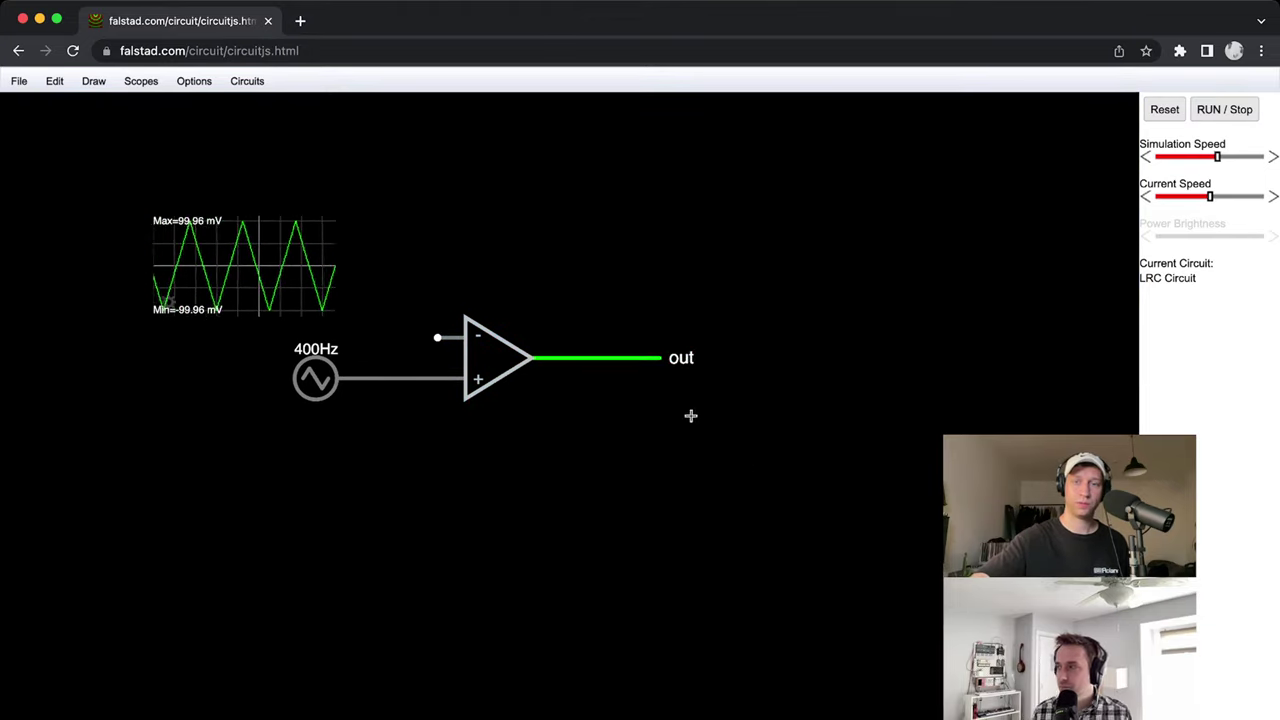
# View the out terminal in an undocked scope, placed above the terminal and slightly enlarged.
pyautogui.rightClick(680, 361)
pyautogui.click(726, 411)
pyautogui.moveTo(700, 433); pyautogui.dragTo(688, 298)
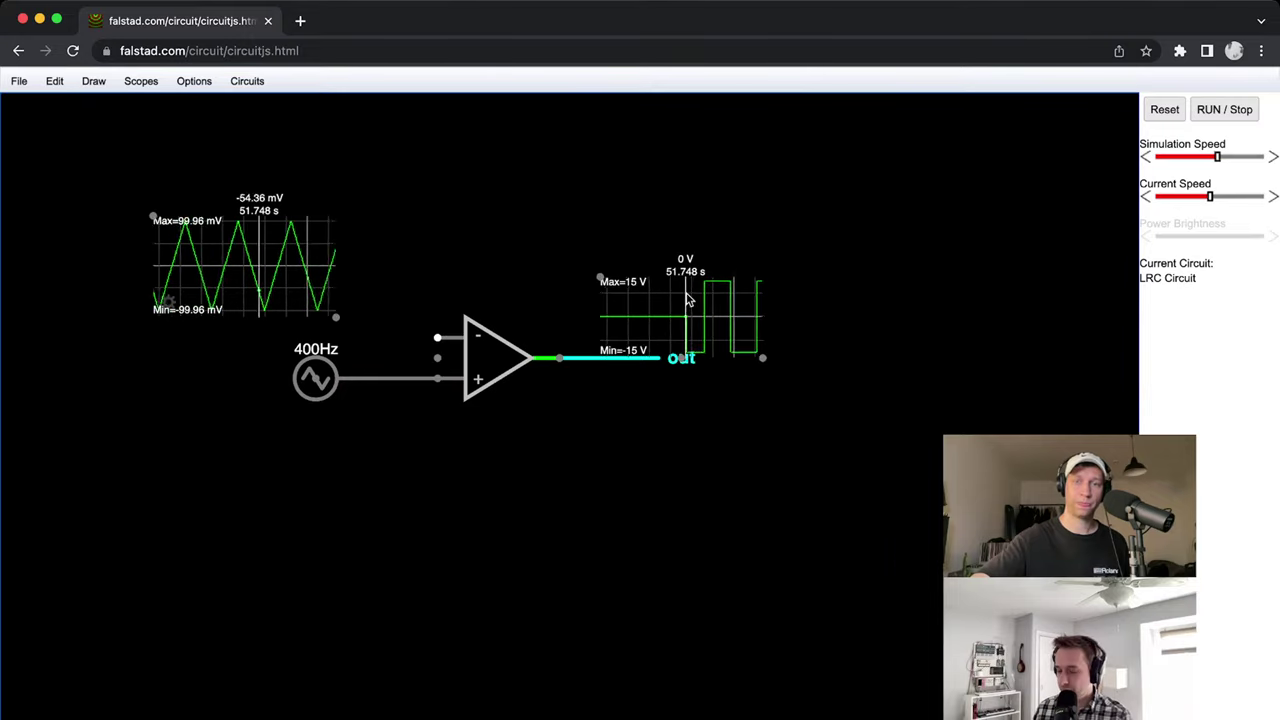
pyautogui.moveTo(762, 357); pyautogui.dragTo(790, 346)
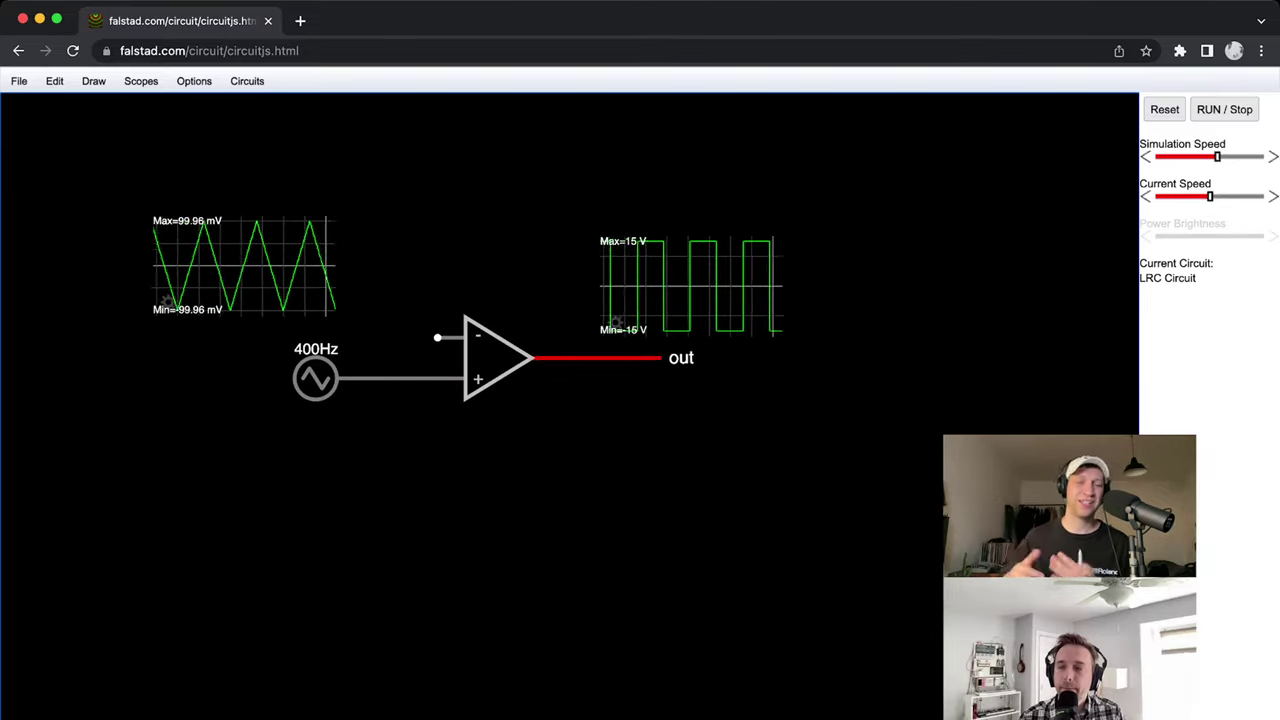
# Inspect the op-amp's maximum output, minimum output and gain settings, then dismiss them.
pyautogui.doubleClick(490, 365)
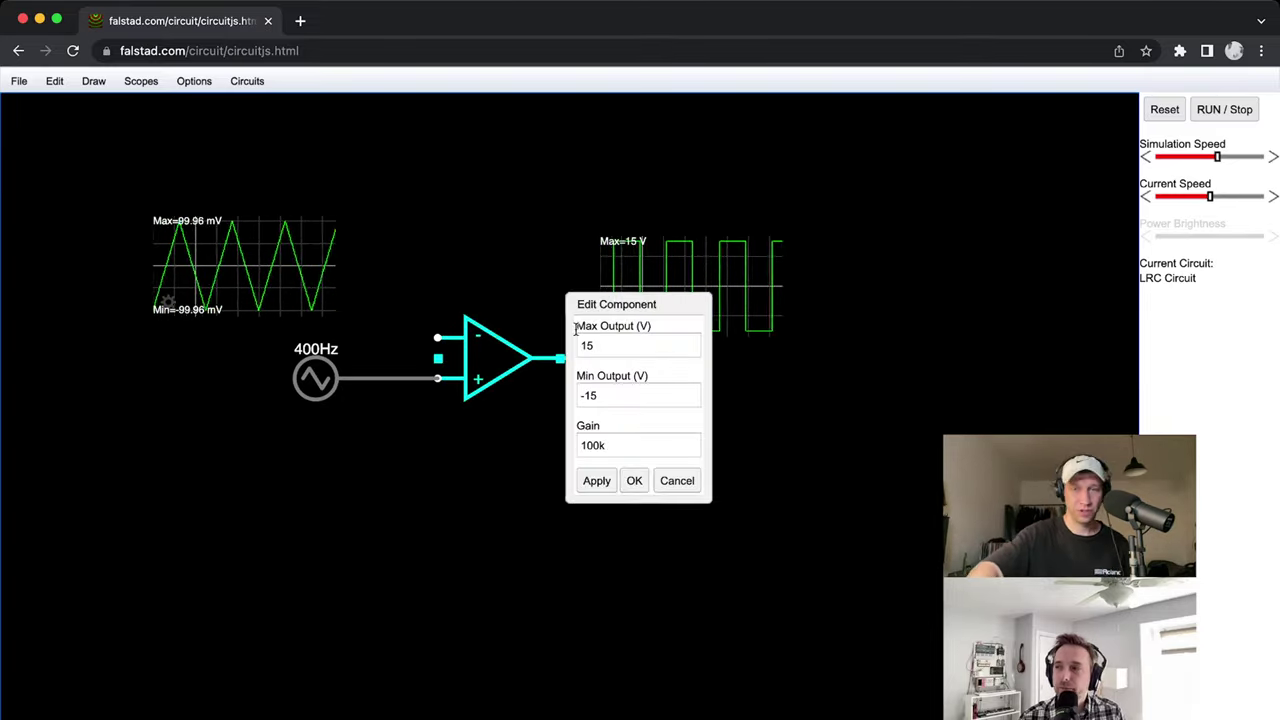
pyautogui.moveTo(630, 440); pyautogui.dragTo(590, 442)
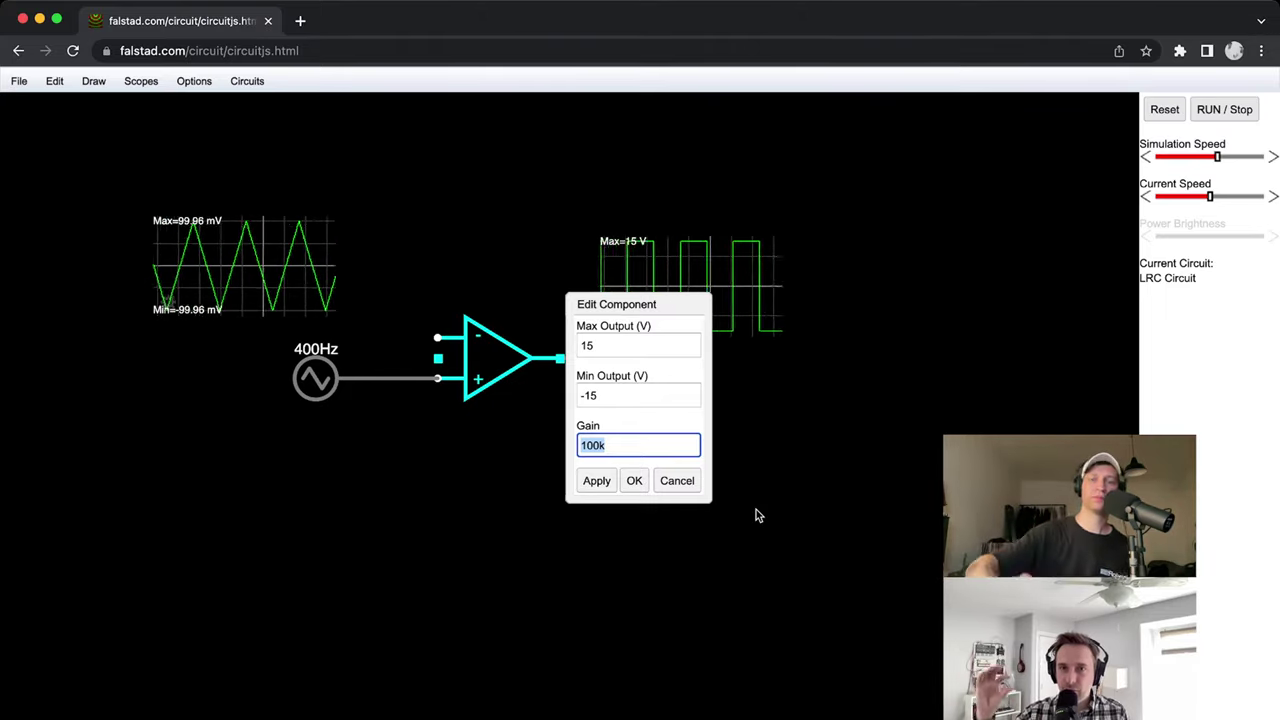
pyautogui.click(677, 482)
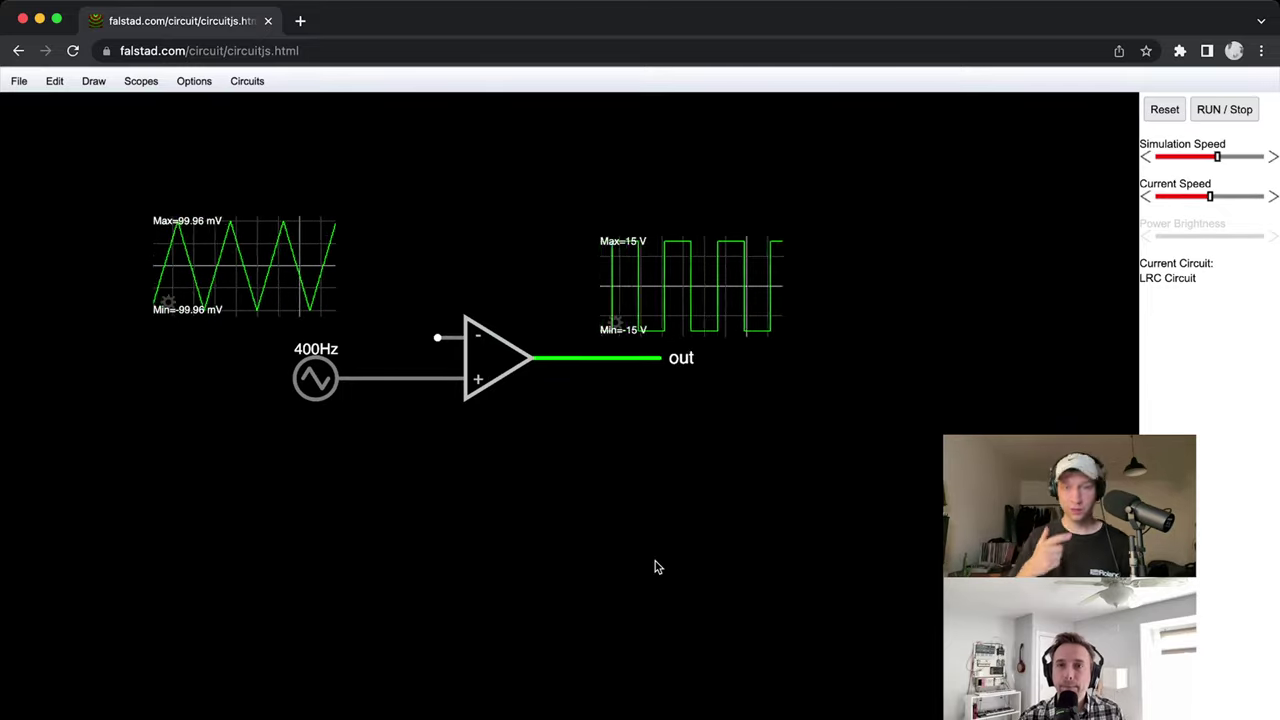
# Wire the op-amp's inverting input to its output as a feedback loop and increase the current speed.
pyautogui.moveTo(629, 270)
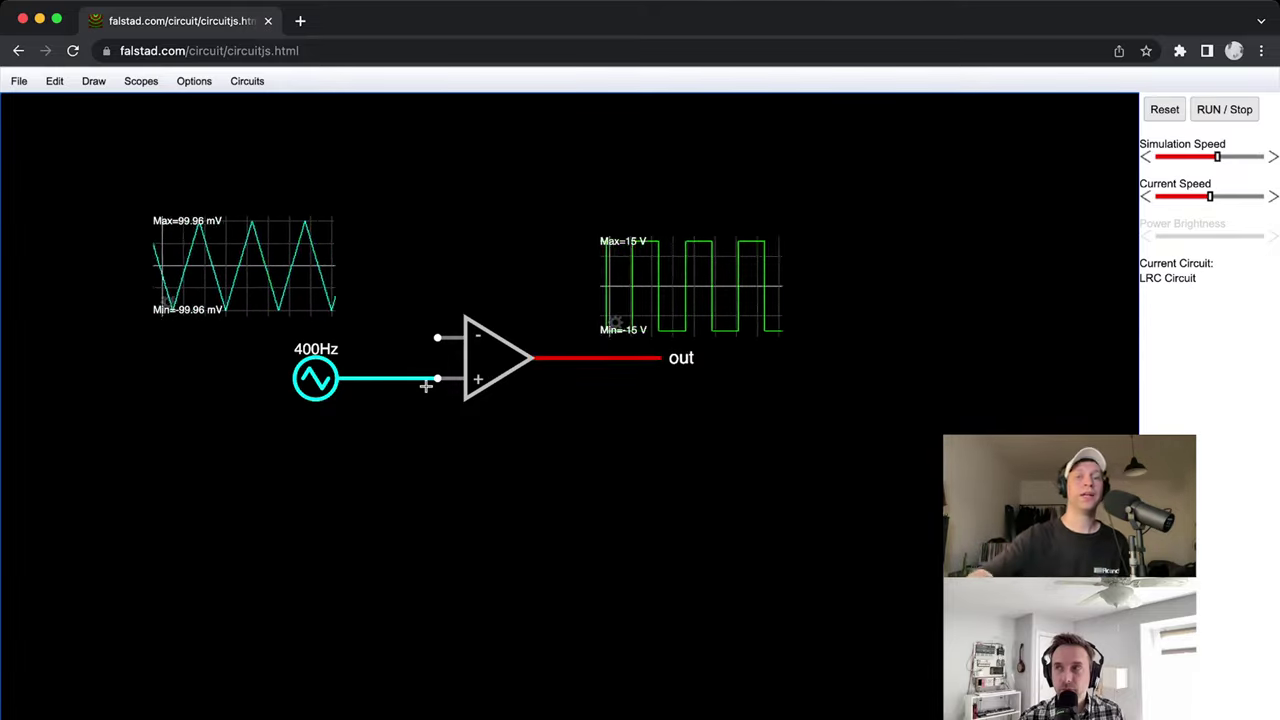
pyautogui.moveTo(437, 337)
pyautogui.mouseDown()
pyautogui.moveTo(437, 279)
pyautogui.moveTo(560, 278)
pyautogui.moveTo(560, 357)
pyautogui.mouseUp()
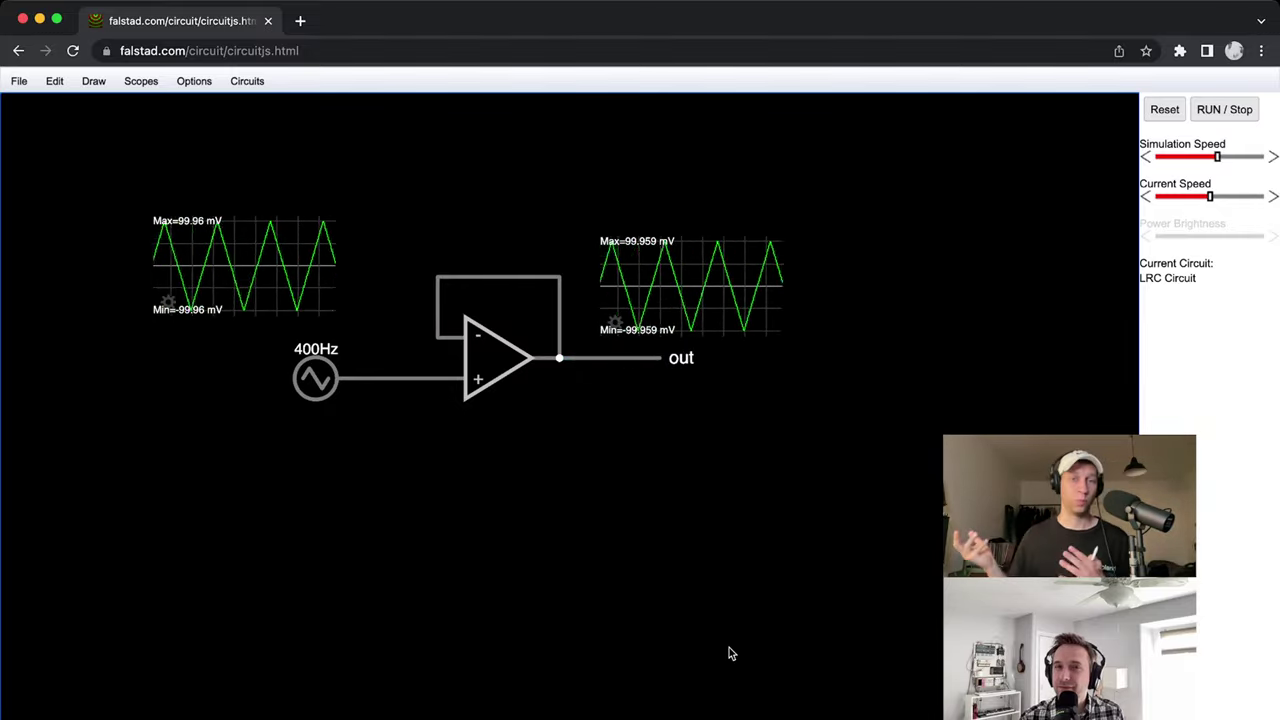
pyautogui.moveTo(1210, 196); pyautogui.dragTo(1233, 206)
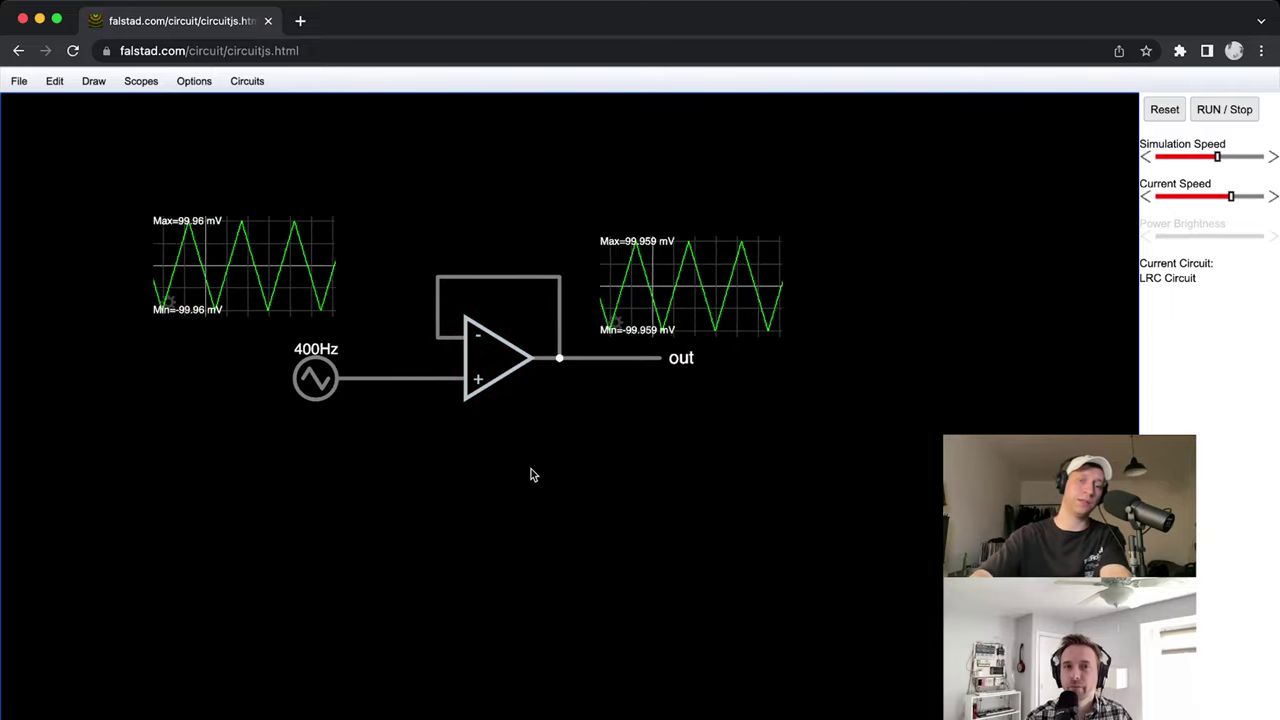
# Copy the op-amp and paste the duplicate below the original circuit.
pyautogui.click(491, 570)
pyautogui.hotkey('ctrl', 'c')
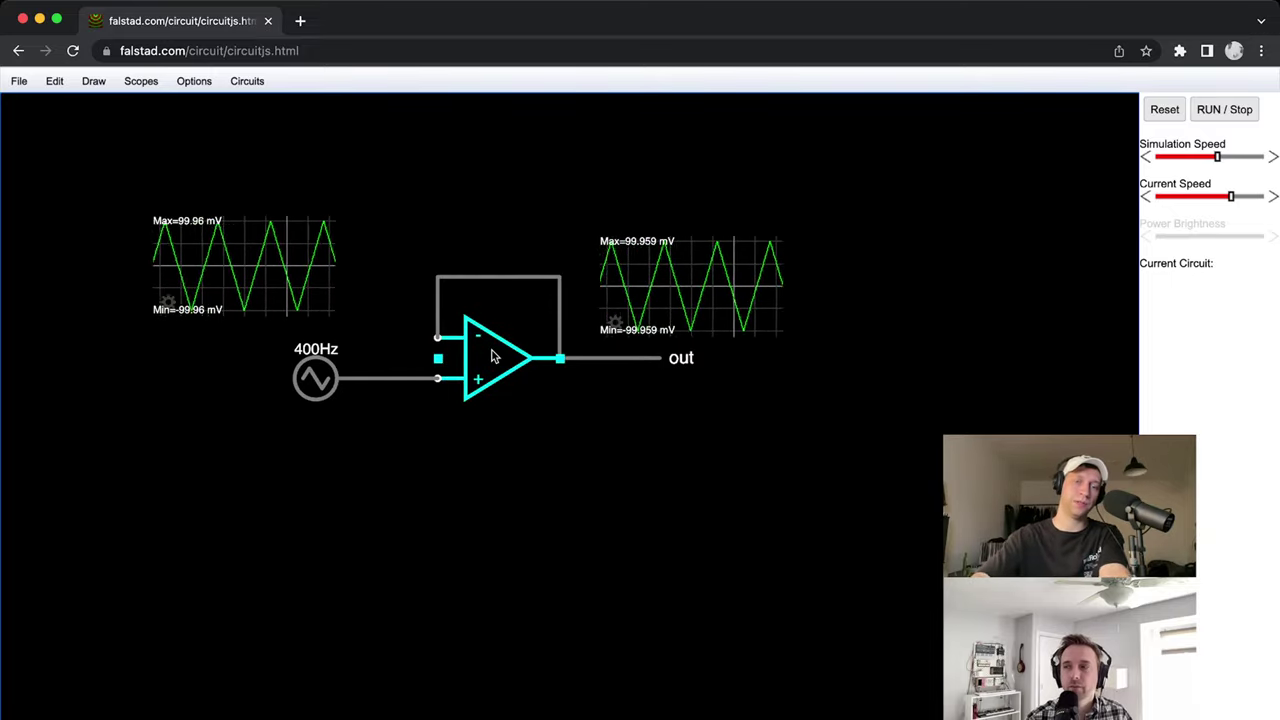
pyautogui.hotkey('ctrl', 'v')
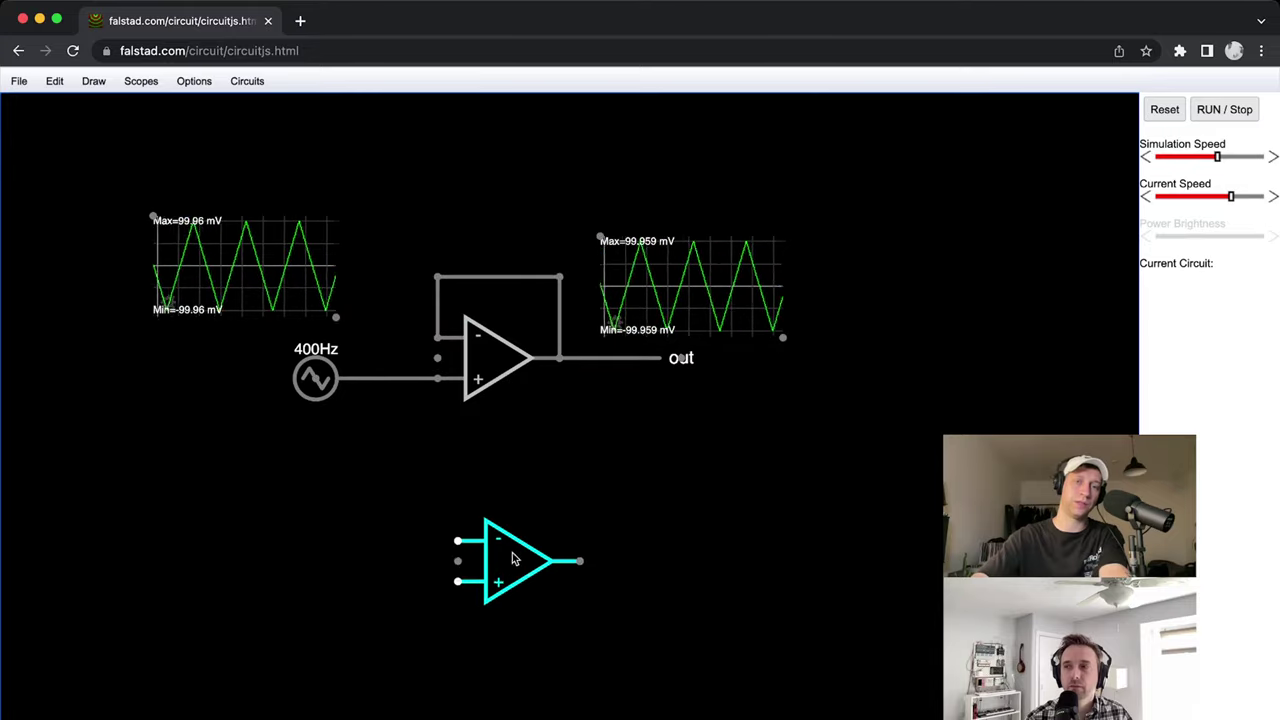
# Attach a one-terminal +5V source to each input of the lower op-amp and start adding an output component.
pyautogui.hotkey('shift', 'v')
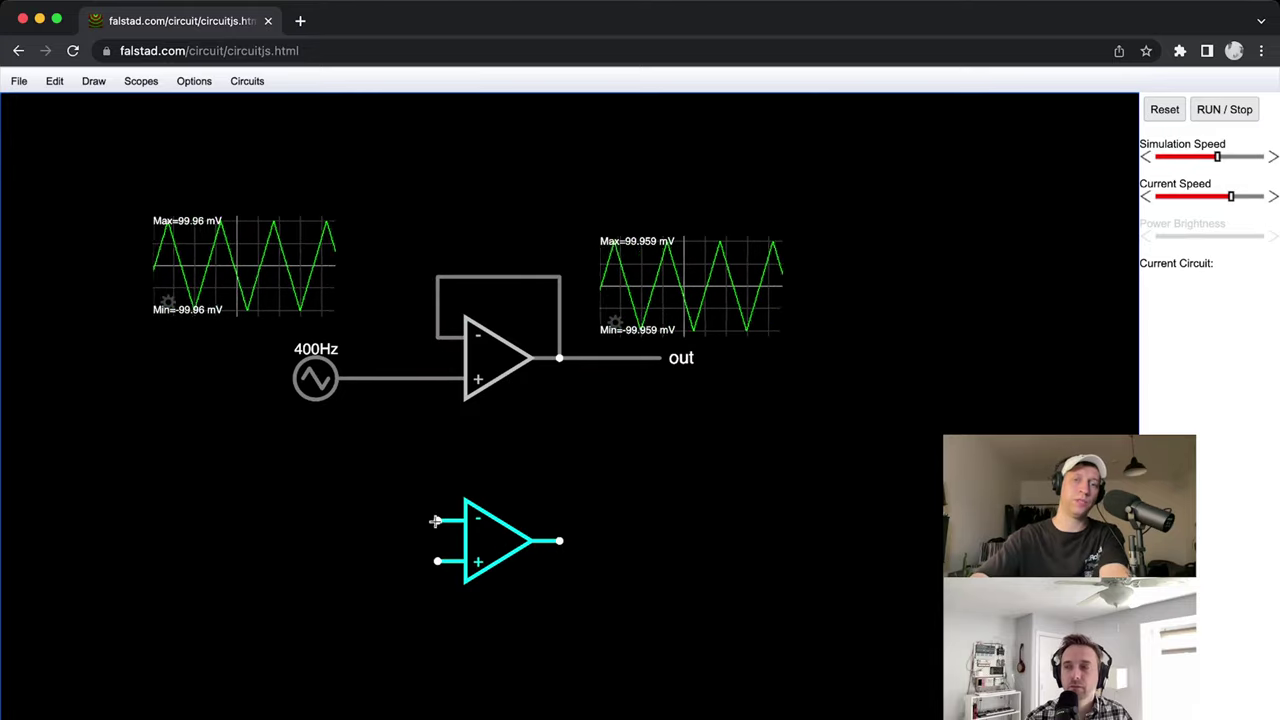
pyautogui.moveTo(434, 520)
pyautogui.mouseDown()
pyautogui.moveTo(379, 520)
pyautogui.moveTo(397, 520)
pyautogui.mouseUp()
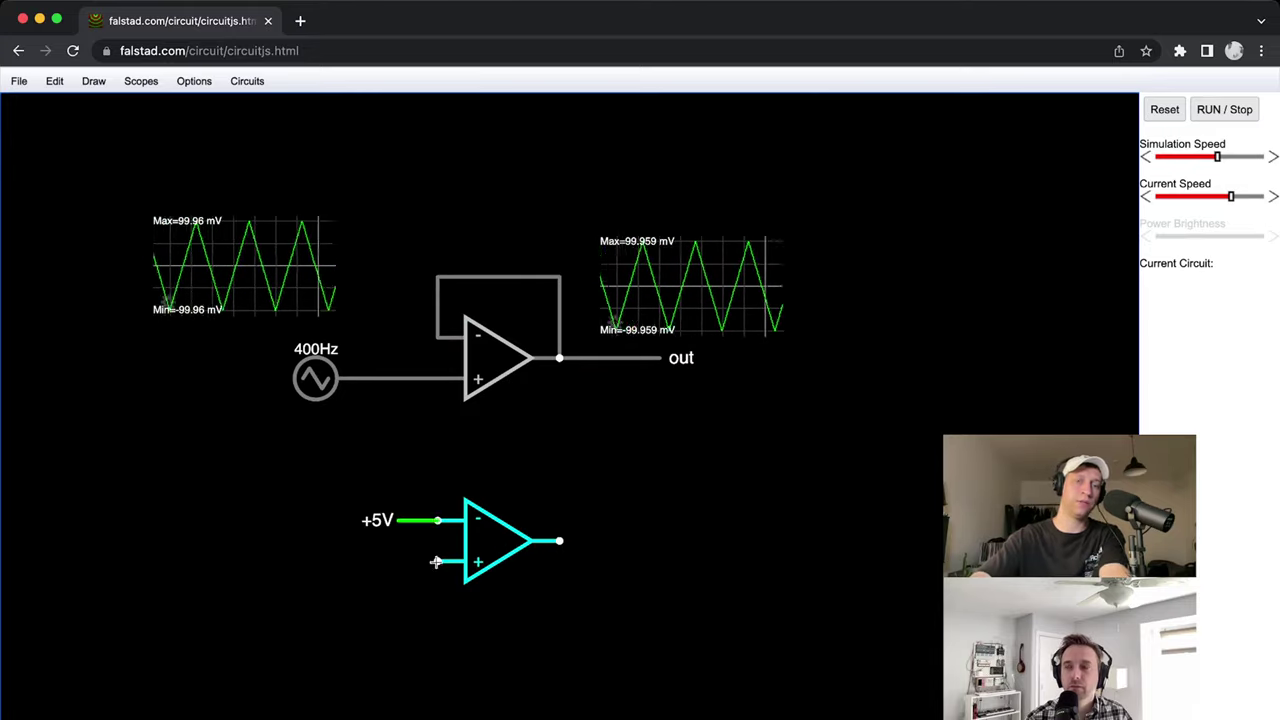
pyautogui.moveTo(437, 561)
pyautogui.mouseDown()
pyautogui.moveTo(380, 561)
pyautogui.moveTo(397, 561)
pyautogui.mouseUp()
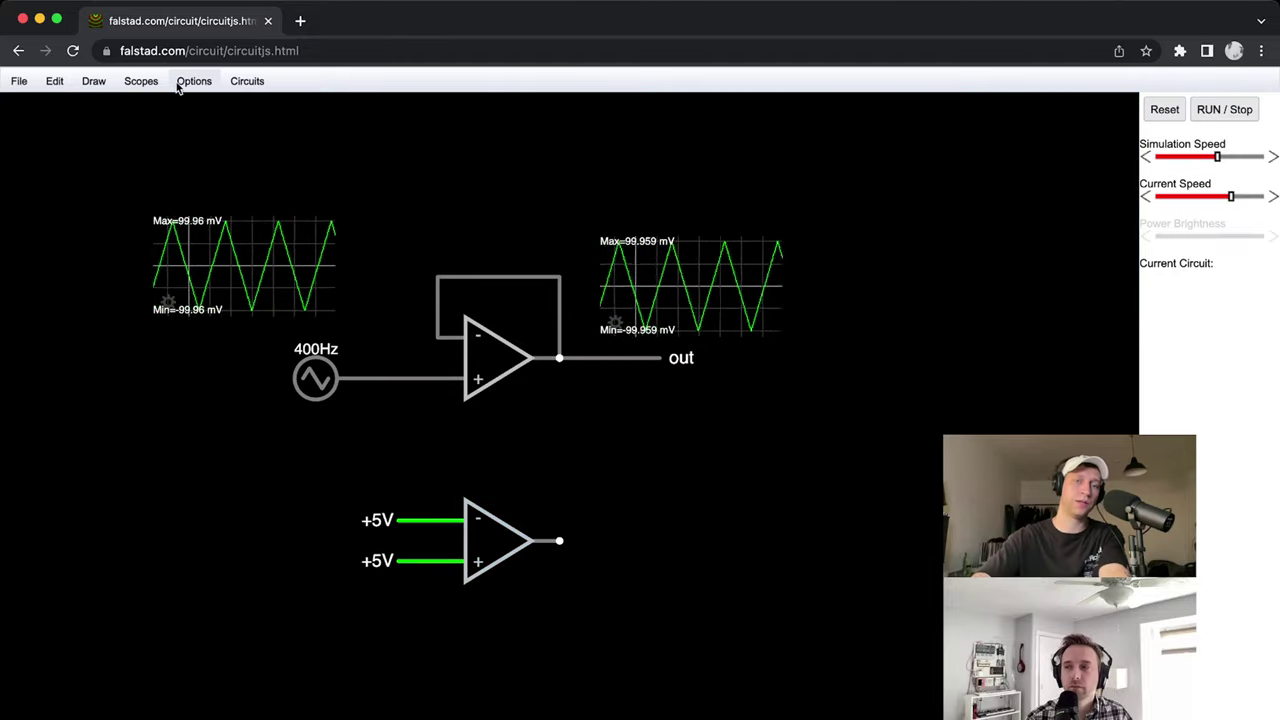
pyautogui.click(93, 81)
pyautogui.click(282, 176)
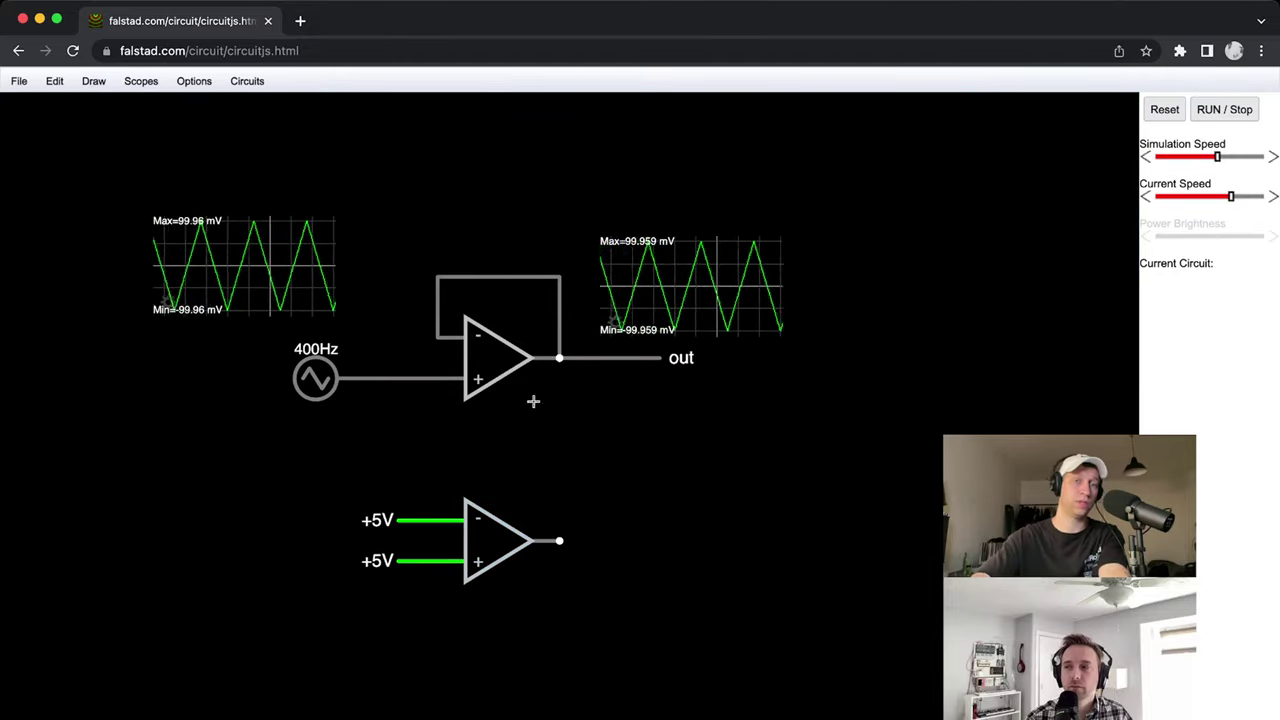
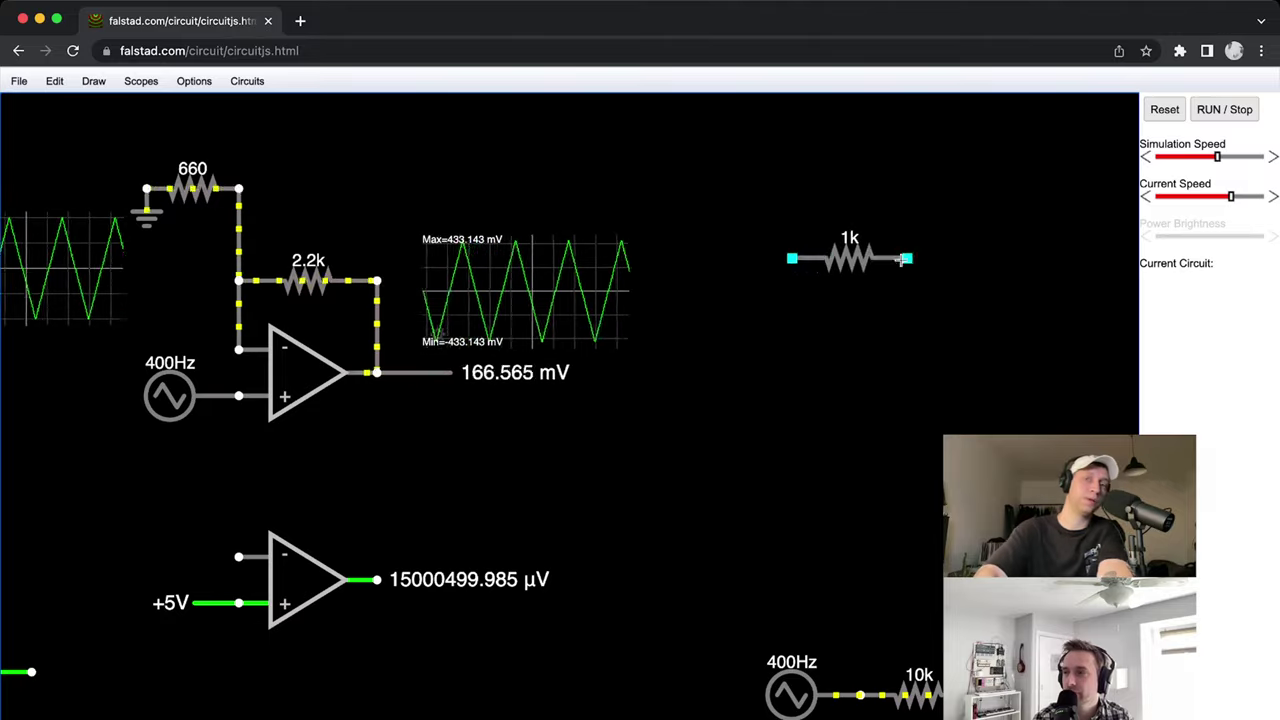
# Set the new horizontal resistor to 2.2k and add a vertical 660 ohm resistor hanging from its right end.
pyautogui.doubleClick(849, 258)
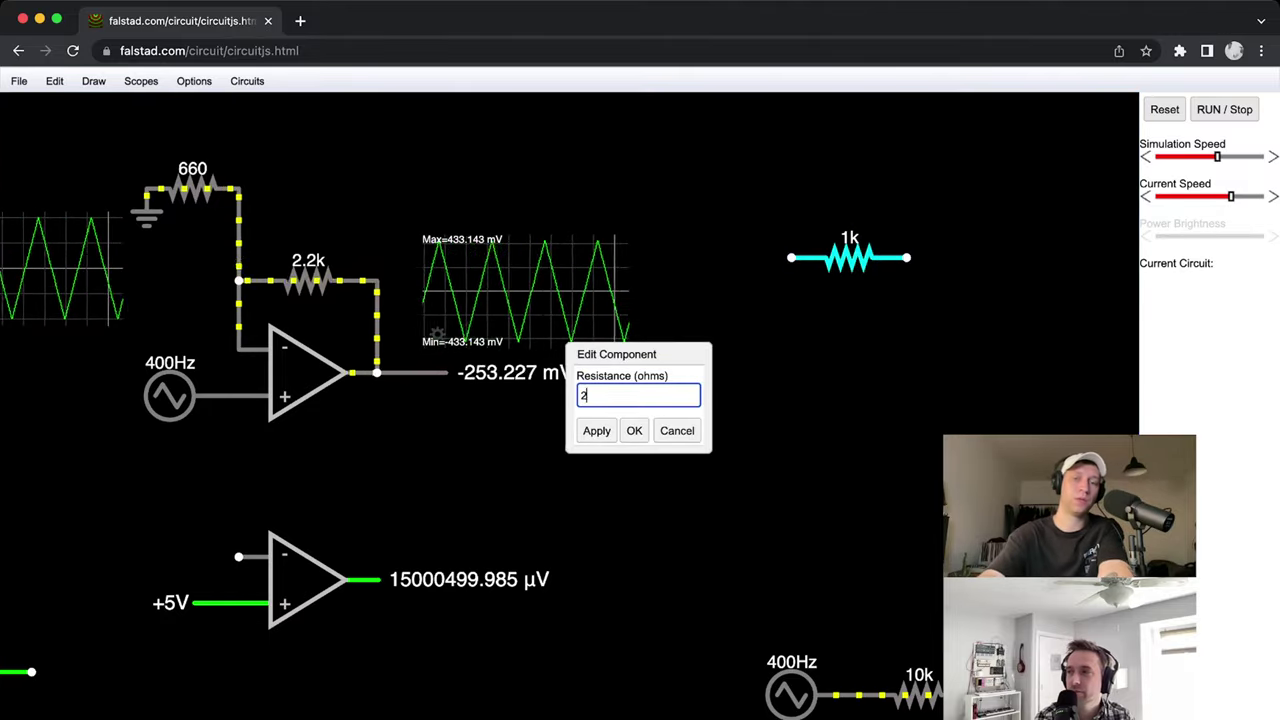
pyautogui.press('Return')
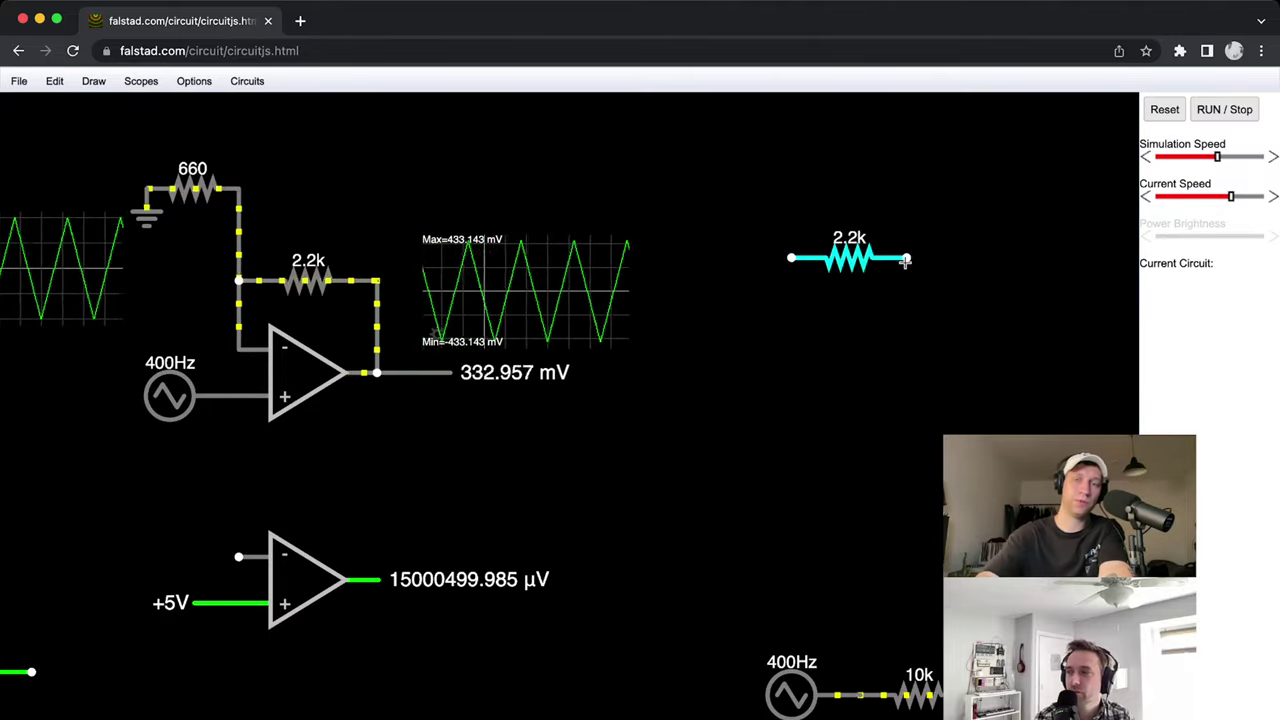
pyautogui.moveTo(906, 258); pyautogui.dragTo(906, 372)
pyautogui.doubleClick(906, 318)
pyautogui.click(636, 398)
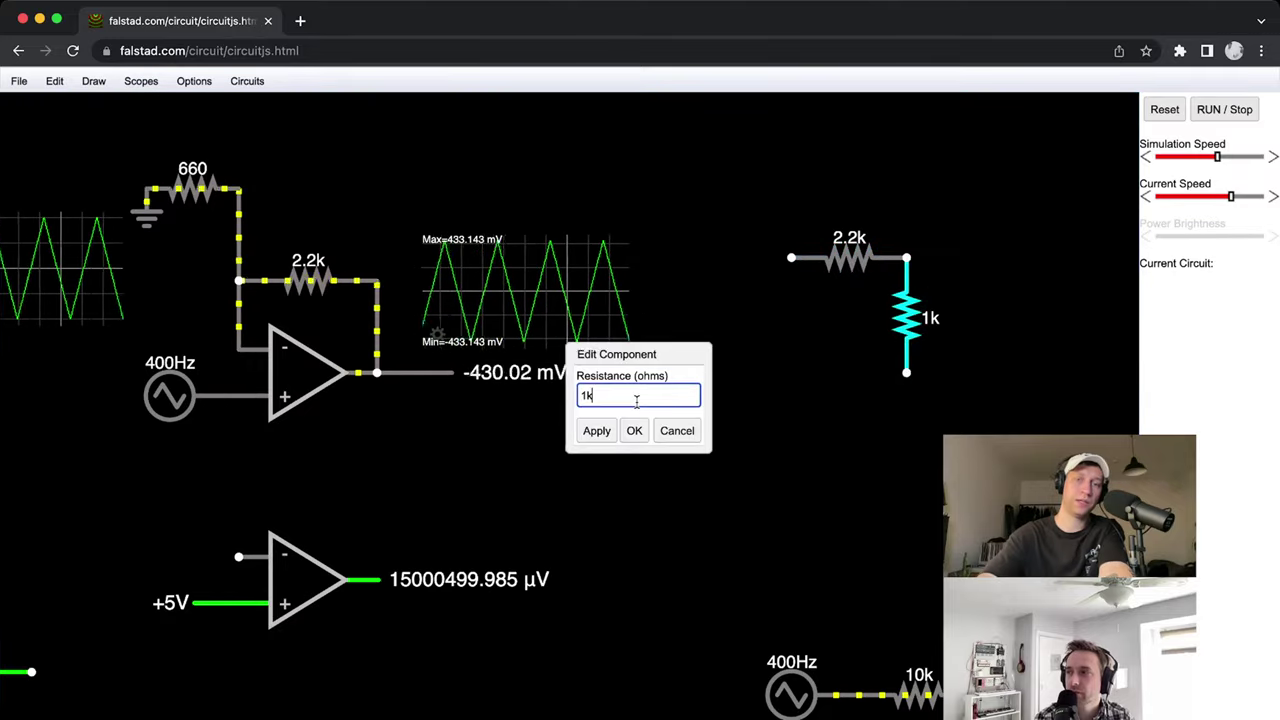
pyautogui.write('600')
pyautogui.press('Return')
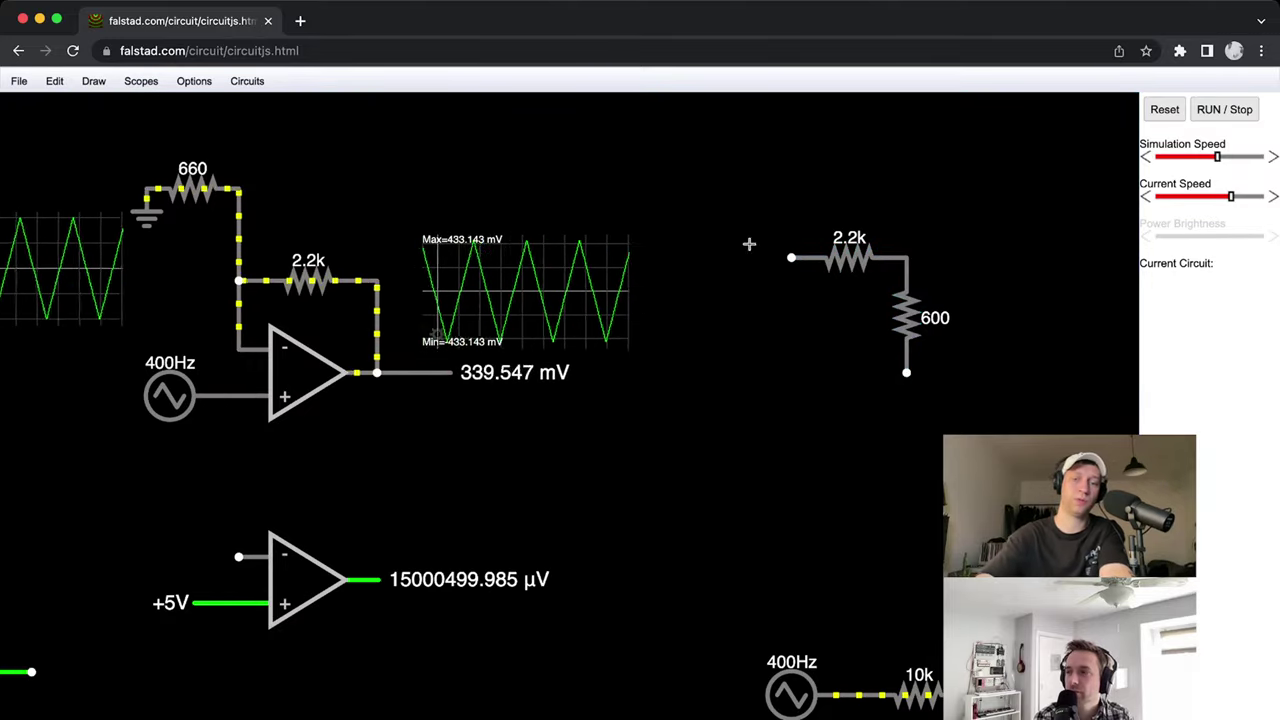
pyautogui.doubleClick(907, 318)
pyautogui.click(644, 393)
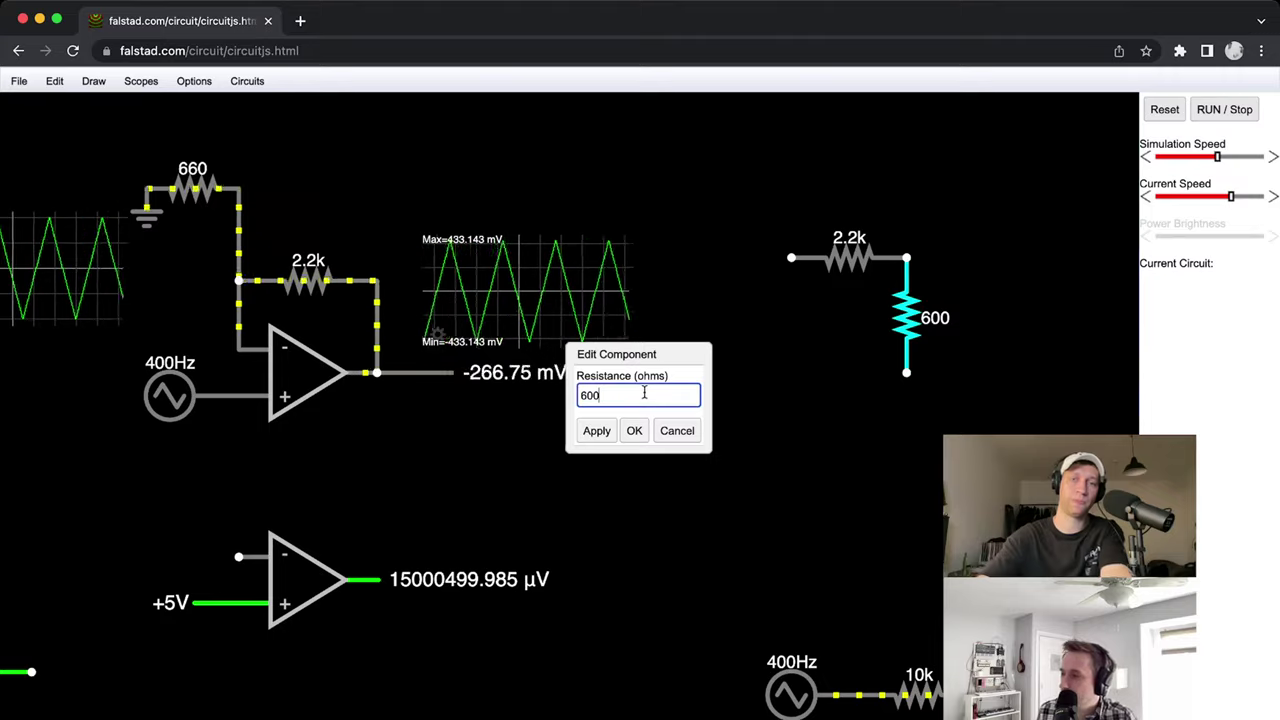
pyautogui.press('Return')
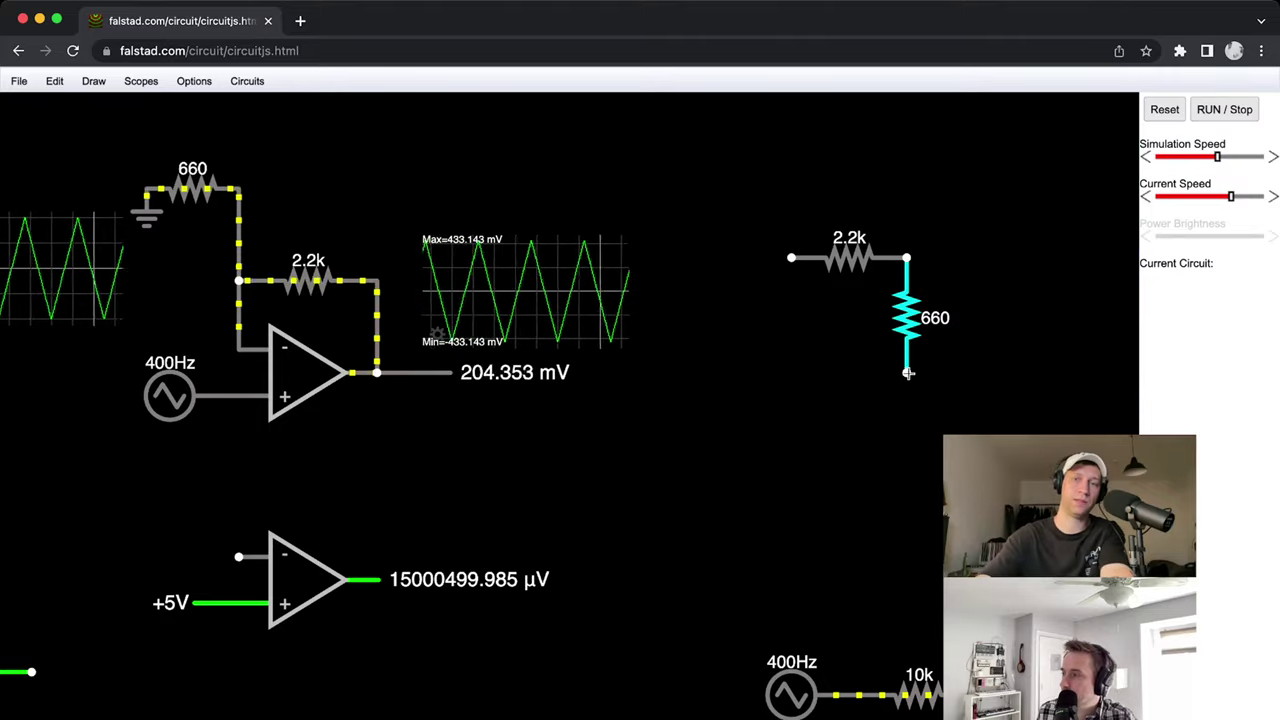
# Complete the voltage divider with a ground below the 660 ohm resistor and a +5V source on the 2.2k resistor, and lower the current speed.
pyautogui.moveTo(907, 373); pyautogui.dragTo(907, 400)
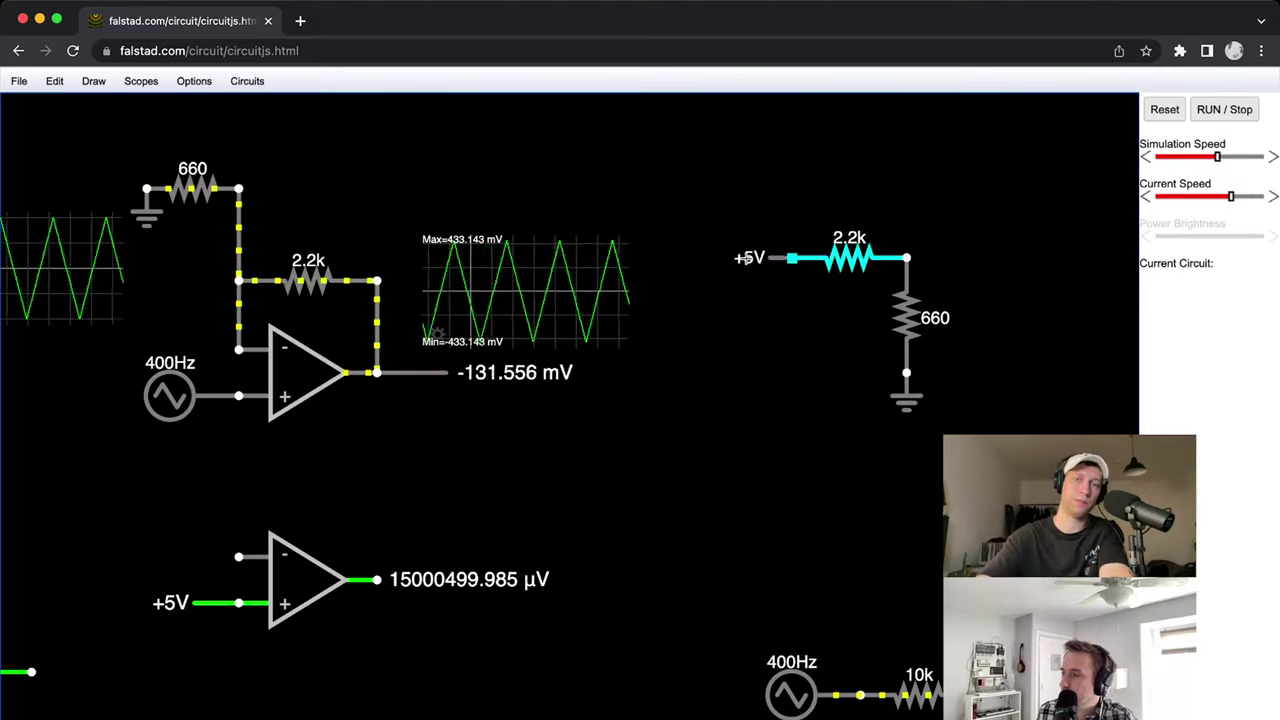
pyautogui.moveTo(747, 258); pyautogui.dragTo(792, 260)
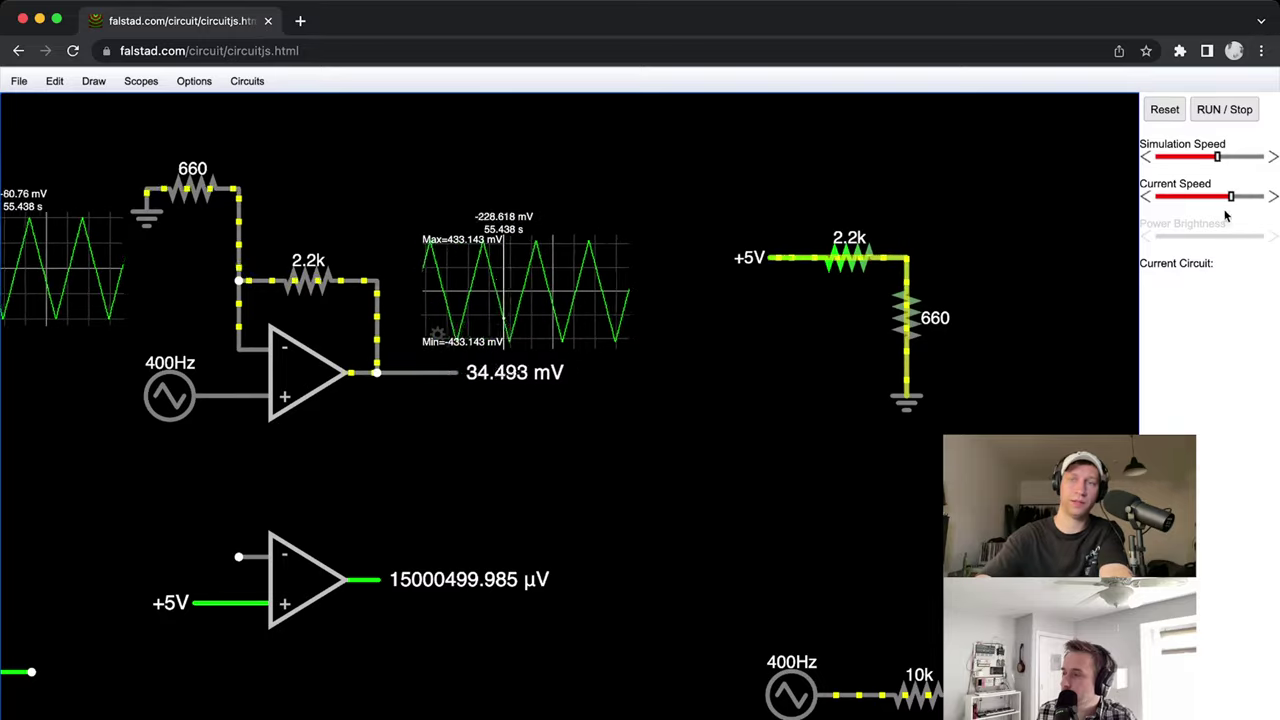
pyautogui.moveTo(1230, 197); pyautogui.dragTo(1215, 201)
# Attach an output to the junction of the 2.2k and 660 ohm resistors and make it show its voltage.
pyautogui.click(93, 81)
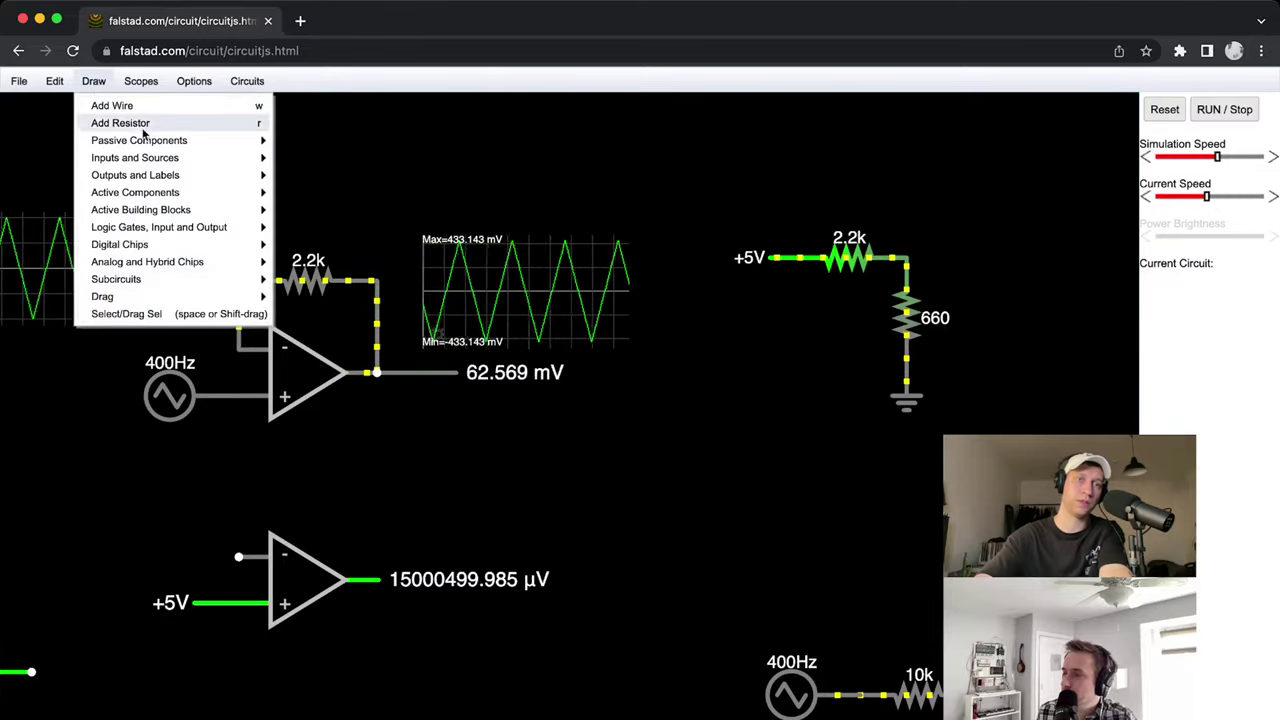
pyautogui.moveTo(160, 175)
pyautogui.click(320, 175)
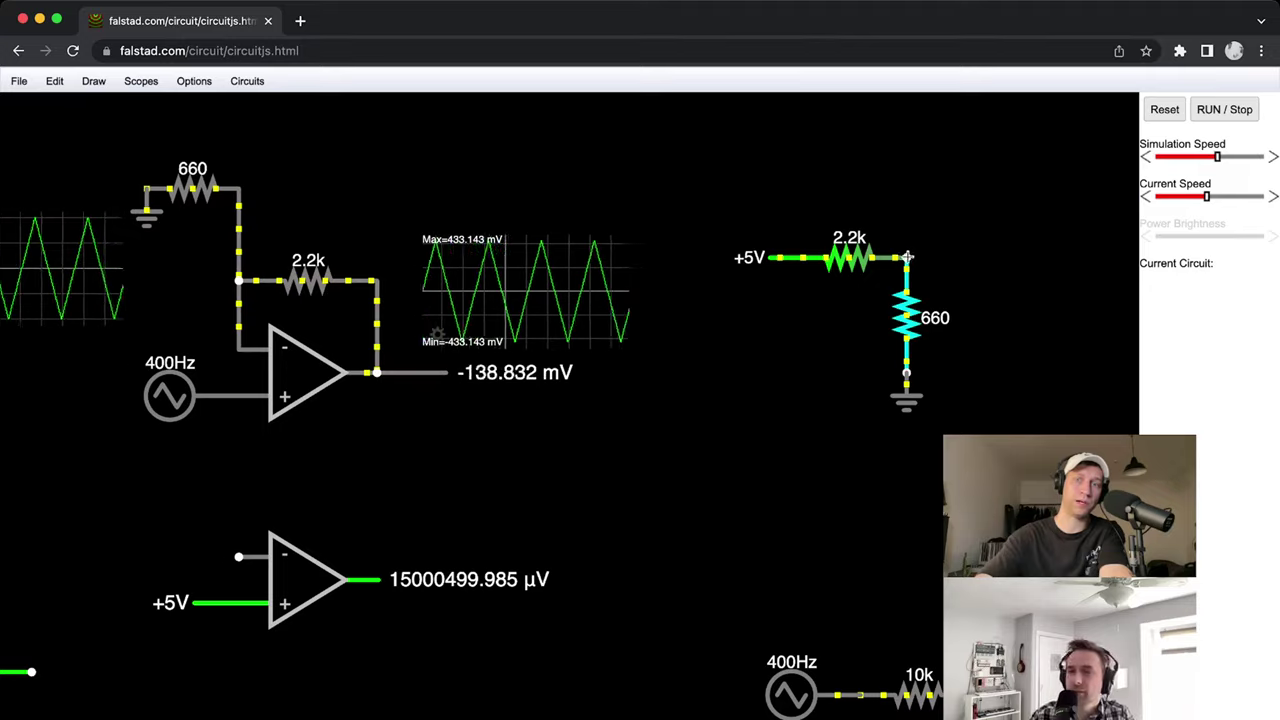
pyautogui.moveTo(905, 258); pyautogui.dragTo(1000, 258)
pyautogui.rightClick(1010, 262)
pyautogui.click(1025, 271)
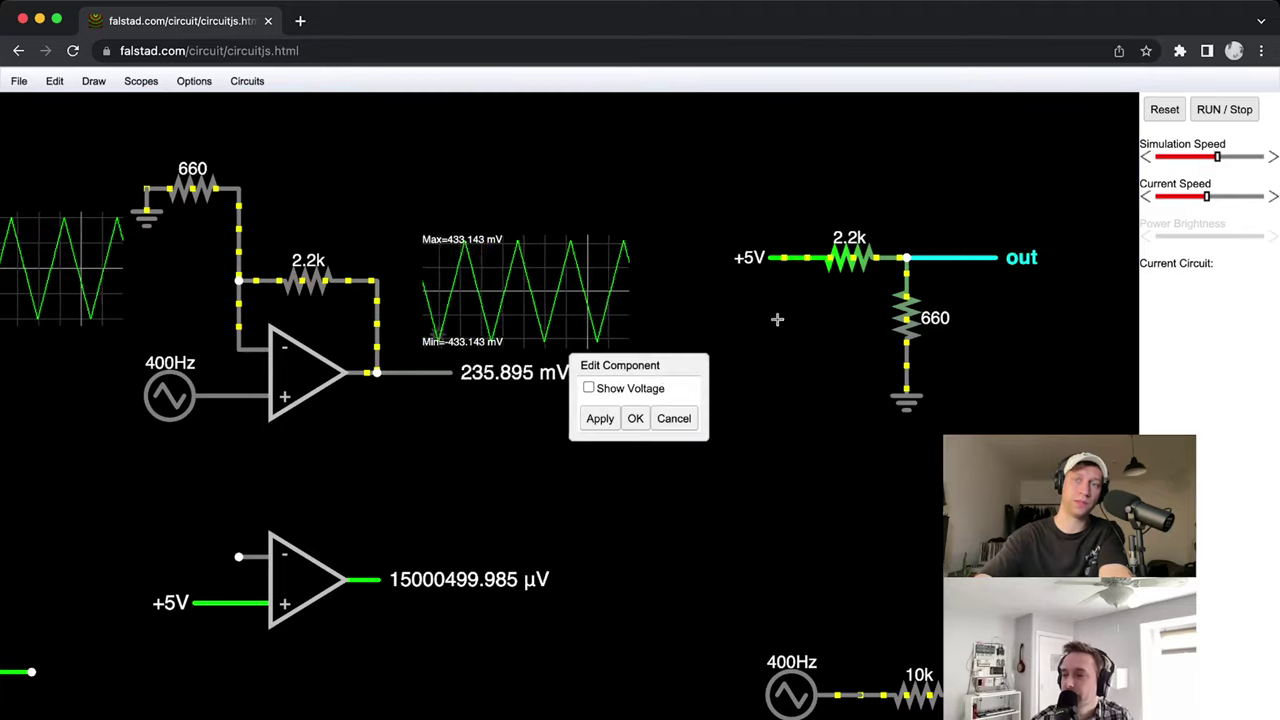
pyautogui.click(640, 390)
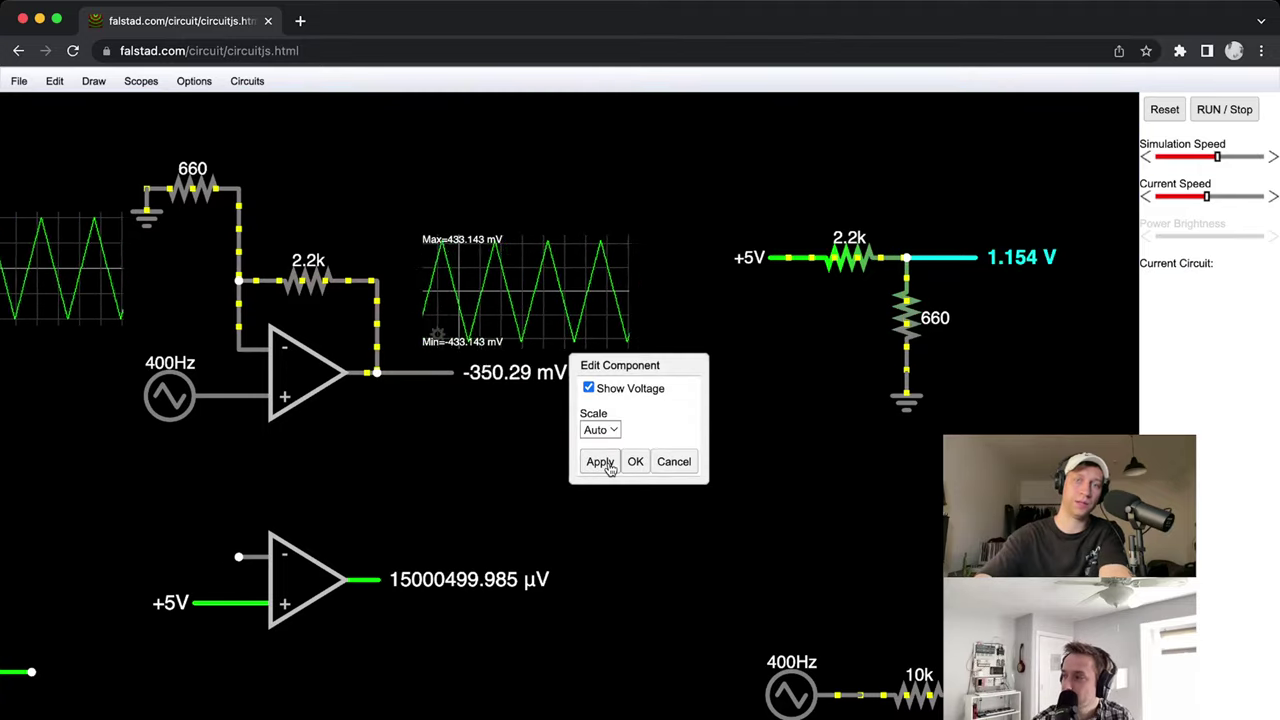
pyautogui.click(662, 466)
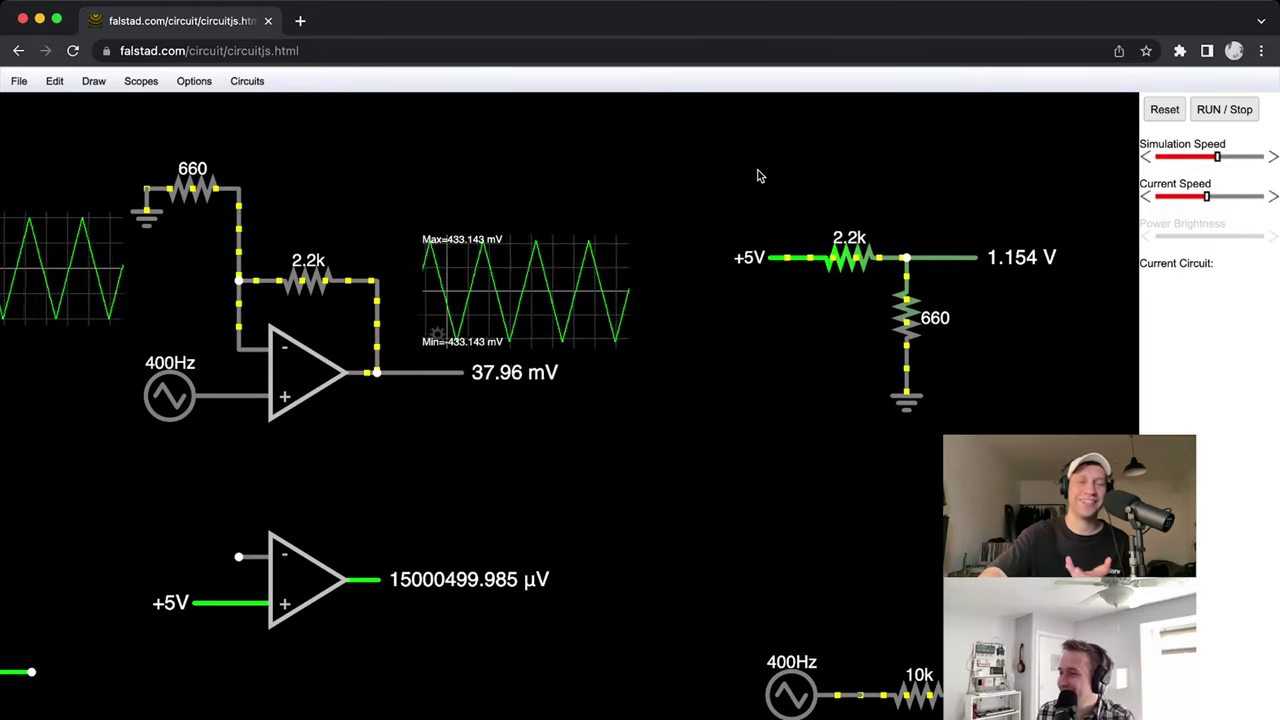
pyautogui.moveTo(707, 157); pyautogui.dragTo(743, 270)
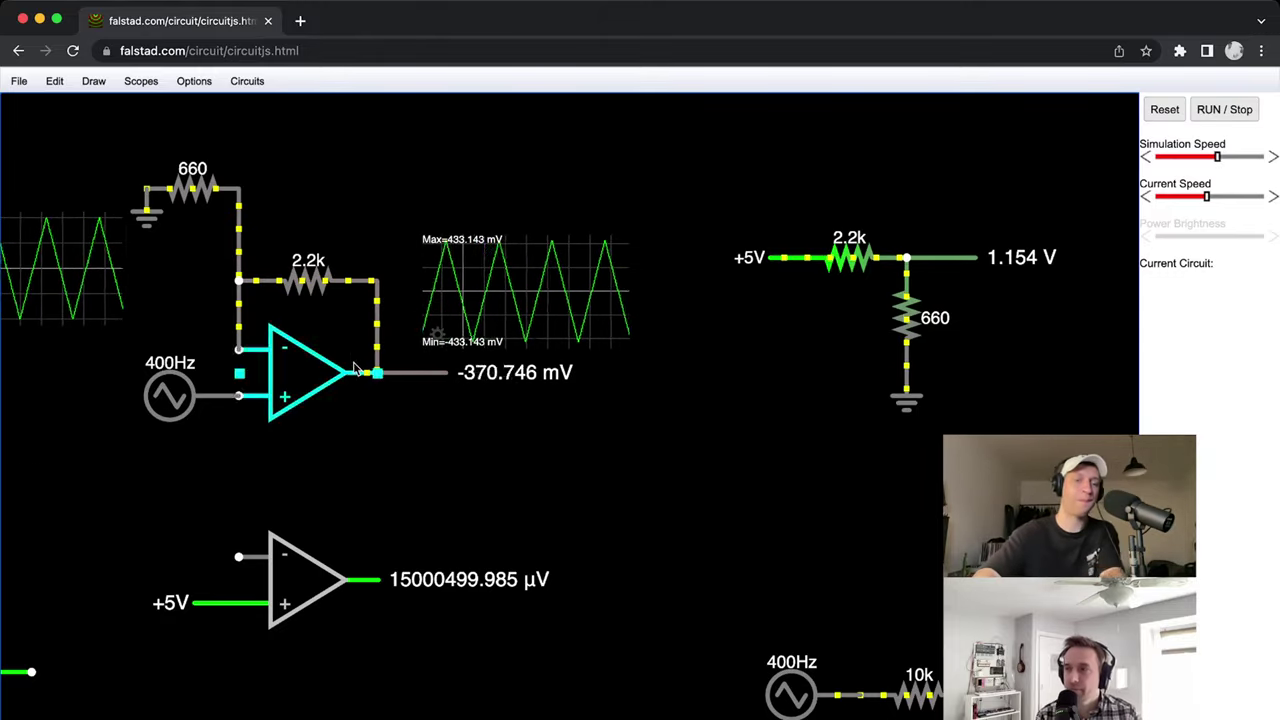
pyautogui.moveTo(324, 418); pyautogui.dragTo(577, 451)
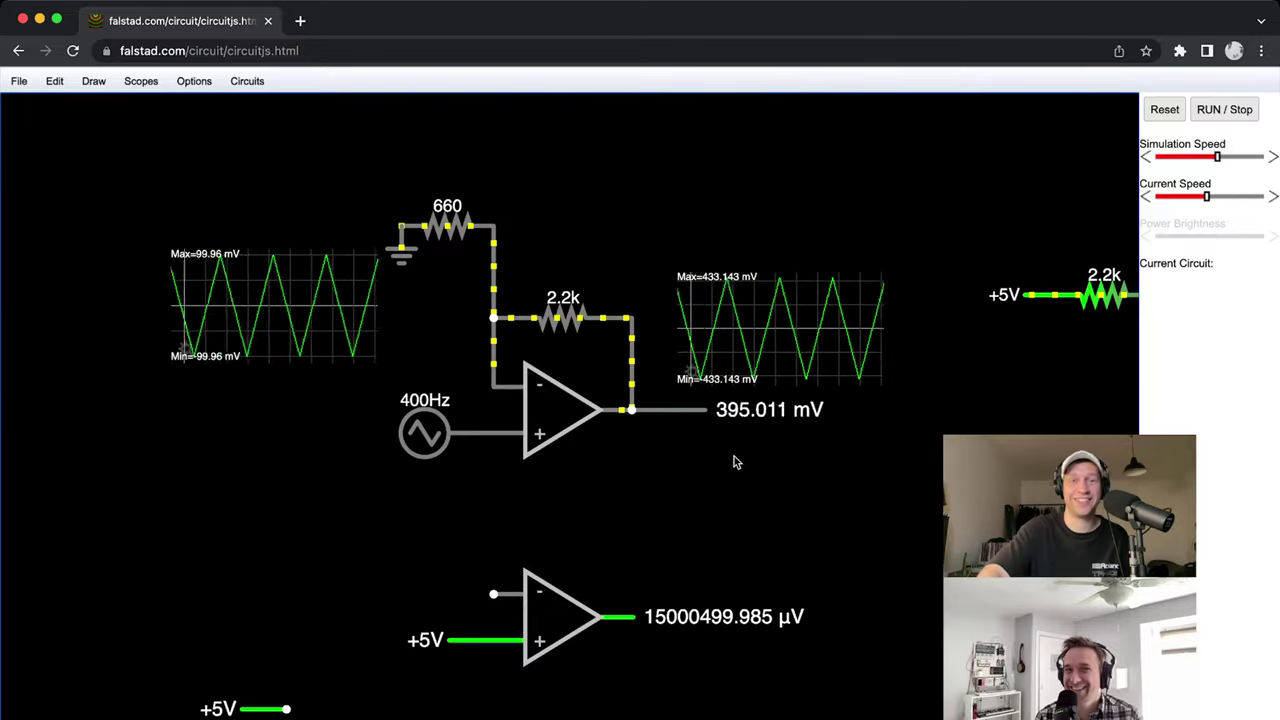
pyautogui.scroll(-3, 733, 461)
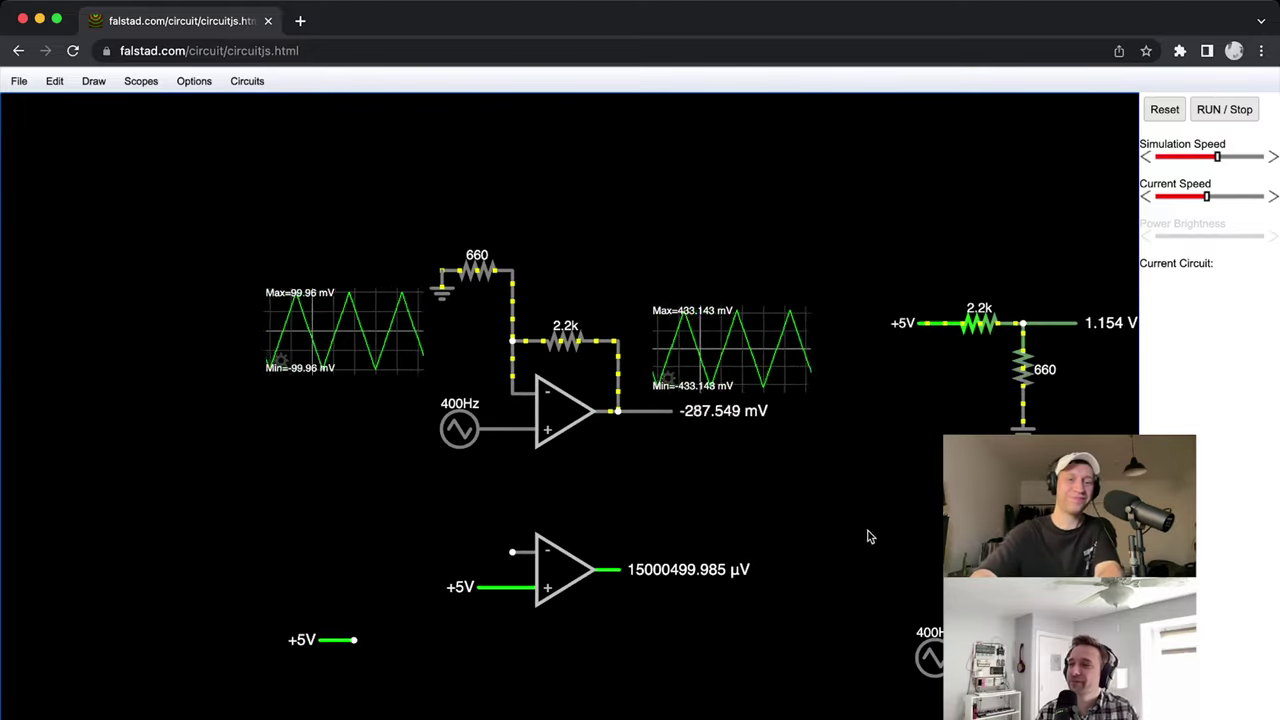
pyautogui.moveTo(868, 534); pyautogui.dragTo(512, 477)
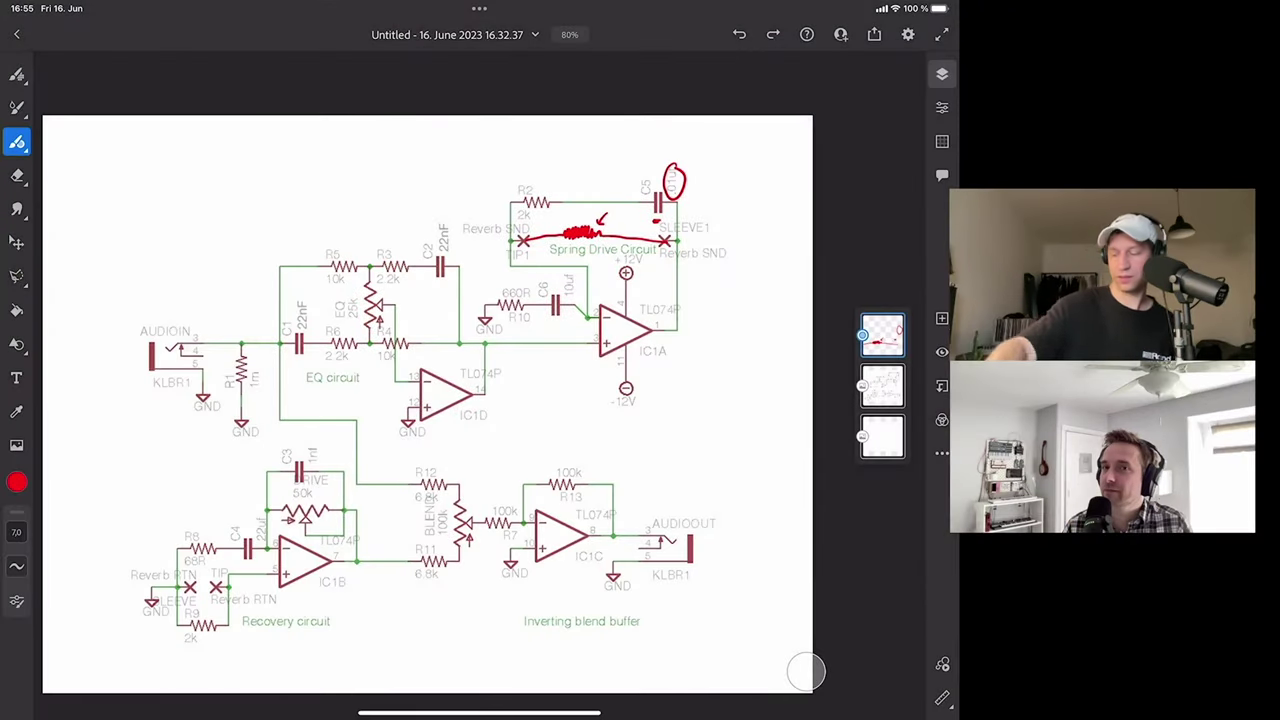
# Switch to the tablet schematic drawing and mark the recovery circuit's op-amp IC1B, its Reverb RTN input and the DRIVE label with red strokes.
pyautogui.scroll(-3, 806, 672)
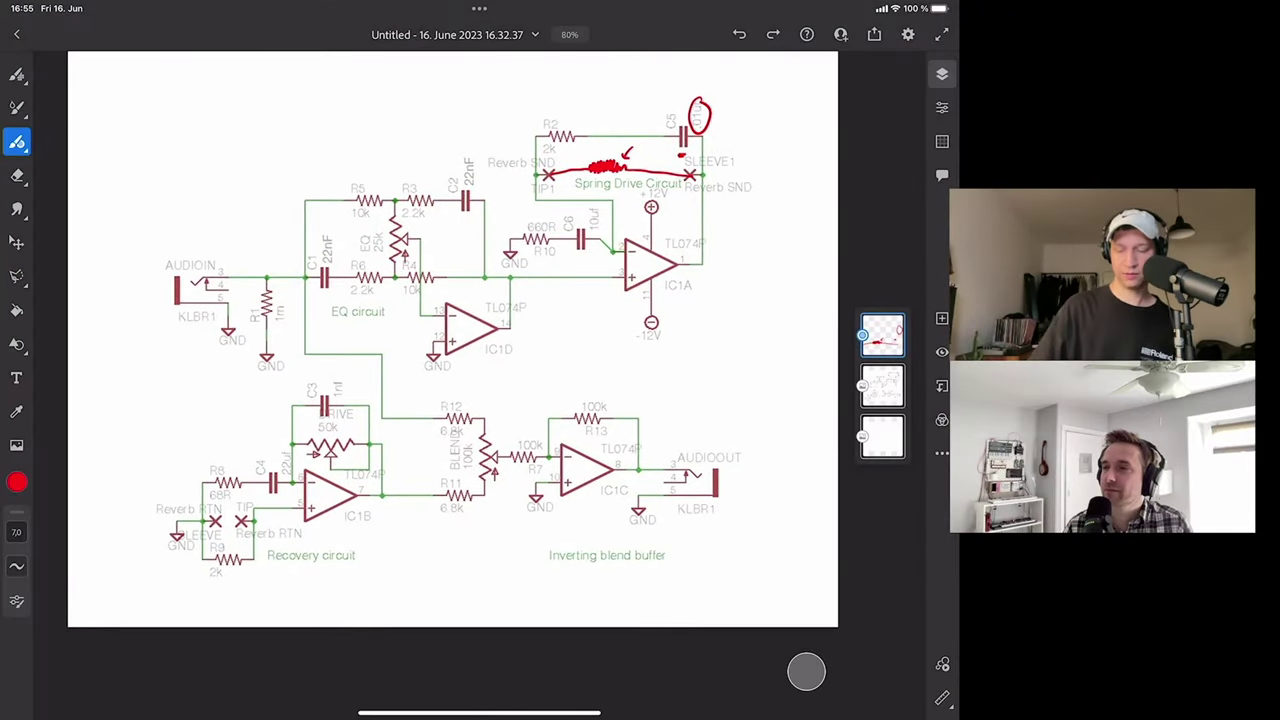
pyautogui.hscroll(-3, 496, 340)
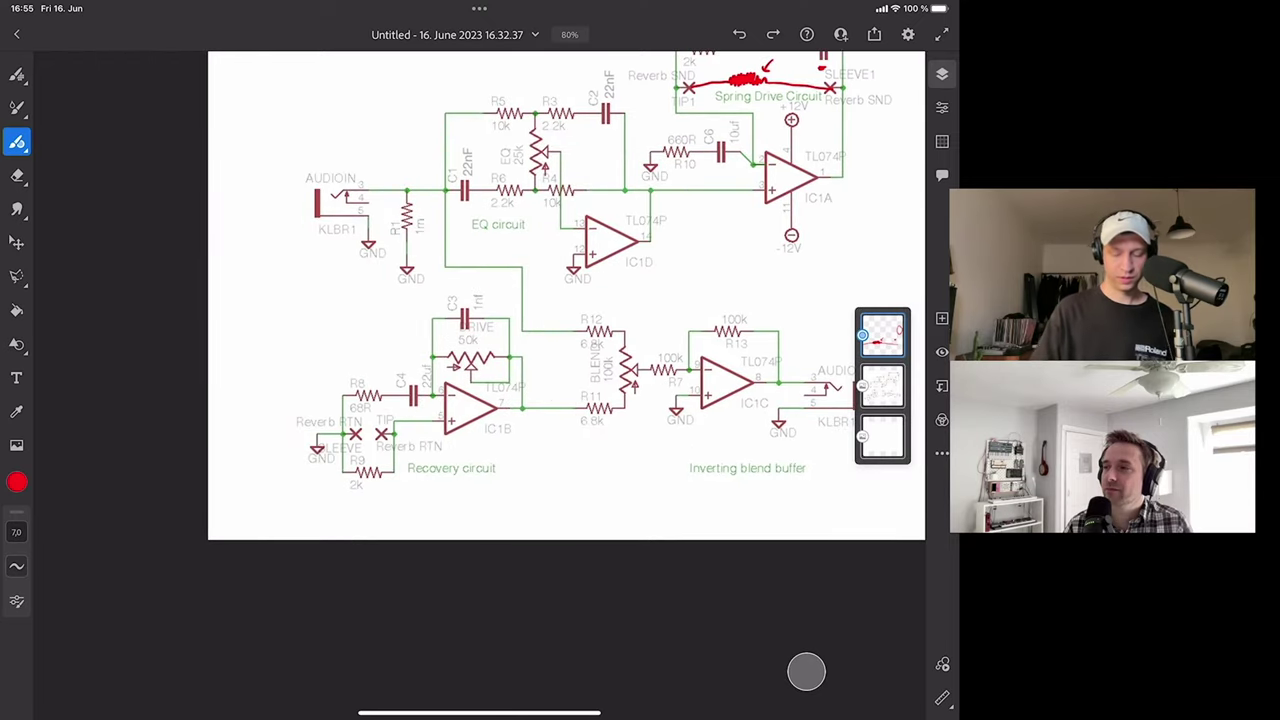
pyautogui.scroll(5, 367, 408)
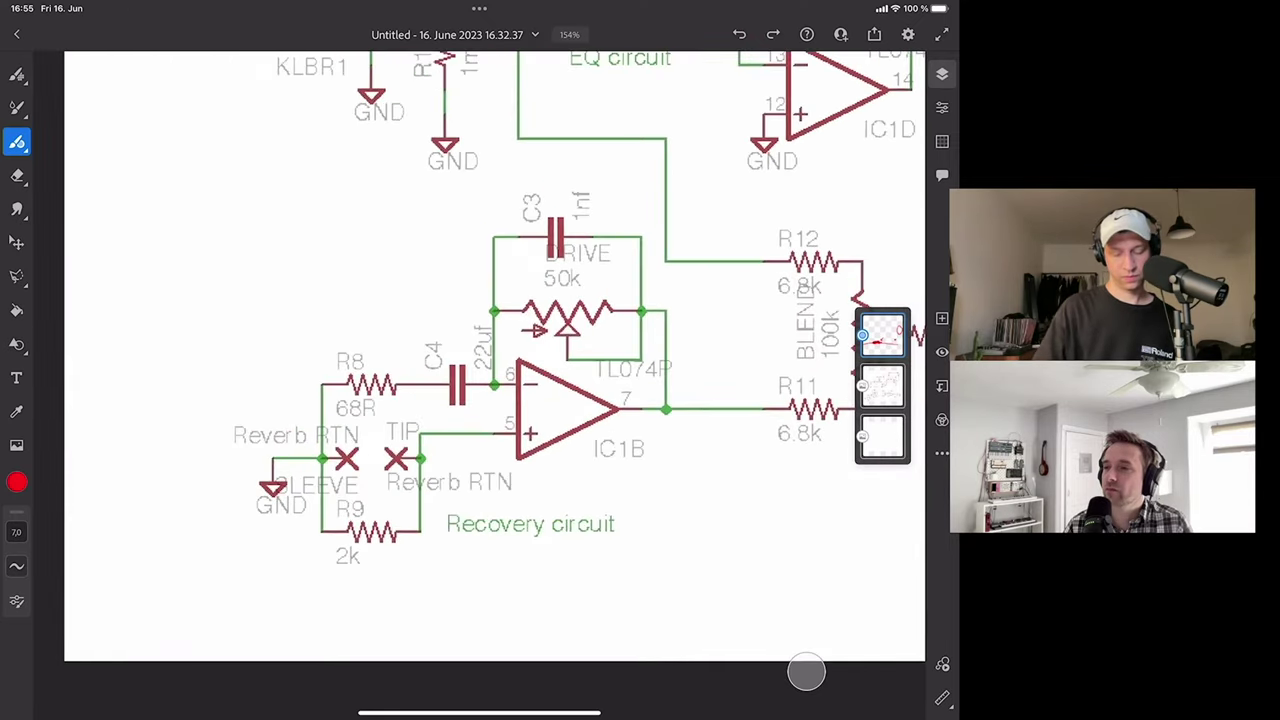
pyautogui.scroll(-1, 806, 672)
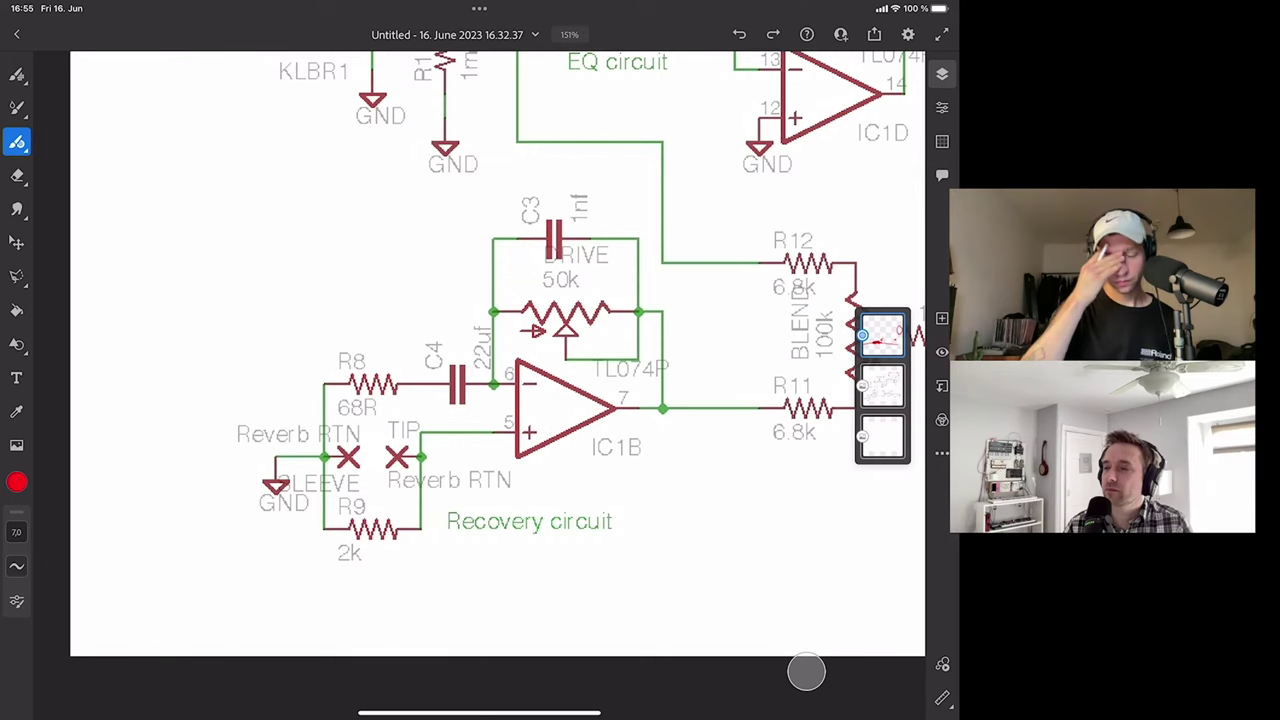
pyautogui.scroll(-2, 806, 672)
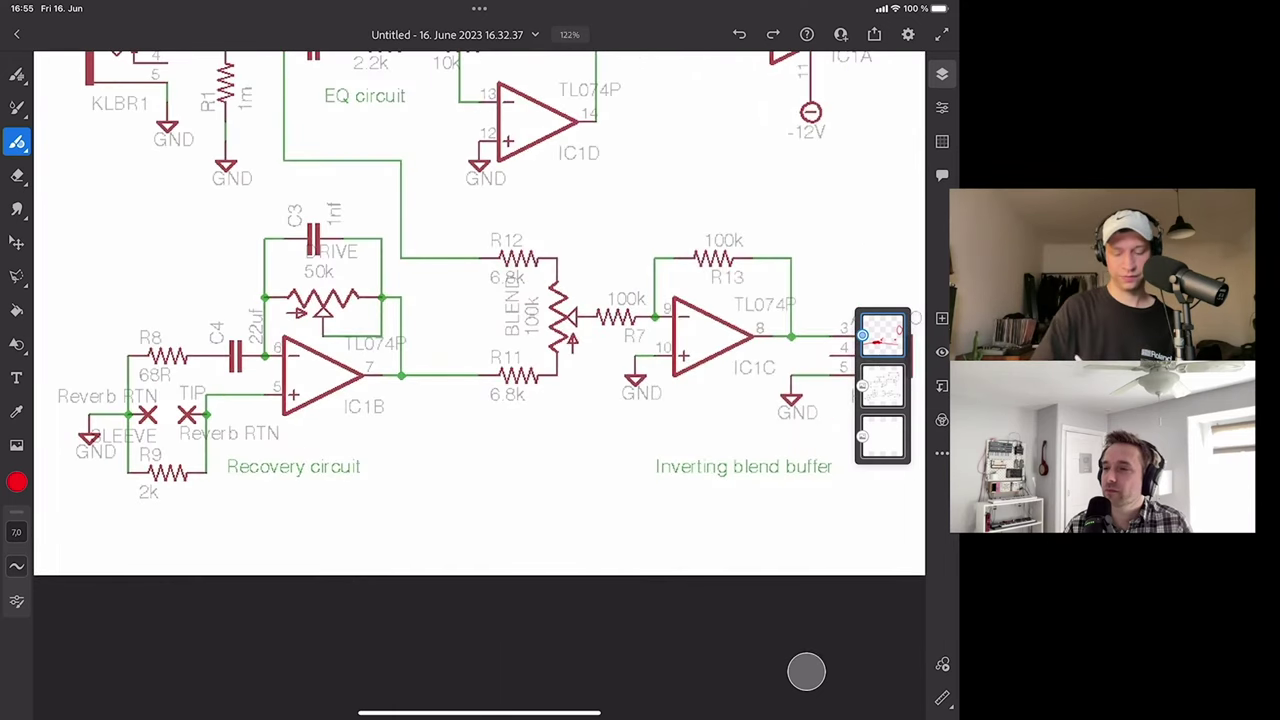
pyautogui.moveTo(305, 435); pyautogui.dragTo(335, 413)
pyautogui.scroll(-1, 806, 672)
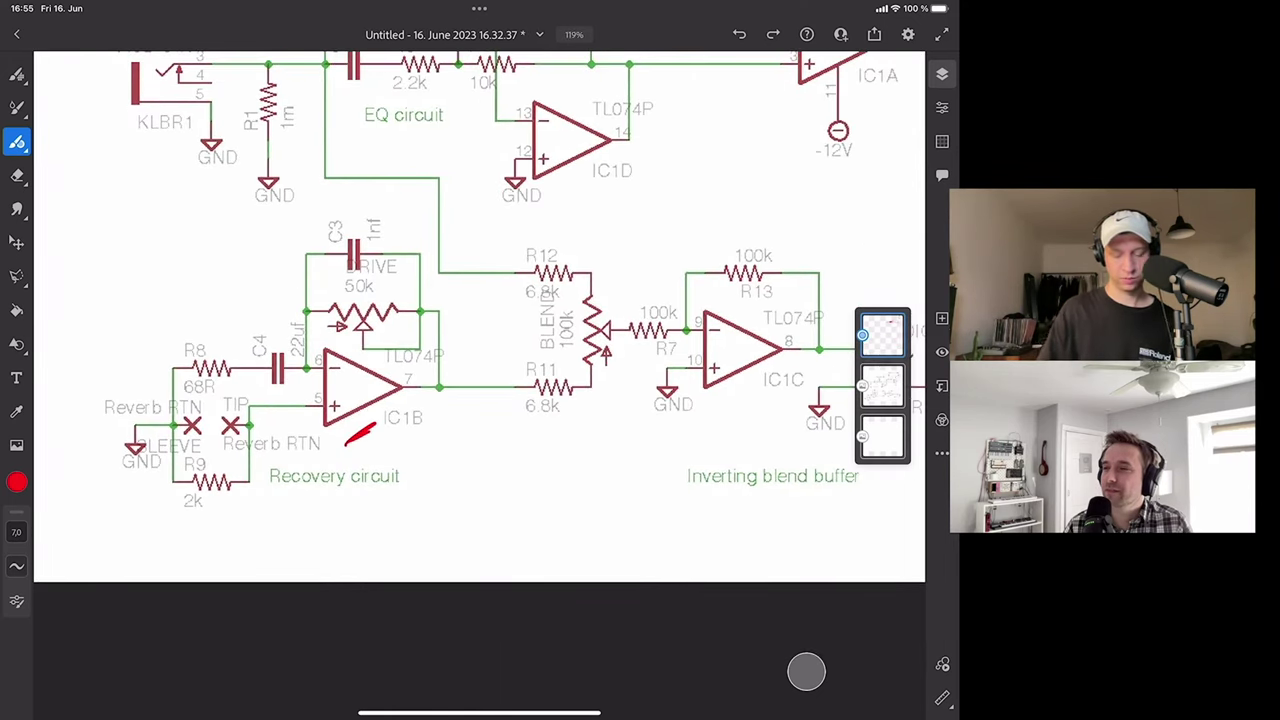
pyautogui.scroll(2, 806, 672)
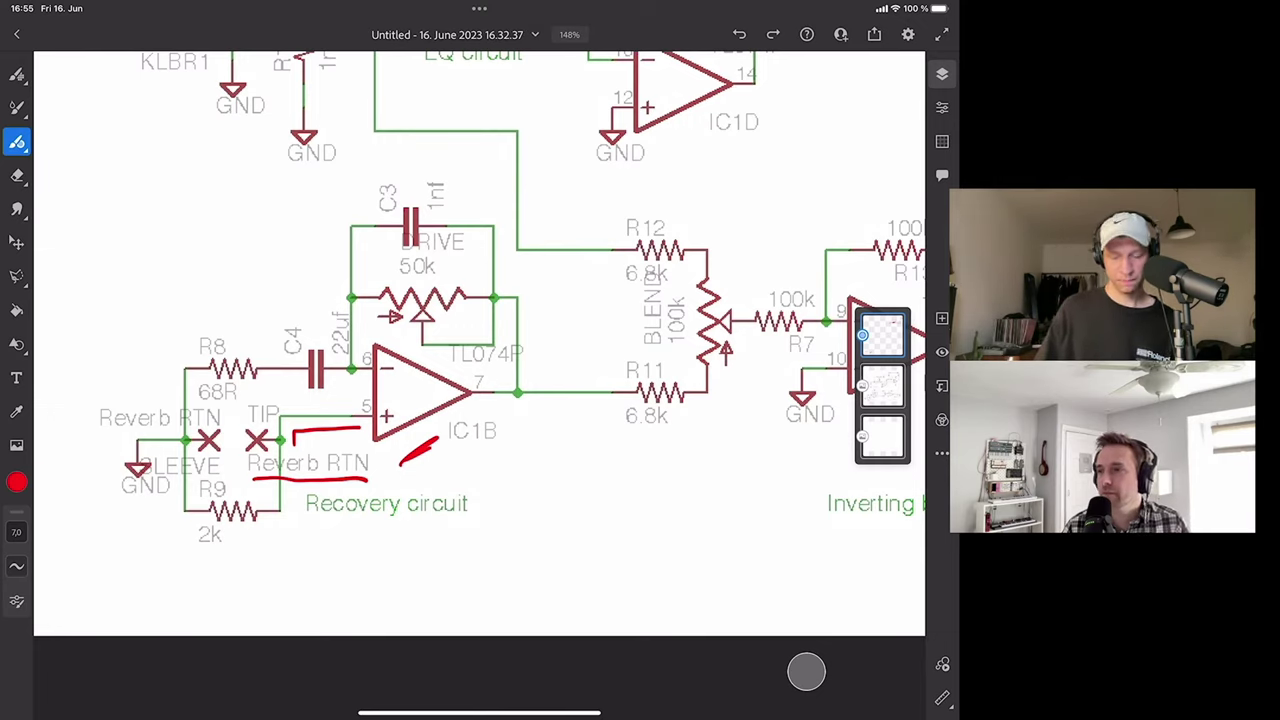
pyautogui.moveTo(401, 259); pyautogui.dragTo(427, 256)
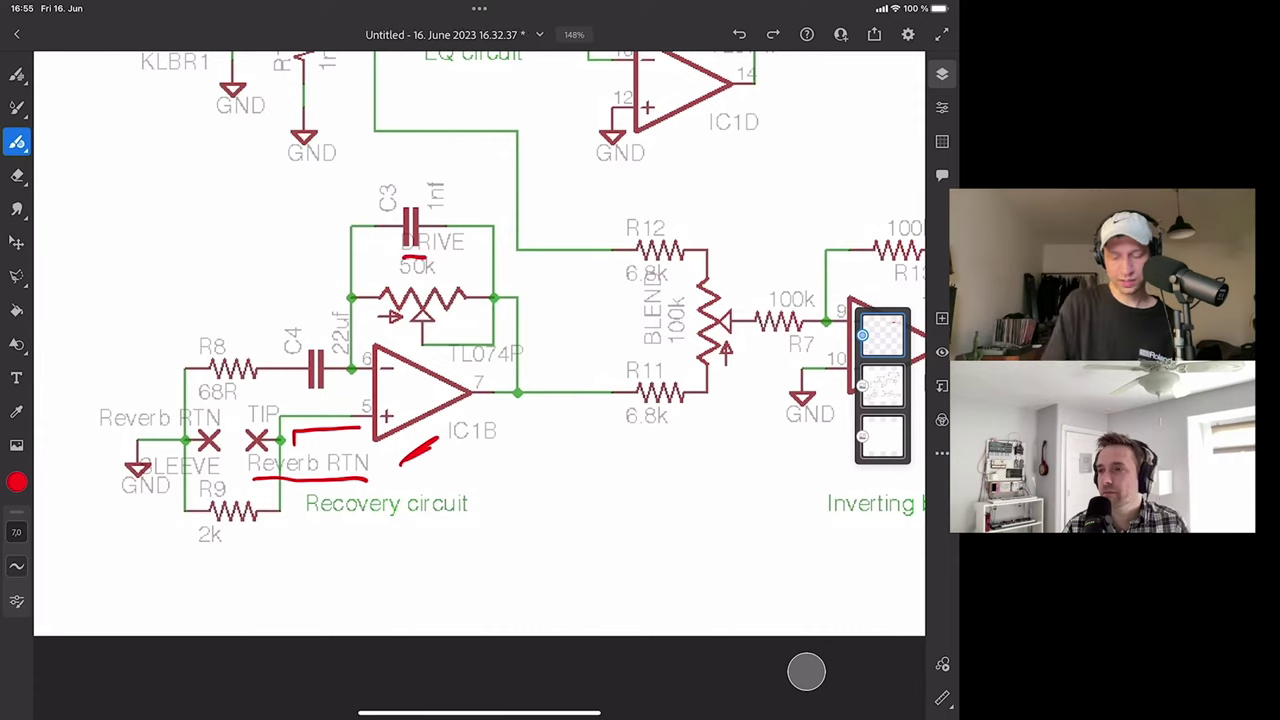
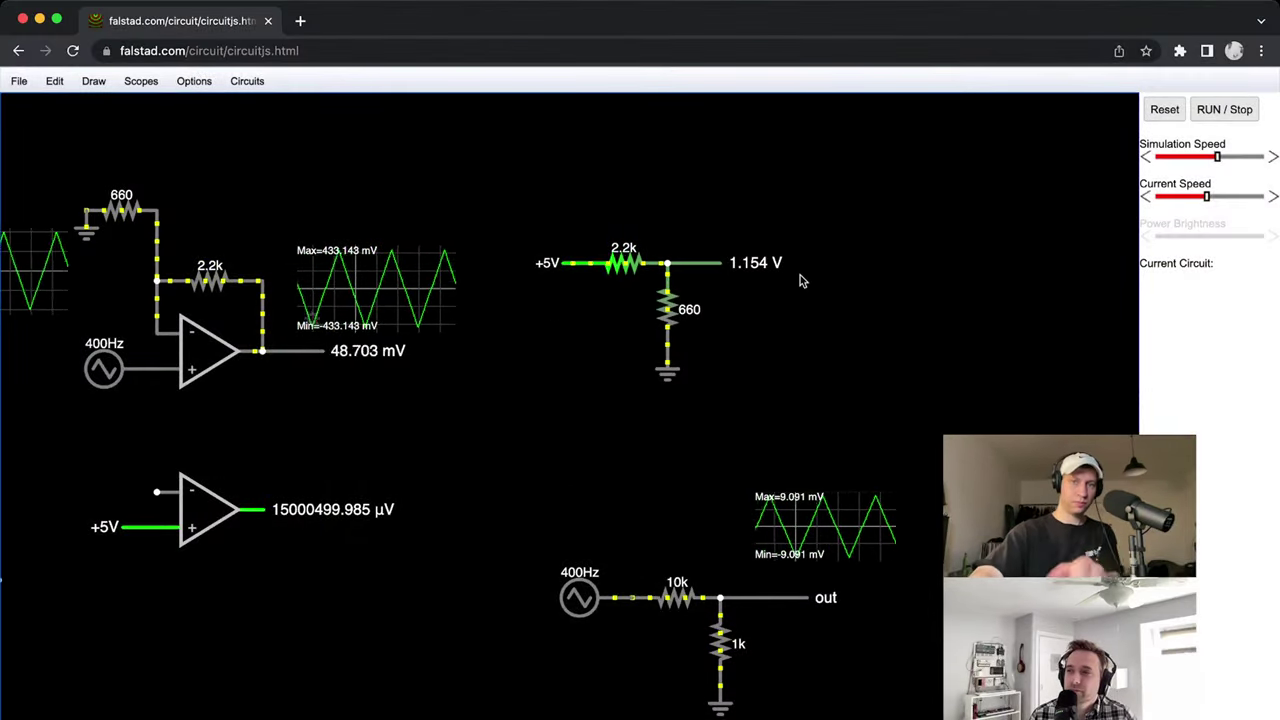
# Switch back to the circuit simulator and delete both voltage dividers, the lower op-amp circuit and the stray +5V source, keeping only the feedback amplifier.
pyautogui.moveTo(860, 358); pyautogui.dragTo(533, 206)
pyautogui.press('Delete')
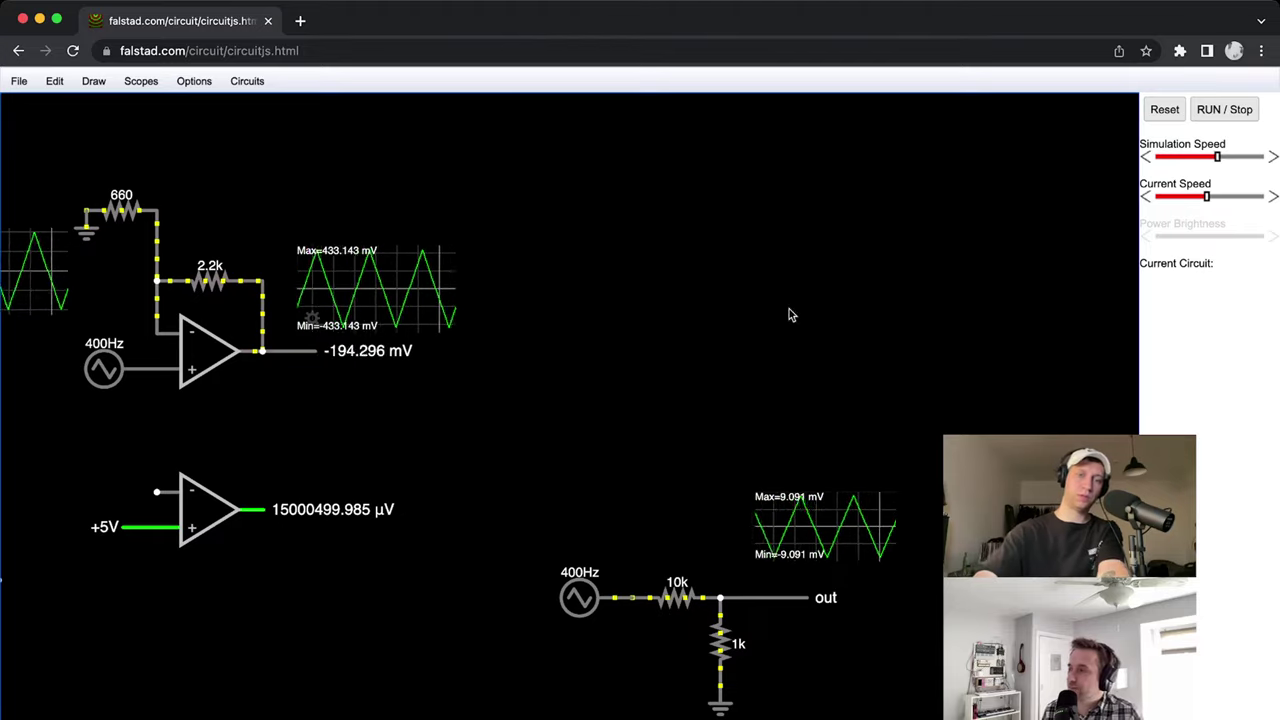
pyautogui.moveTo(564, 427); pyautogui.dragTo(846, 234)
pyautogui.moveTo(683, 449); pyautogui.dragTo(173, 311)
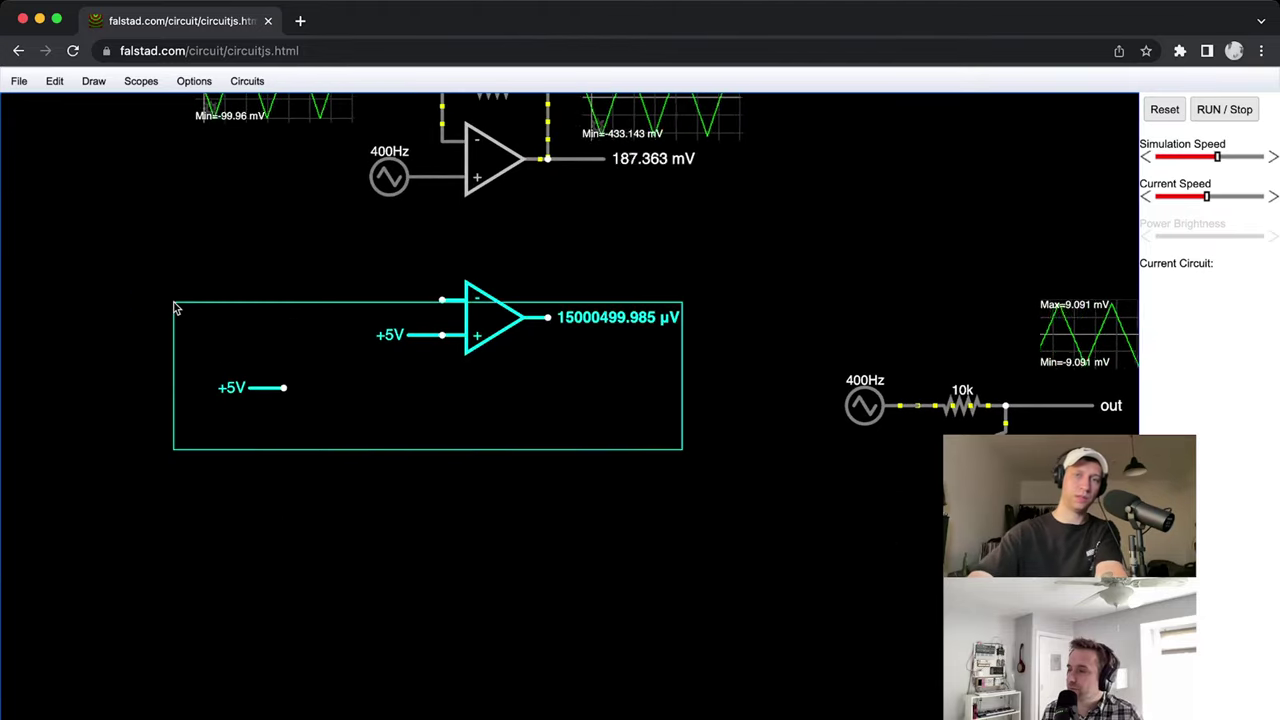
pyautogui.press('Delete')
pyautogui.moveTo(979, 481); pyautogui.dragTo(720, 531)
pyautogui.moveTo(933, 611); pyautogui.dragTo(834, 333)
pyautogui.press('Delete')
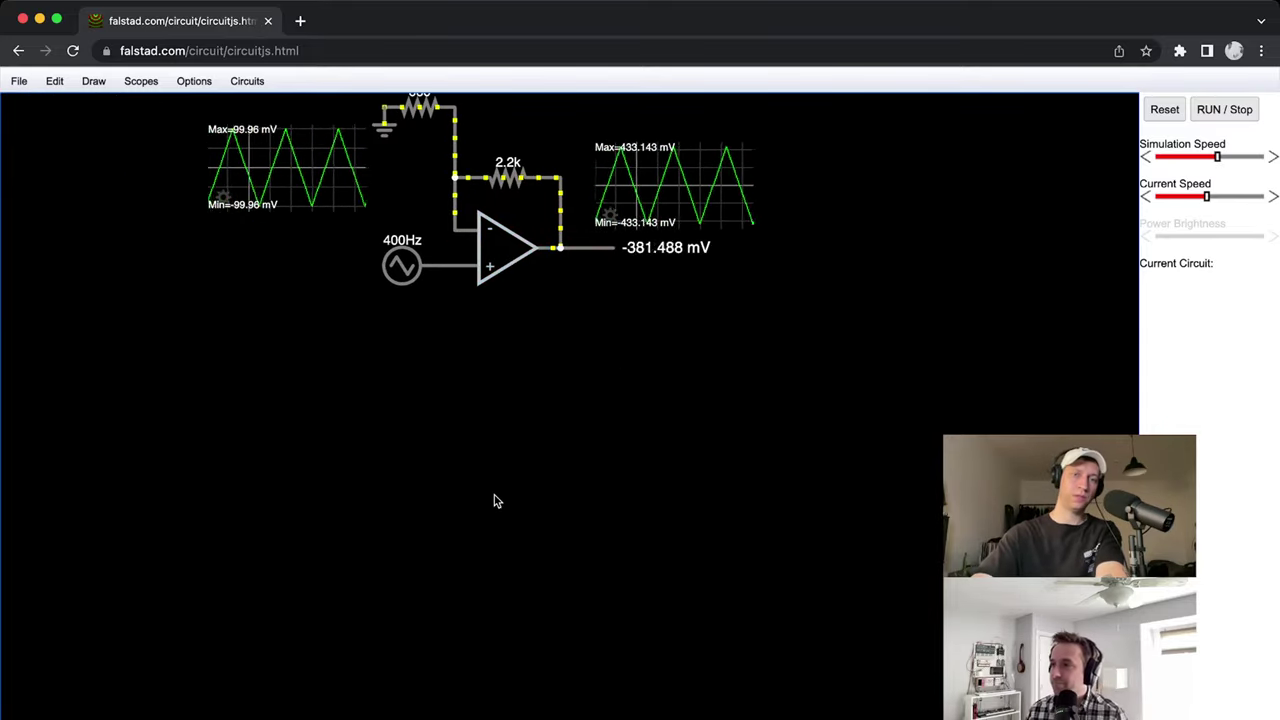
# Place a new op-amp below the remaining amplifier circuit and activate wire drawing.
pyautogui.press('a')
pyautogui.moveTo(493, 501); pyautogui.dragTo(516, 522)
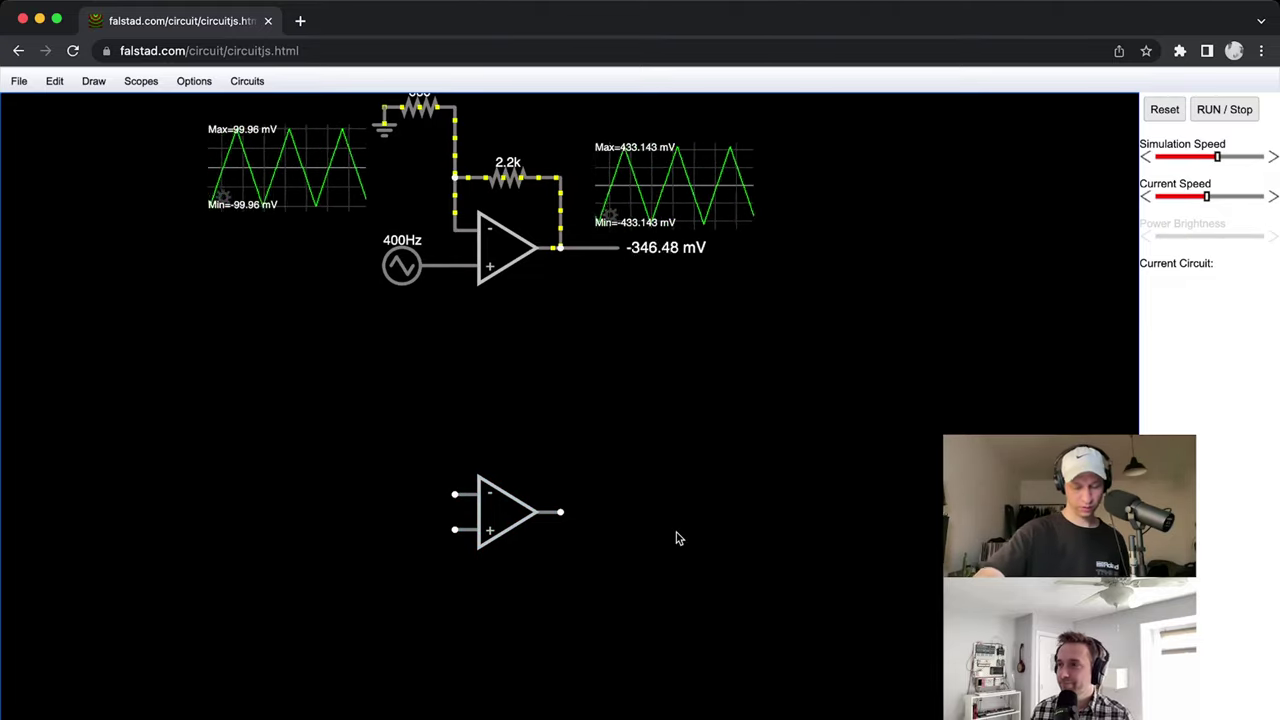
pyautogui.press('w')
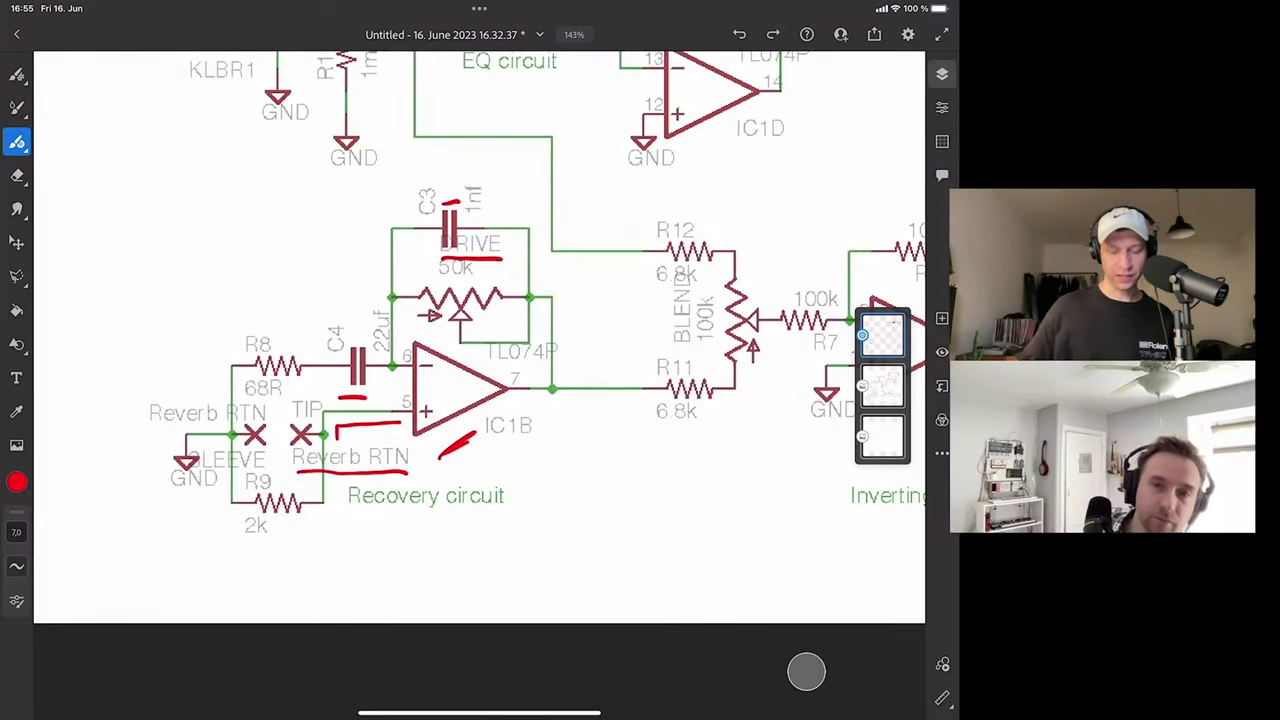
# In the tablet schematic, draw a red stroke between the Reverb RTN sleeve and tip connections.
pyautogui.scroll(5, 258, 375)
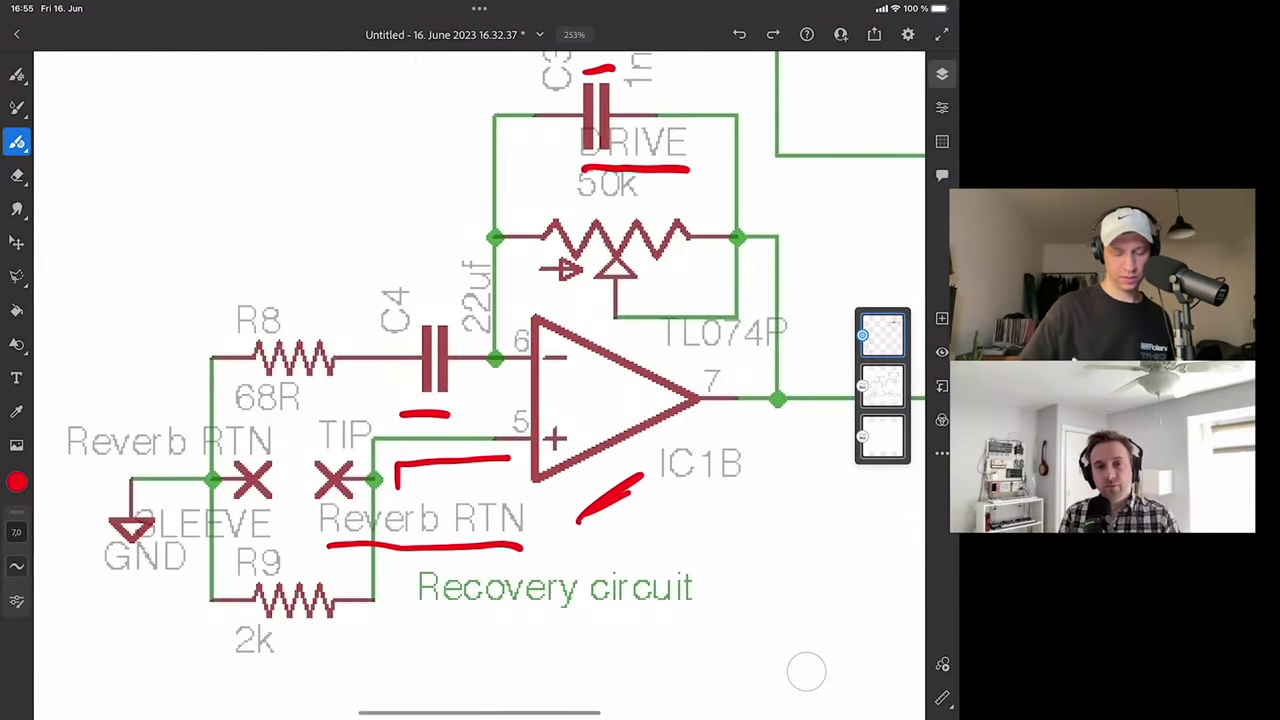
pyautogui.moveTo(256, 480)
pyautogui.mouseDown()
pyautogui.moveTo(284, 490)
pyautogui.moveTo(312, 478)
pyautogui.mouseUp()
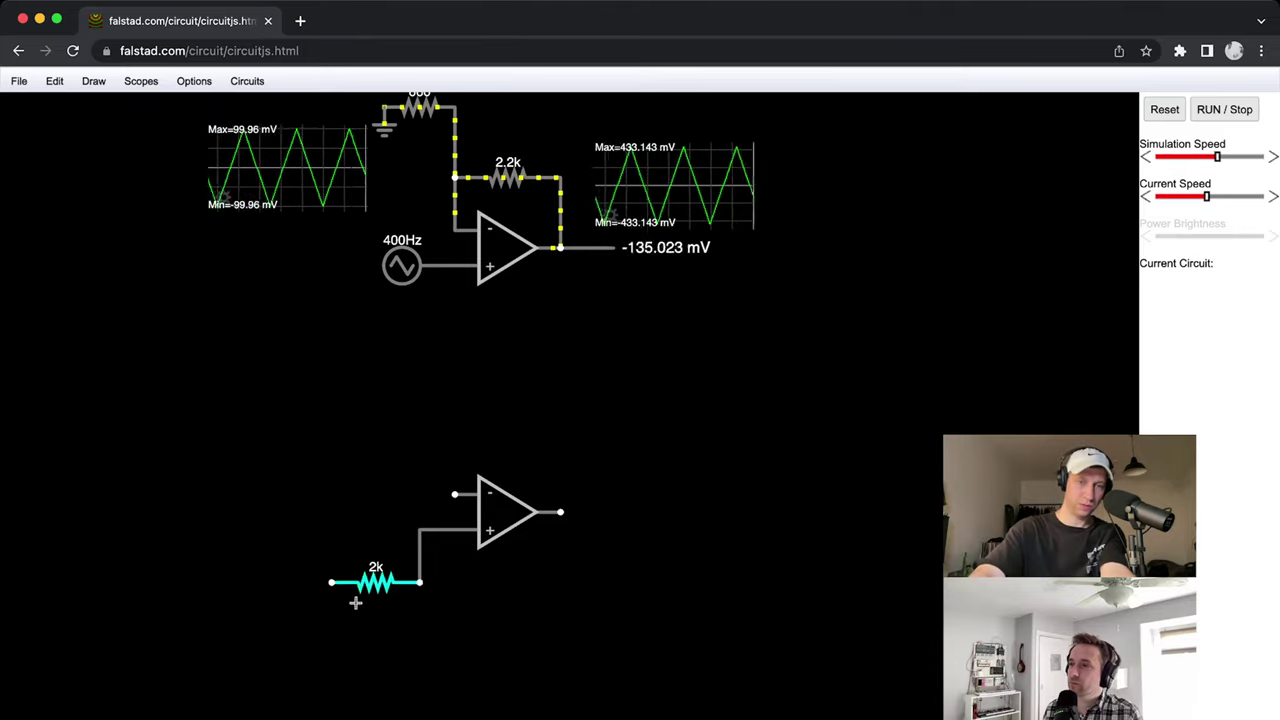
# Add a second resistor to the lower op-amp's non-inverting input, above the 2k one, and set its resistance to 2k2.
pyautogui.click(421, 531)
pyautogui.press('r')
pyautogui.moveTo(421, 530); pyautogui.dragTo(331, 529)
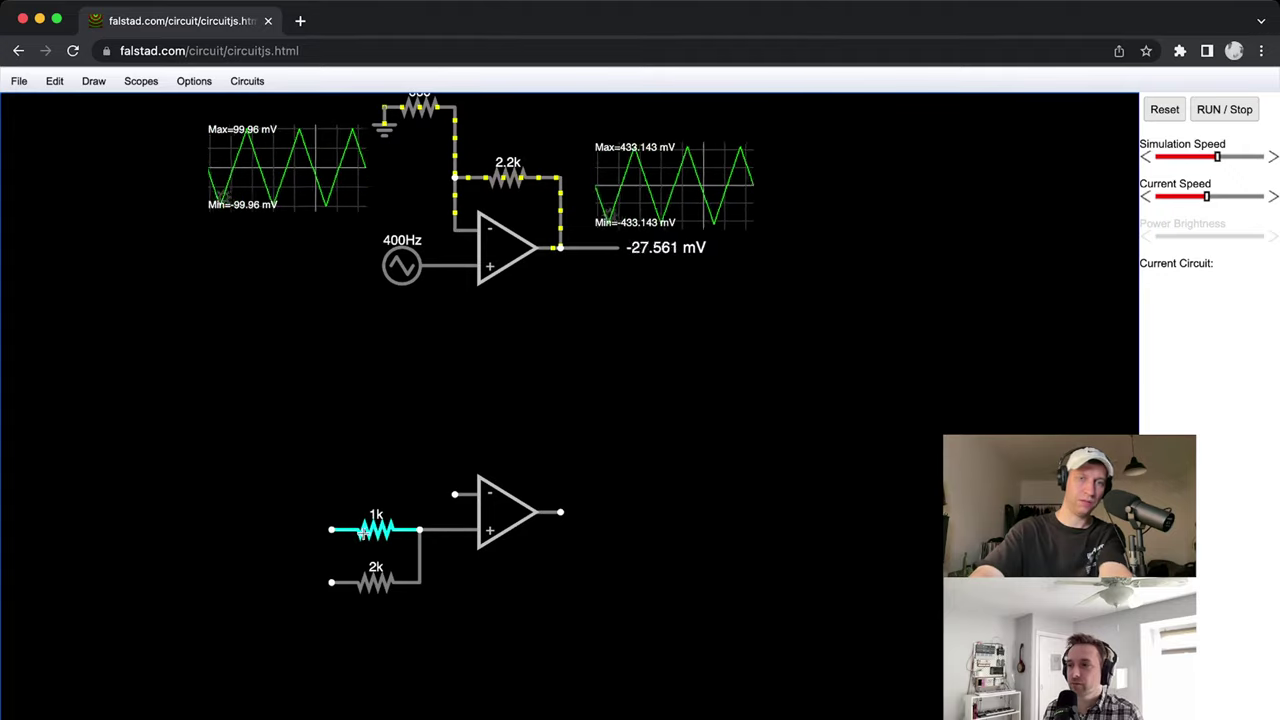
pyautogui.doubleClick(372, 529)
pyautogui.press('BackSpace')
pyautogui.press('BackSpace')
pyautogui.write('2k')
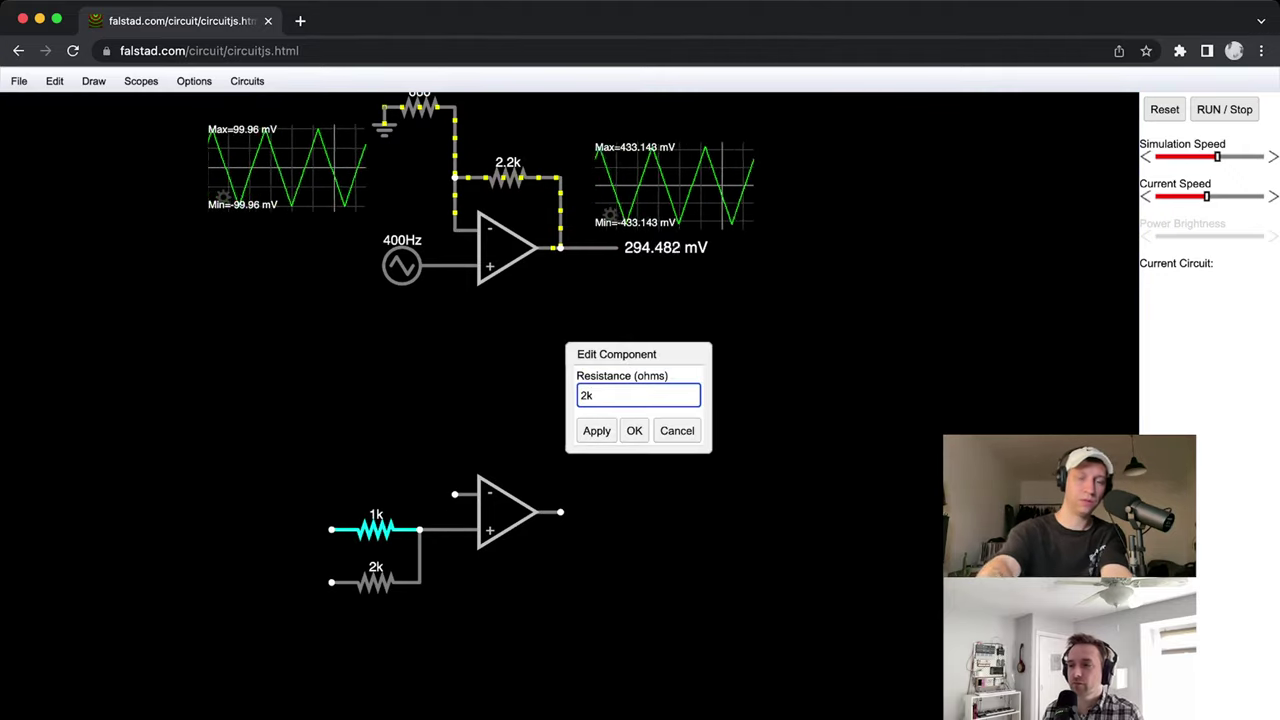
pyautogui.press('BackSpace')
pyautogui.write('.2k')
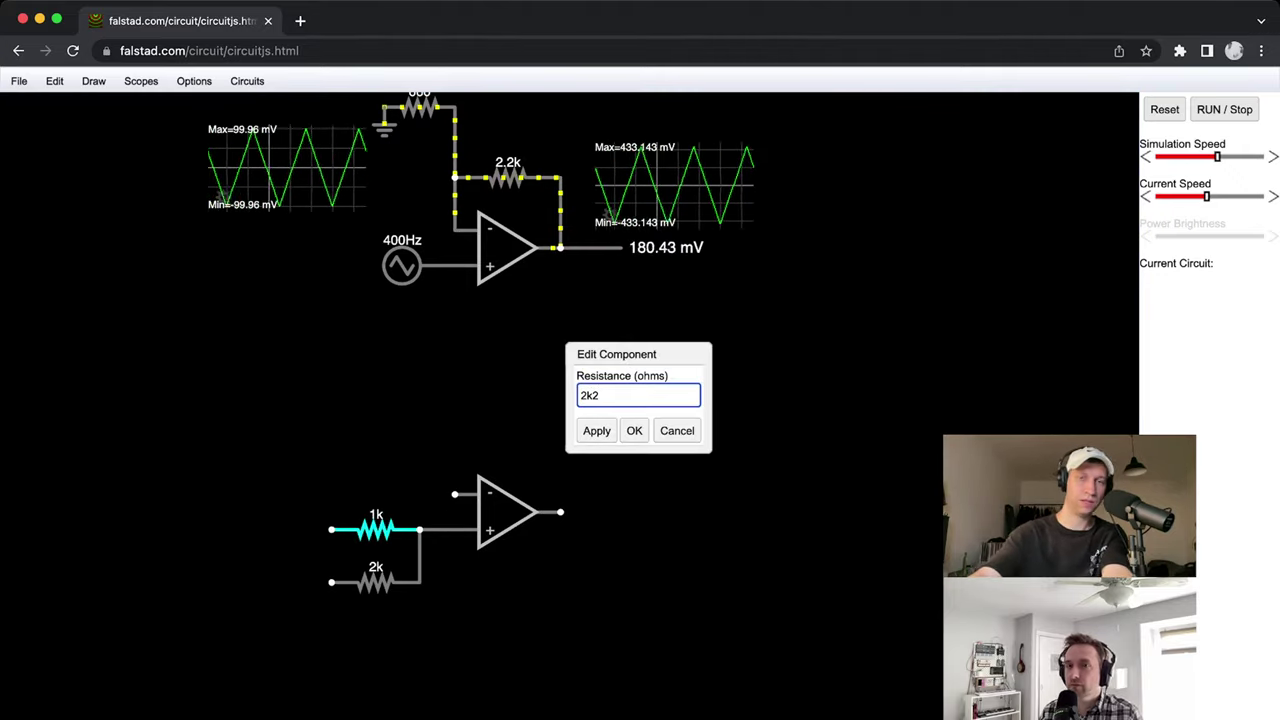
pyautogui.click(642, 428)
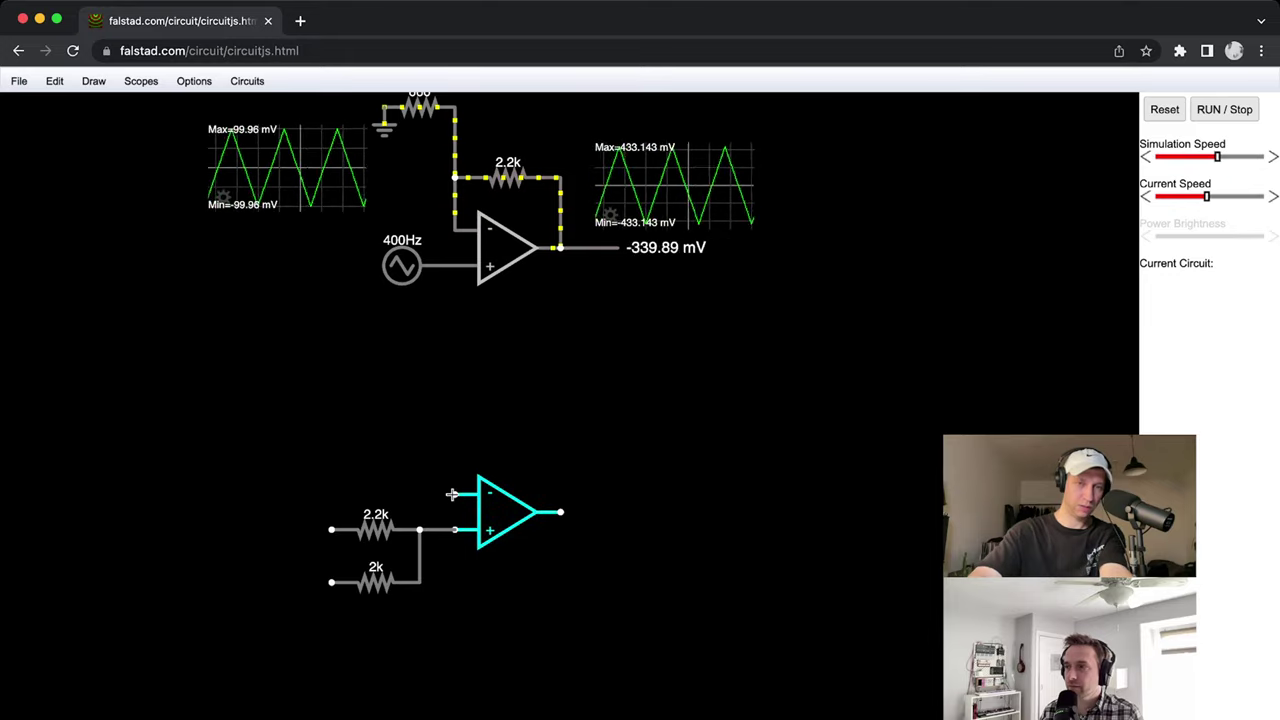
# Add a capacitor to the lower op-amp's inverting input and set its capacitance to 22u.
pyautogui.moveTo(452, 494); pyautogui.dragTo(398, 494)
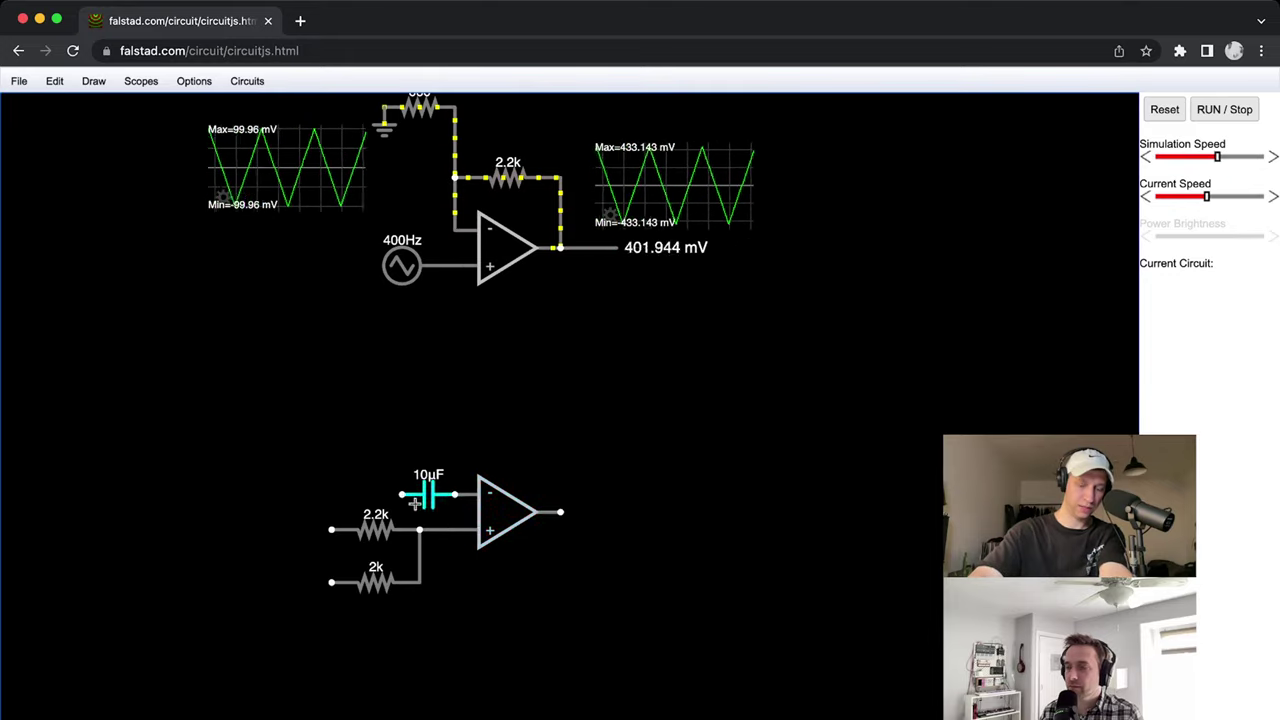
pyautogui.doubleClick(432, 496)
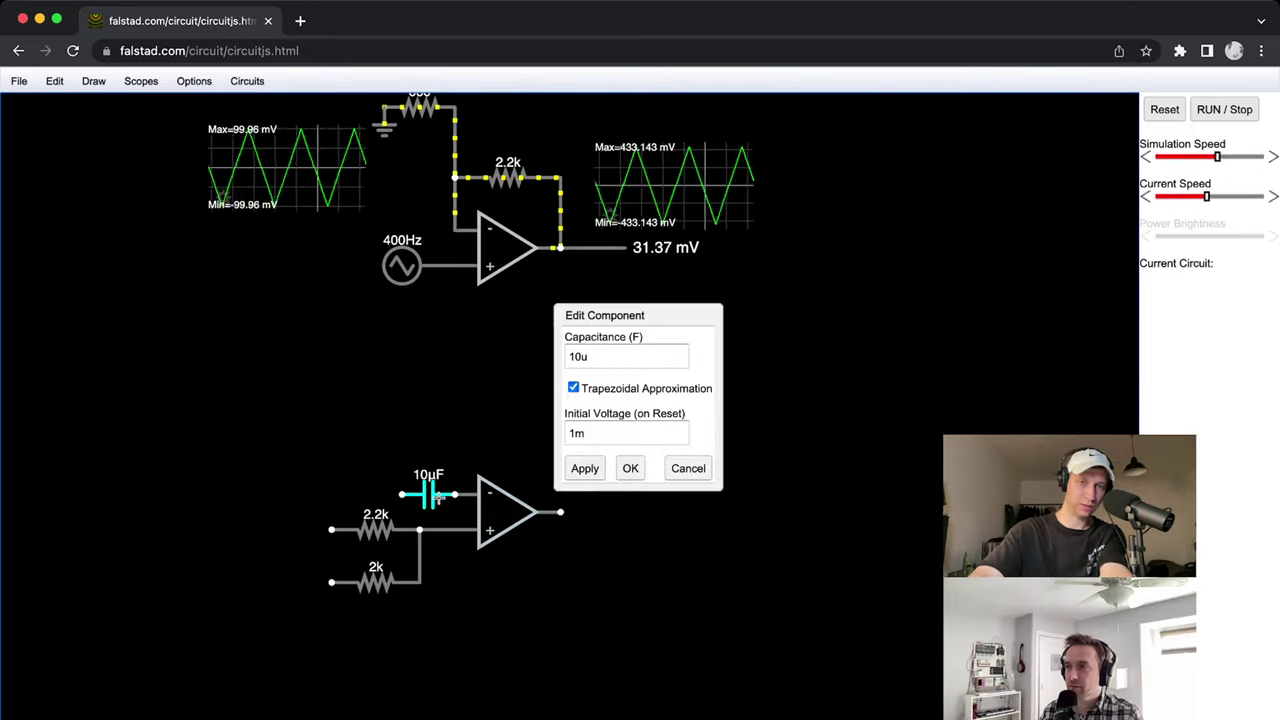
pyautogui.doubleClick(606, 357)
pyautogui.press('BackSpace')
pyautogui.write('22n')
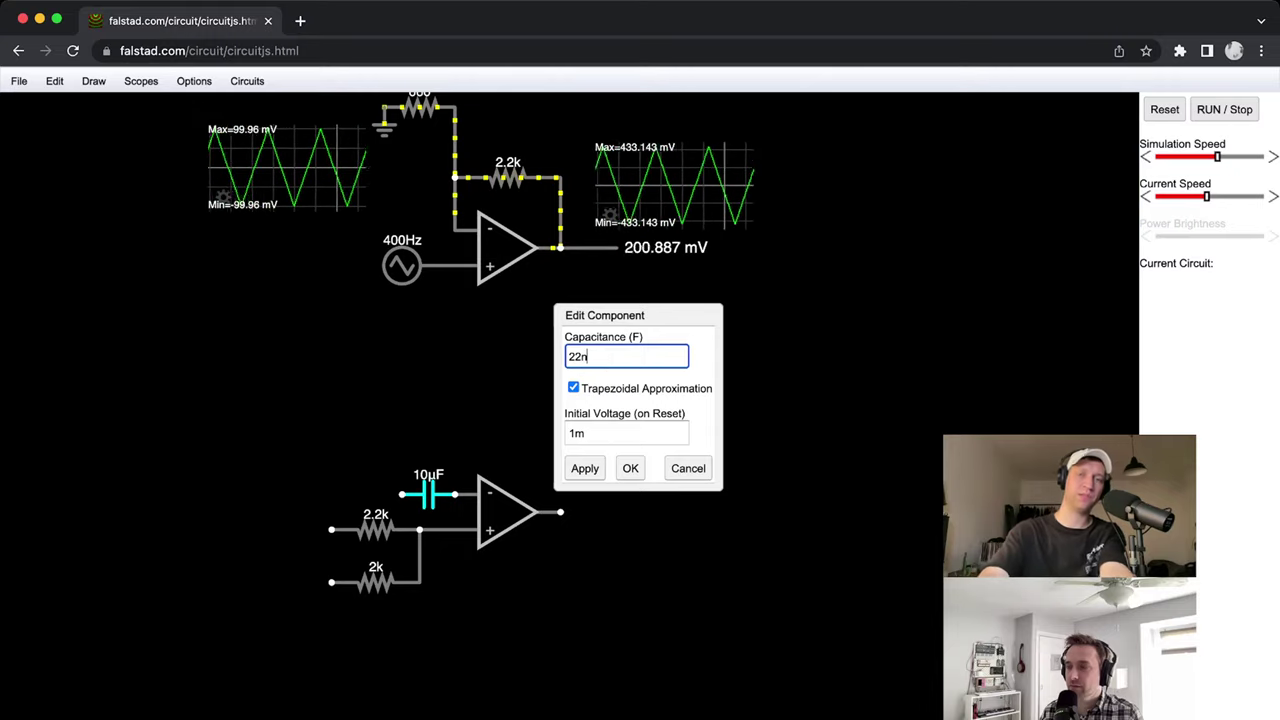
pyautogui.press('Return')
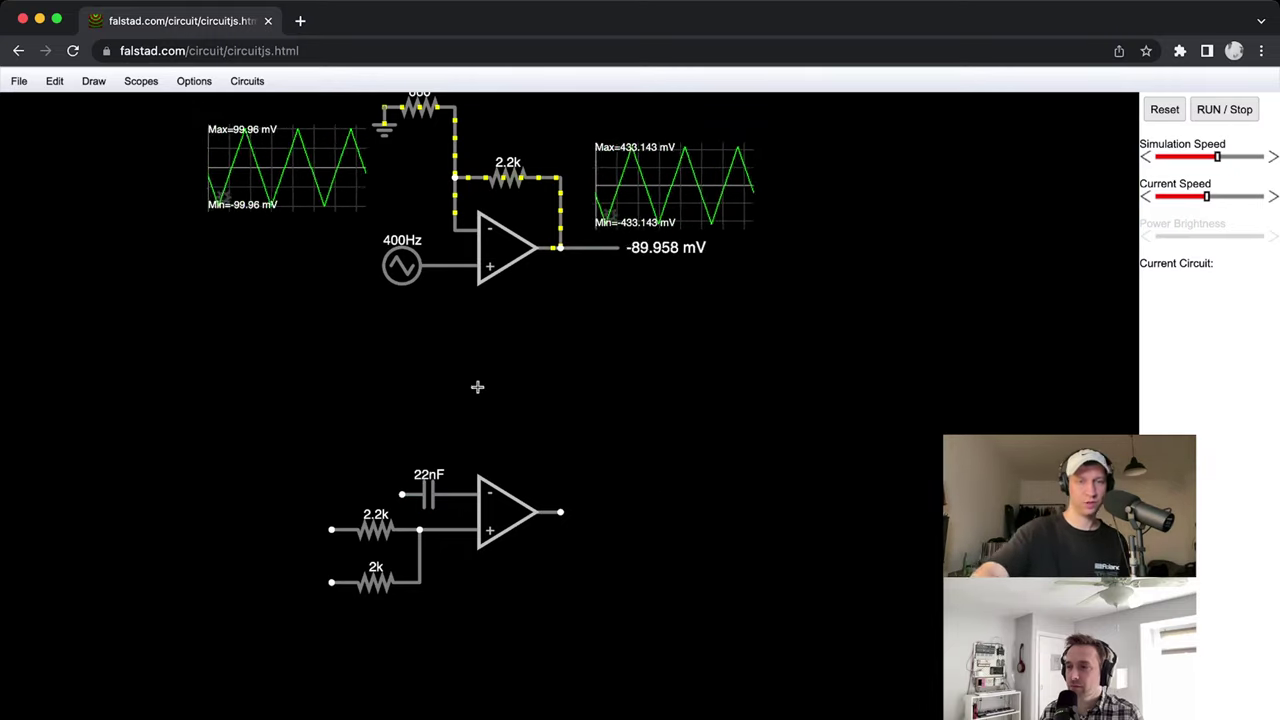
pyautogui.doubleClick(432, 494)
pyautogui.press('BackSpace')
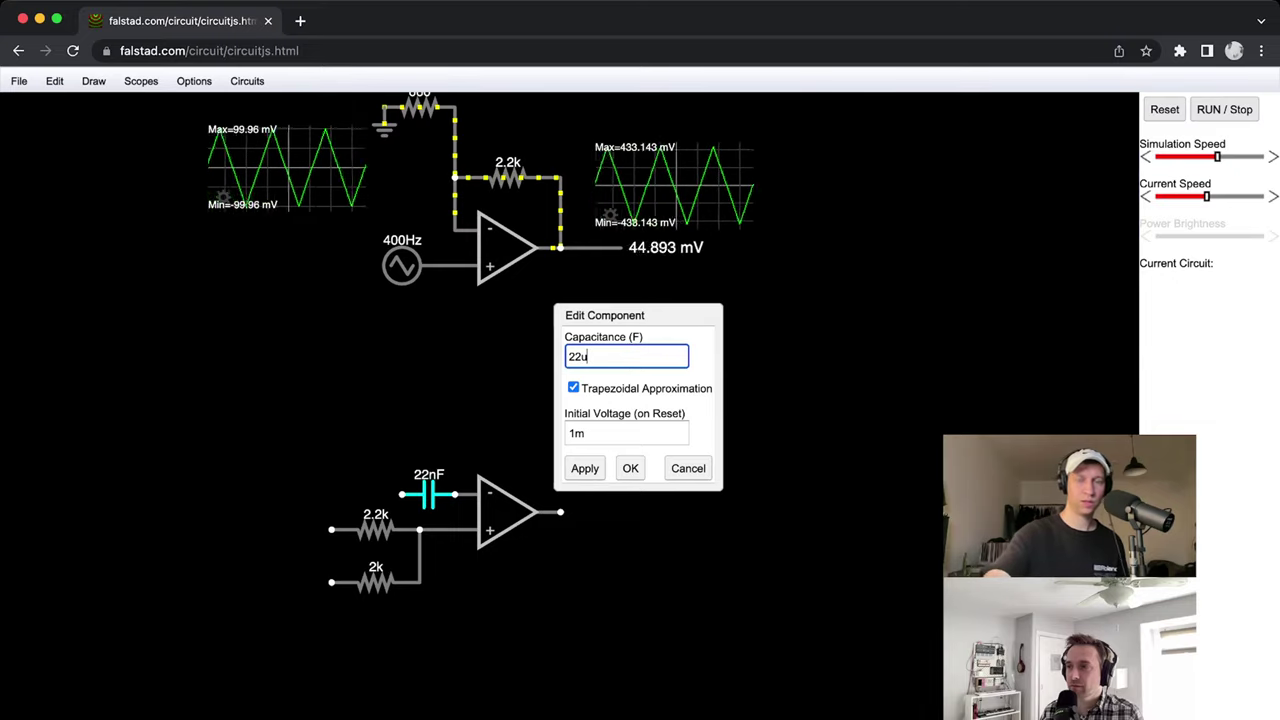
pyautogui.write('u')
pyautogui.press('Return')
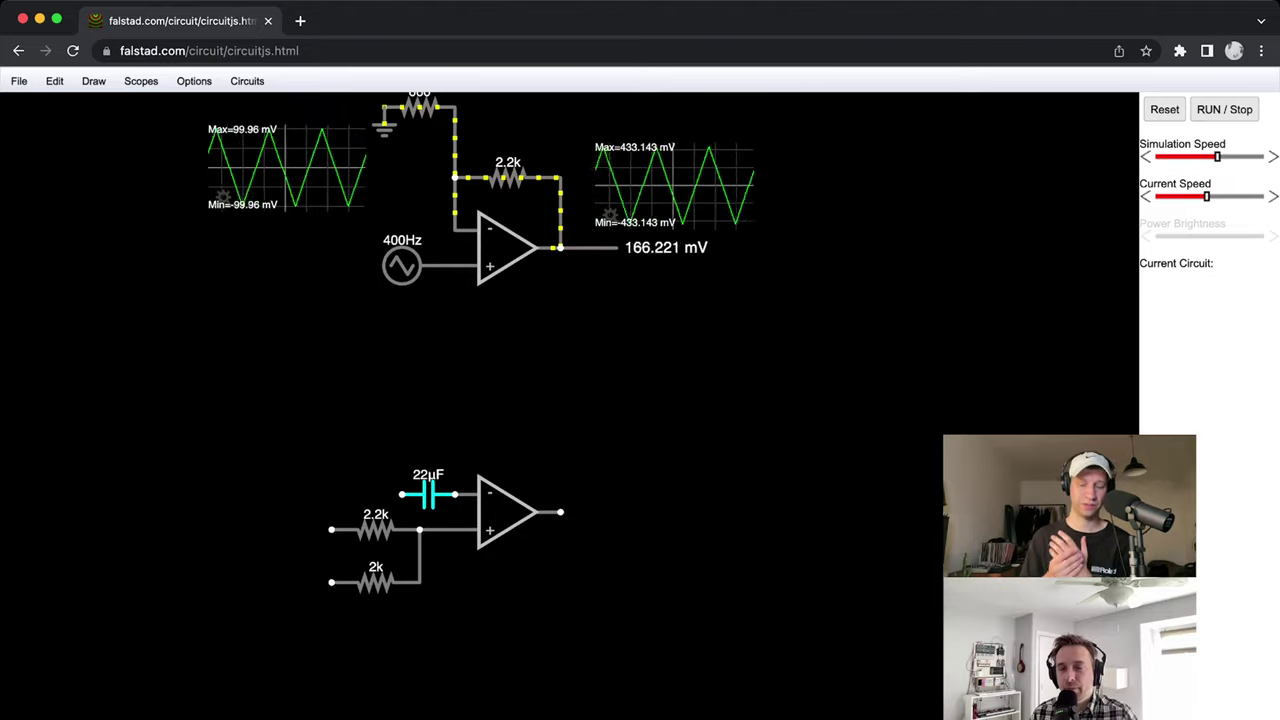
# Replace the capacitor with a 68-ohm resistor and wire it to the lower op-amp's inverting input.
pyautogui.click(428, 500)
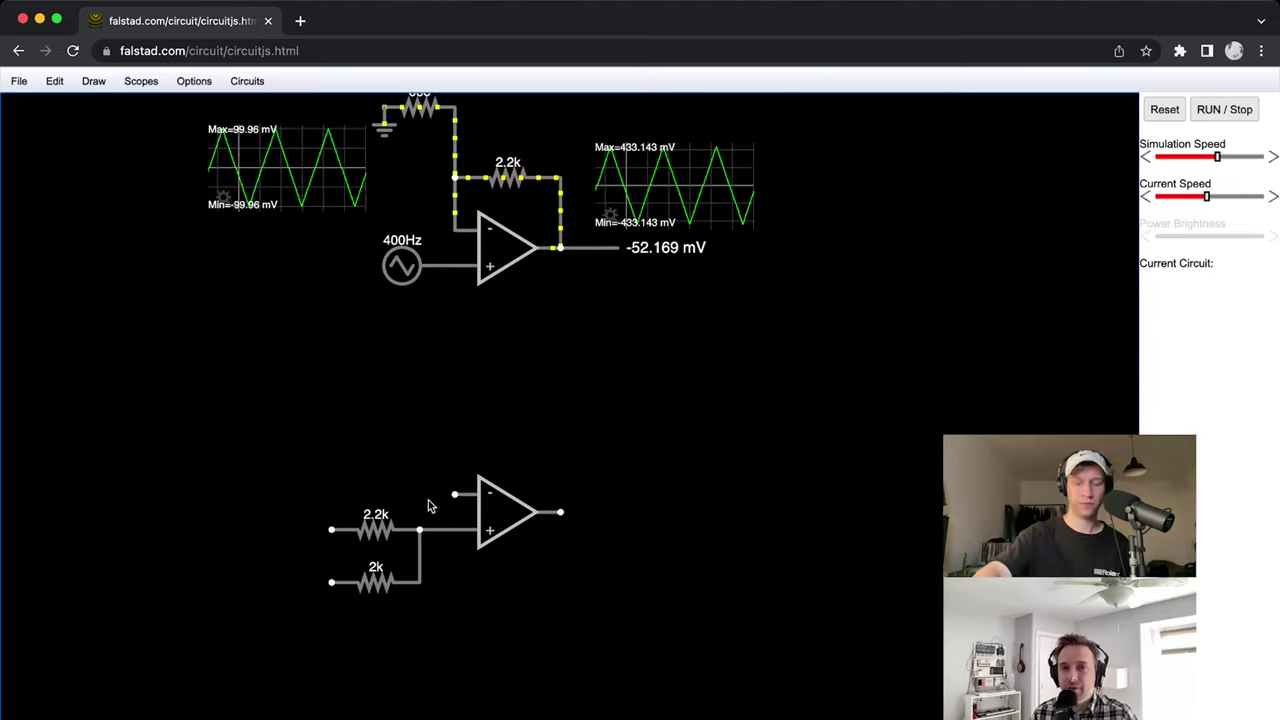
pyautogui.press('r')
pyautogui.moveTo(420, 494); pyautogui.dragTo(315, 494)
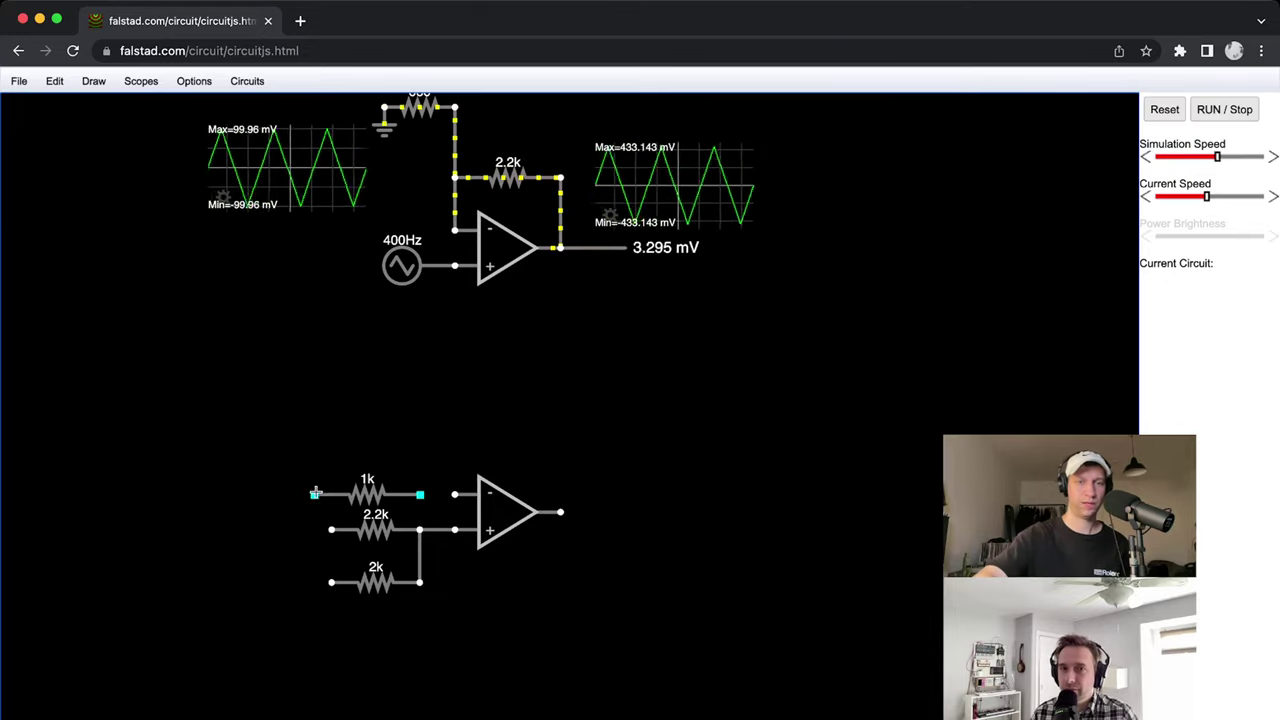
pyautogui.doubleClick(380, 498)
pyautogui.click(620, 395)
pyautogui.press('BackSpace')
pyautogui.press('BackSpace')
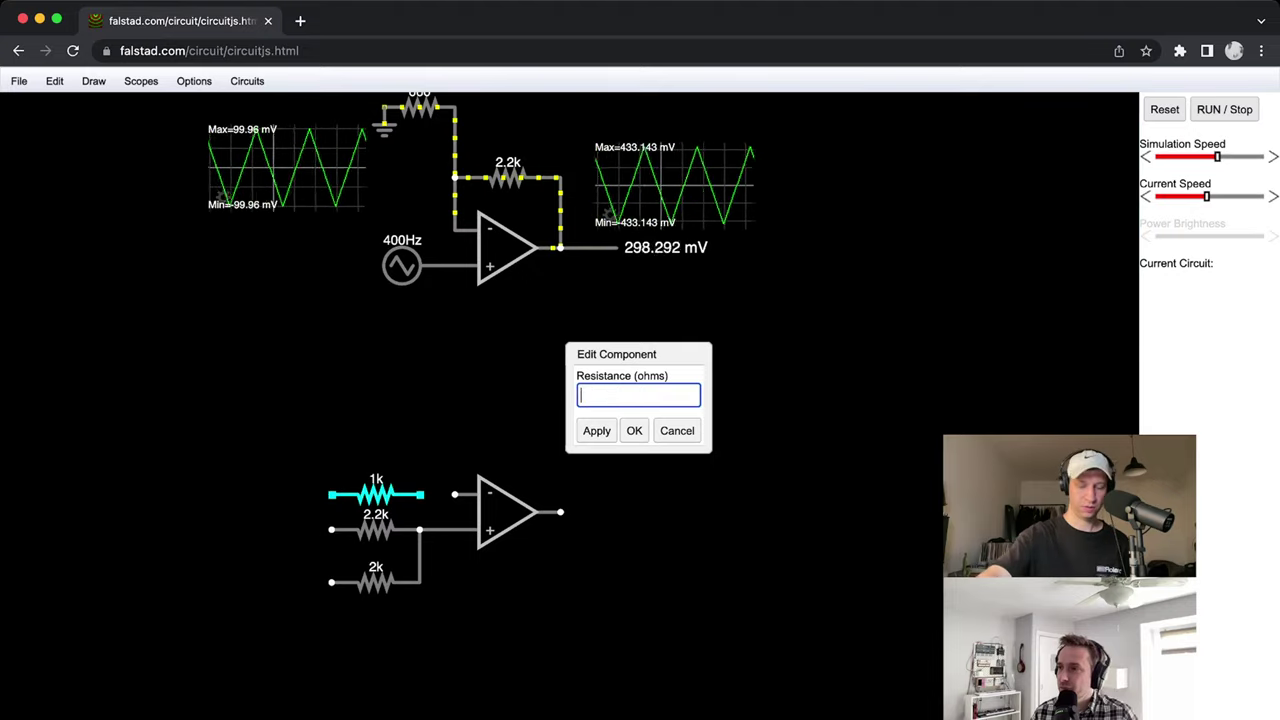
pyautogui.write('5')
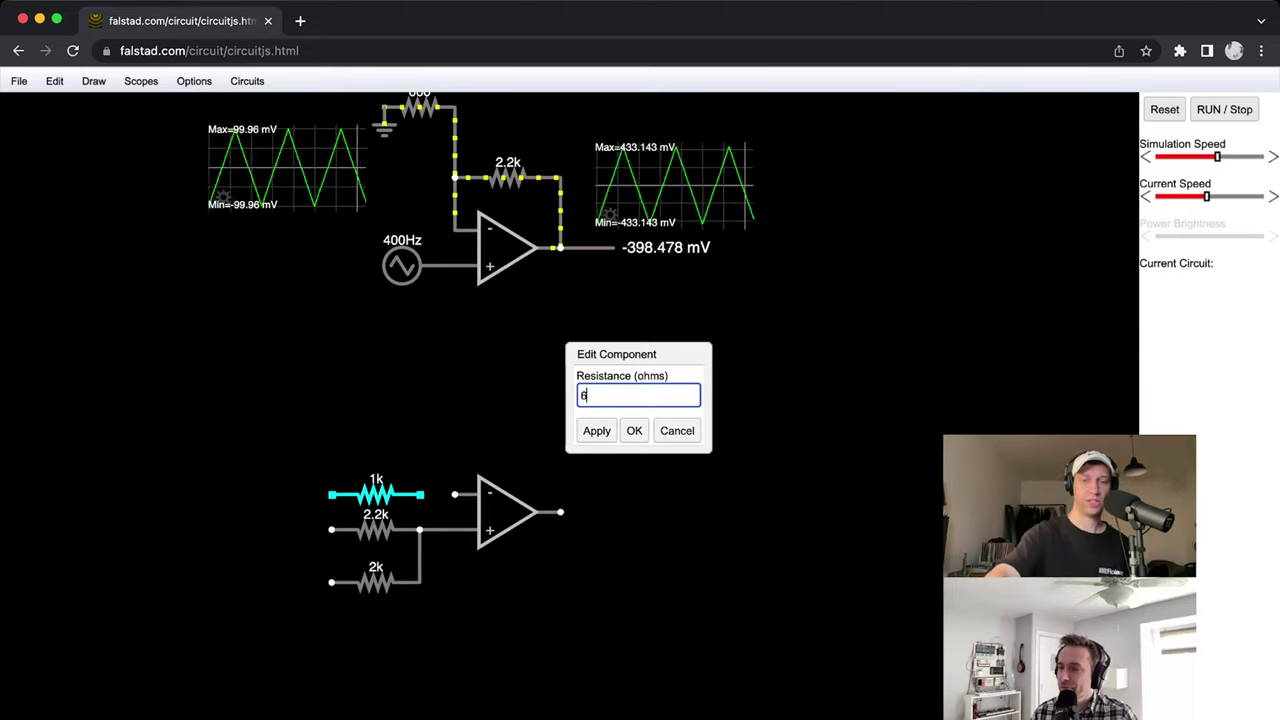
pyautogui.press('Return')
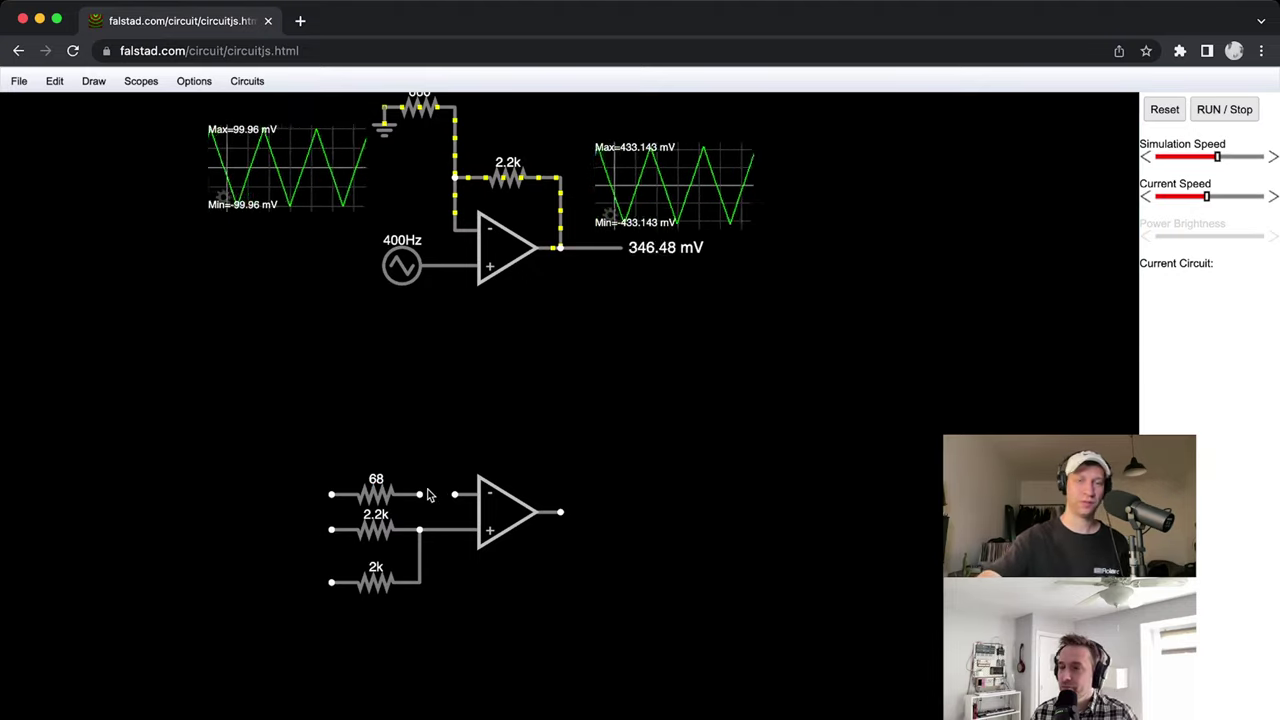
pyautogui.moveTo(455, 494); pyautogui.dragTo(420, 494)
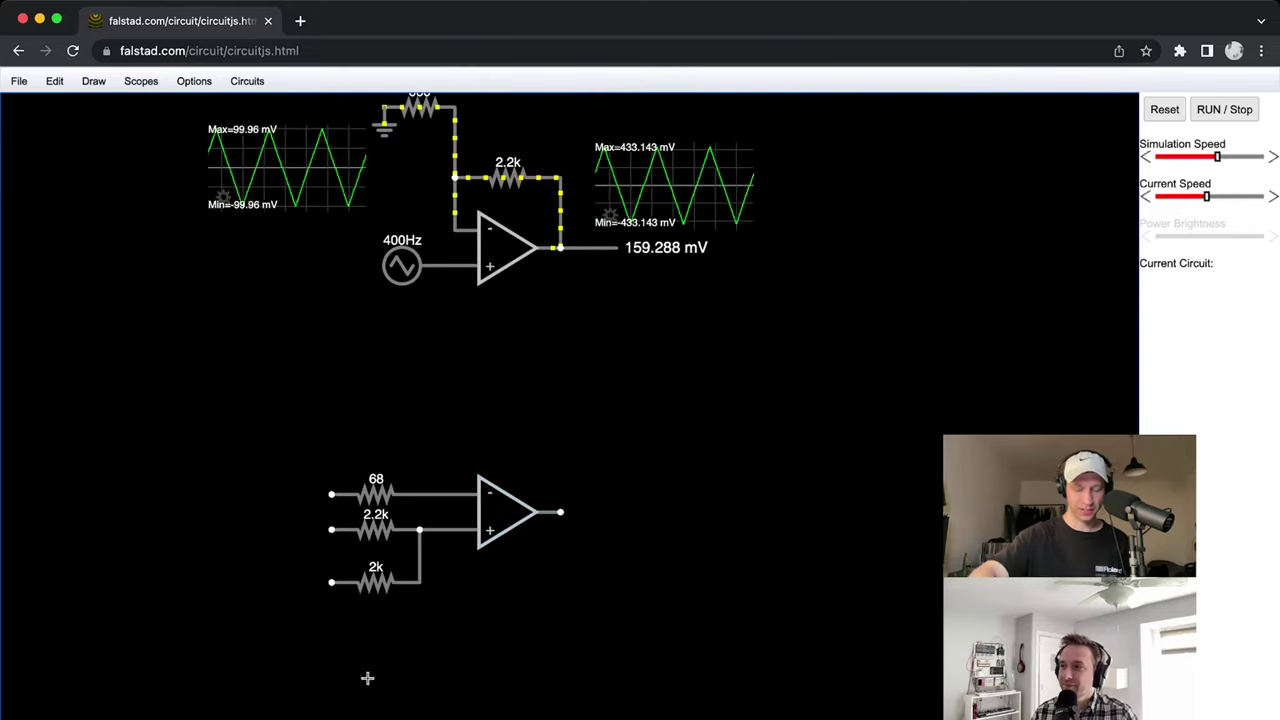
# Switch to the tablet schematic and trace in red the ground-side connections of R8, the Reverb RTN sleeve and R9.
pyautogui.moveTo(262, 435); pyautogui.dragTo(290, 679)
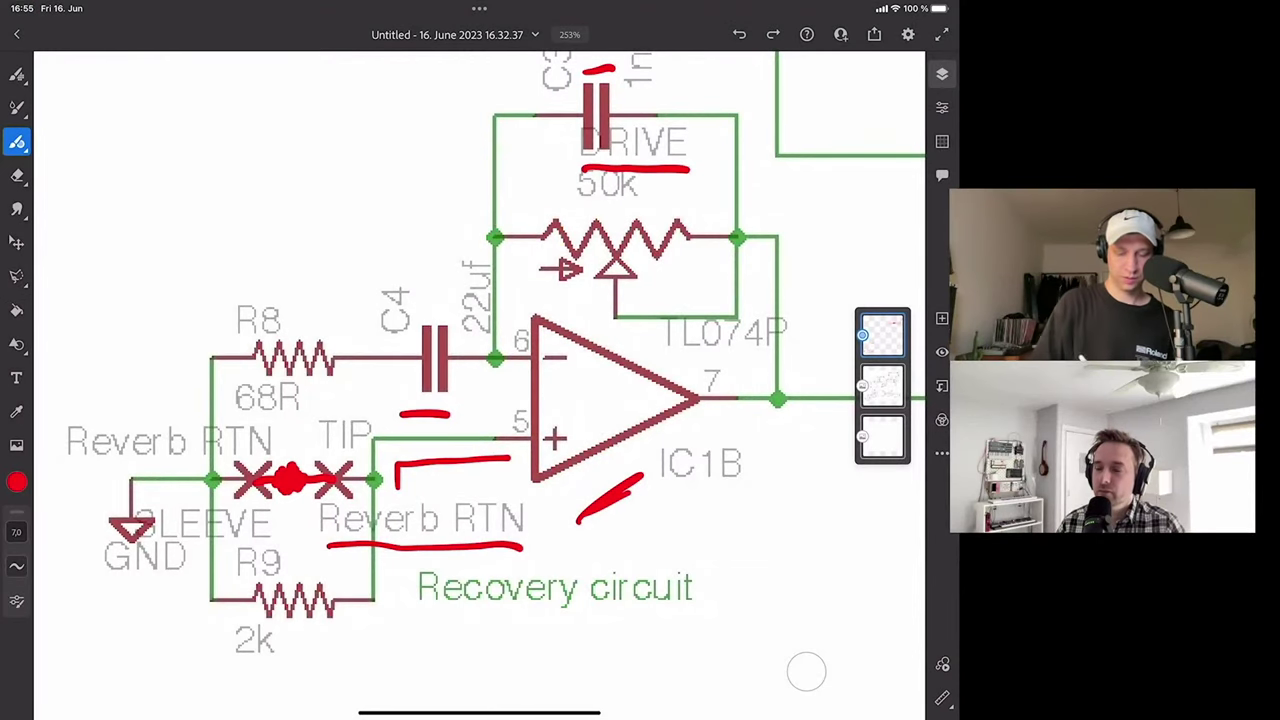
pyautogui.moveTo(258, 354)
pyautogui.mouseDown()
pyautogui.moveTo(214, 360)
pyautogui.moveTo(210, 425)
pyautogui.mouseUp()
pyautogui.moveTo(186, 484); pyautogui.dragTo(242, 484)
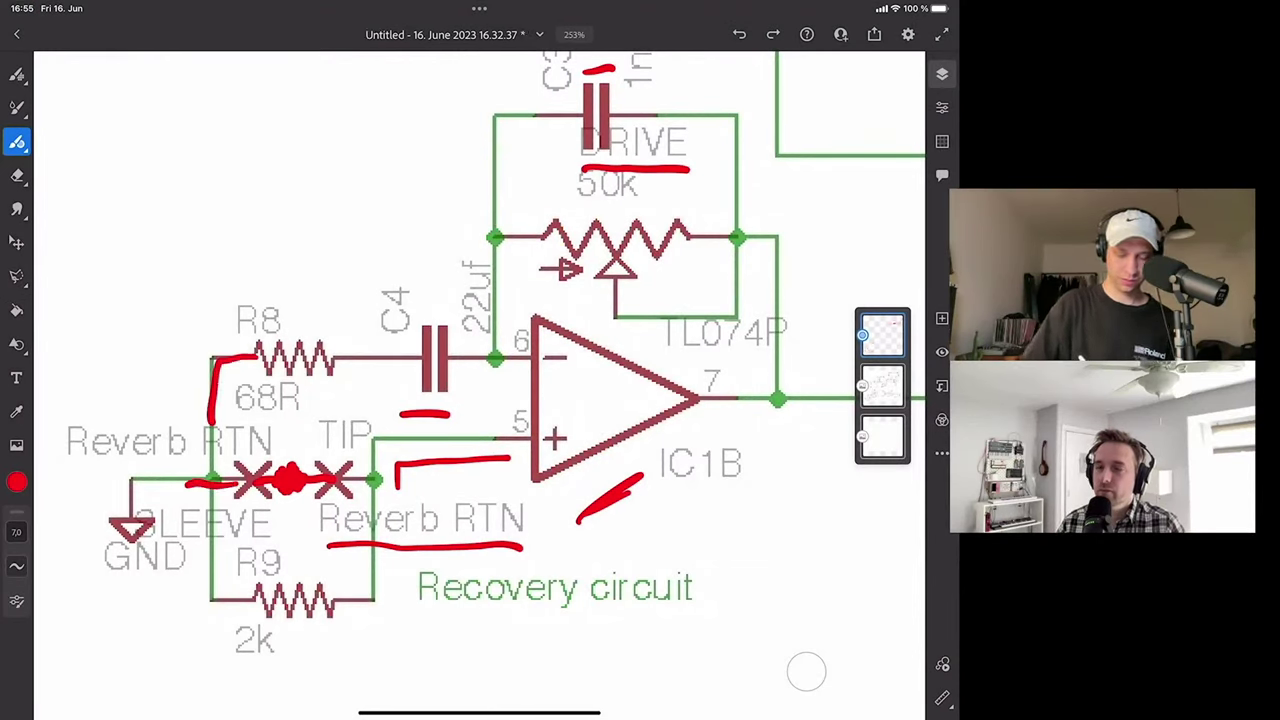
pyautogui.moveTo(250, 600); pyautogui.dragTo(212, 510)
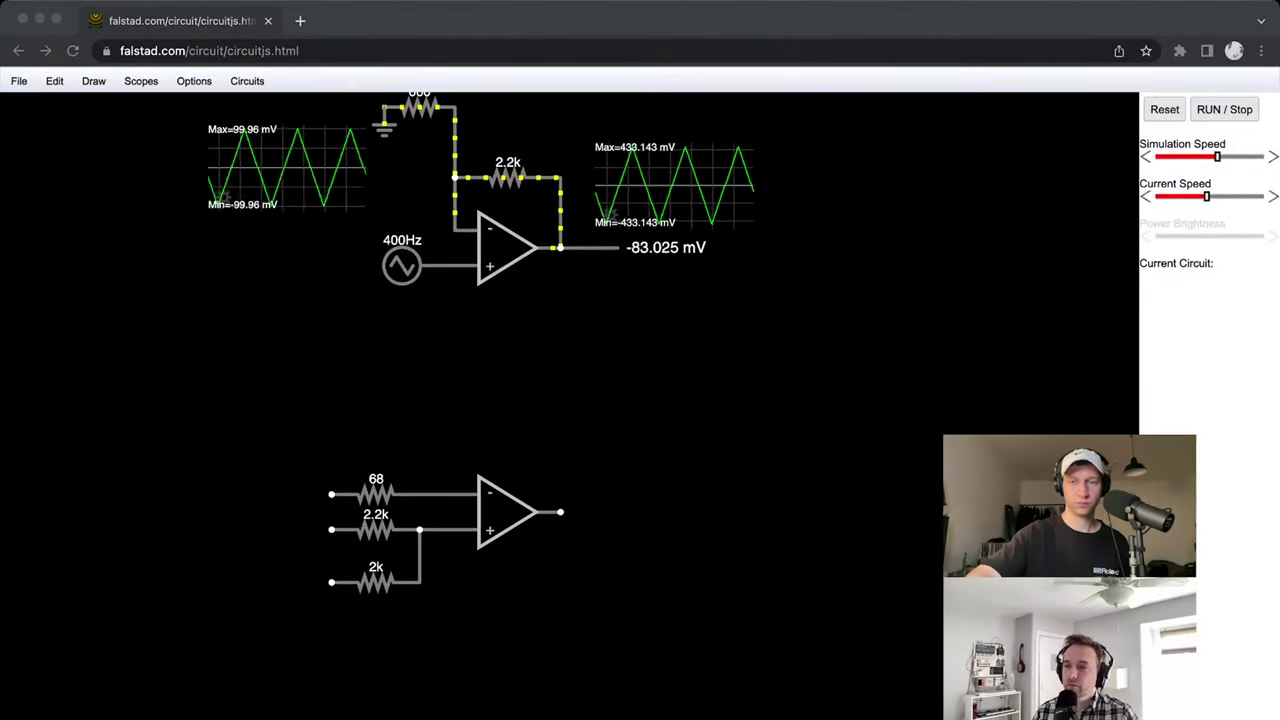
# Switch back to the circuit simulator, place a ground beside the three lower resistors and wire their free ends to it.
pyautogui.click(449, 473)
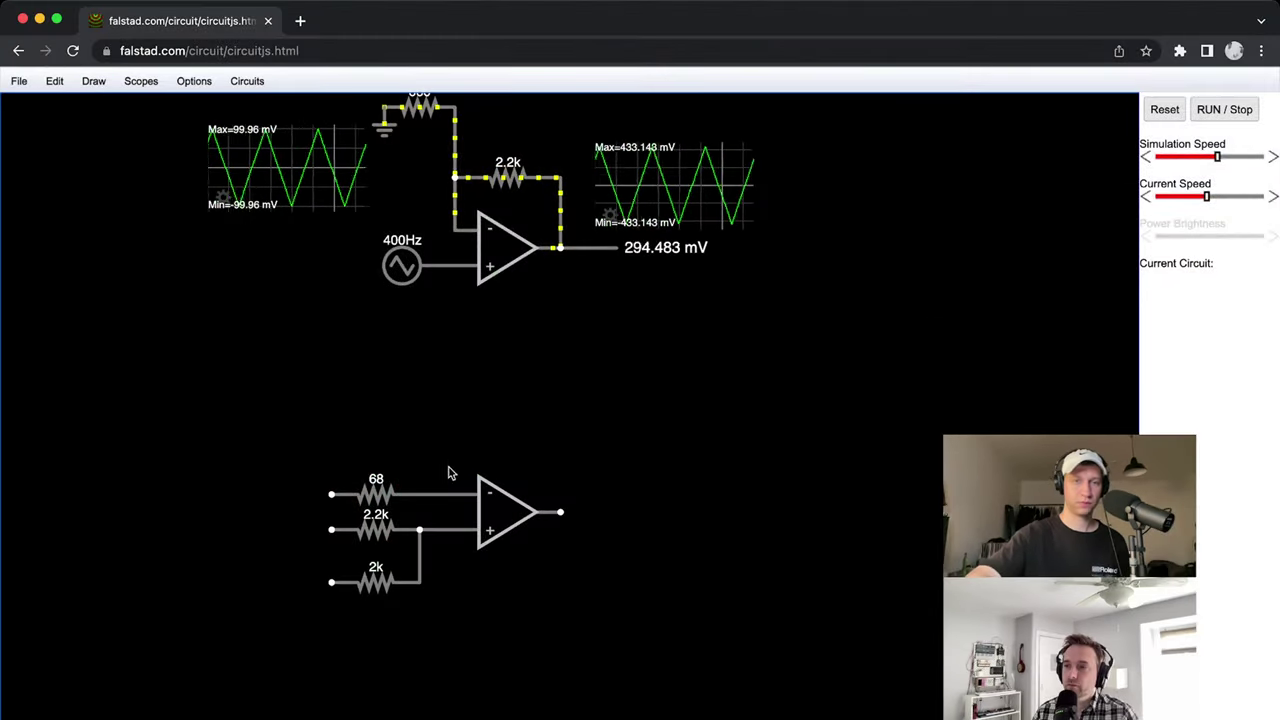
pyautogui.press('g')
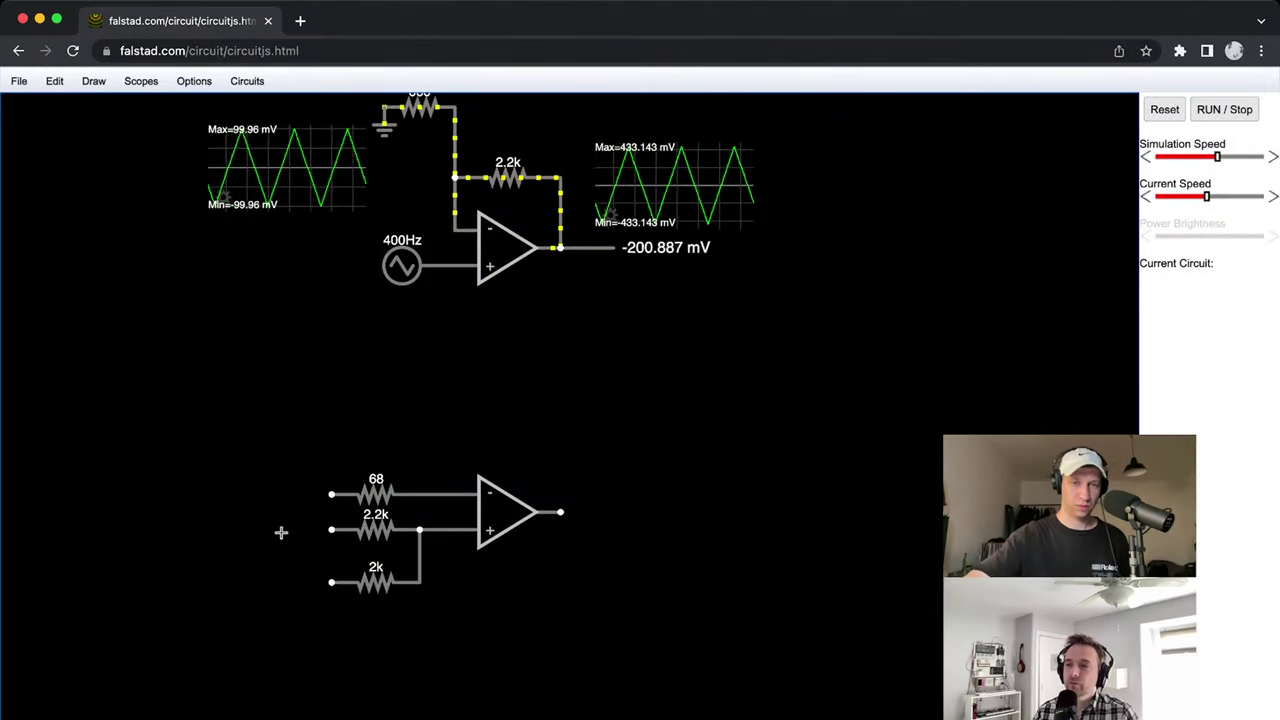
pyautogui.moveTo(279, 530); pyautogui.dragTo(331, 581)
pyautogui.press('w')
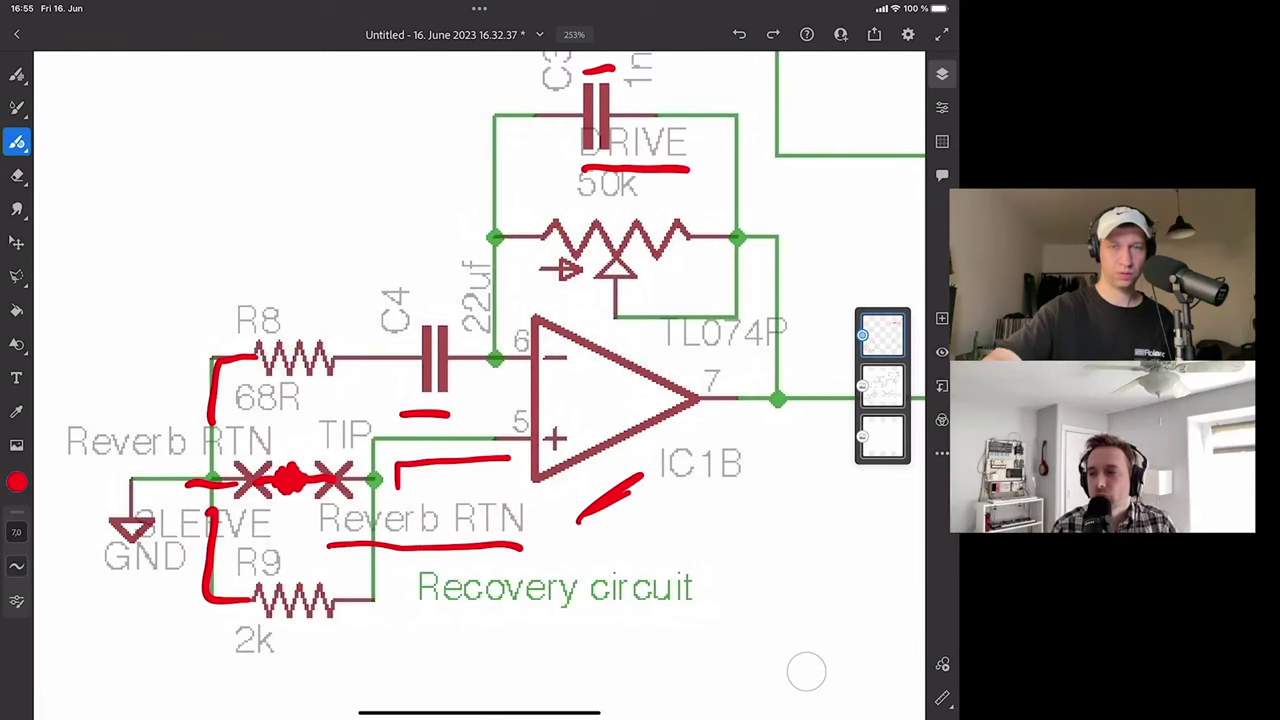
# Switch to the tablet schematic and mark the input-side and output-side wires of IC1B's feedback loop with short red strokes.
pyautogui.hscroll(3, 480, 380)
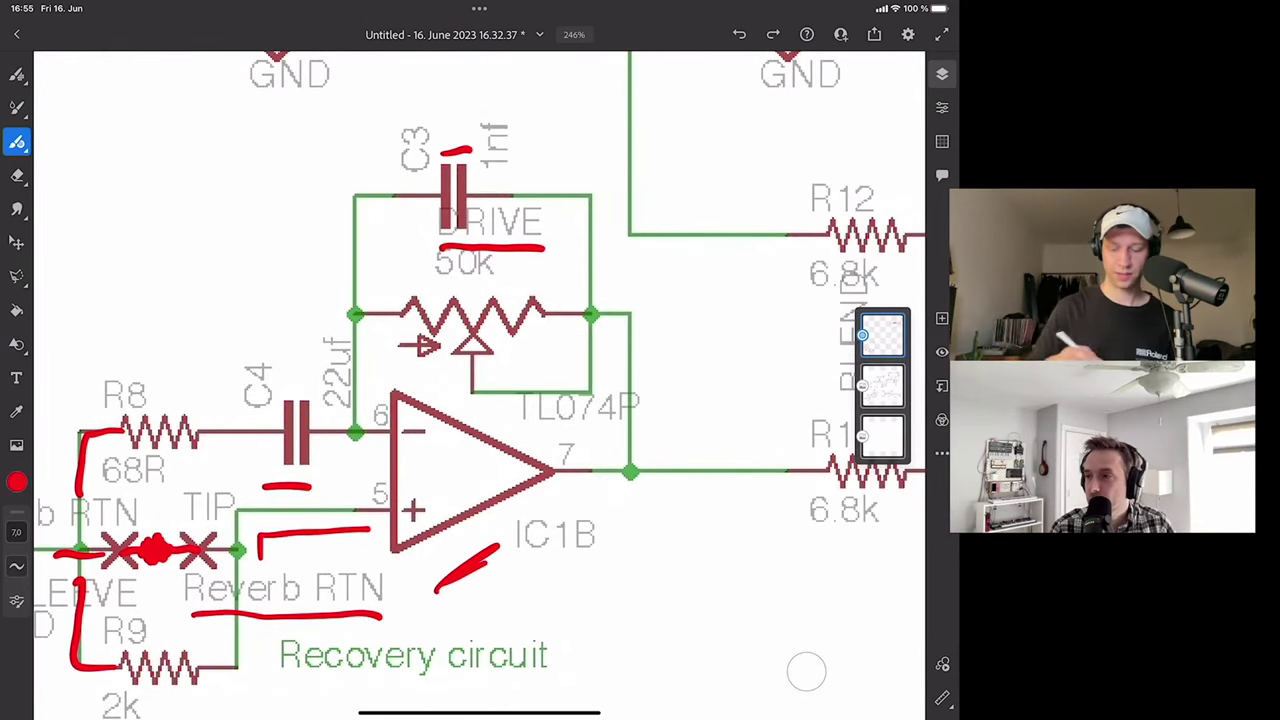
pyautogui.moveTo(332, 354); pyautogui.dragTo(366, 336)
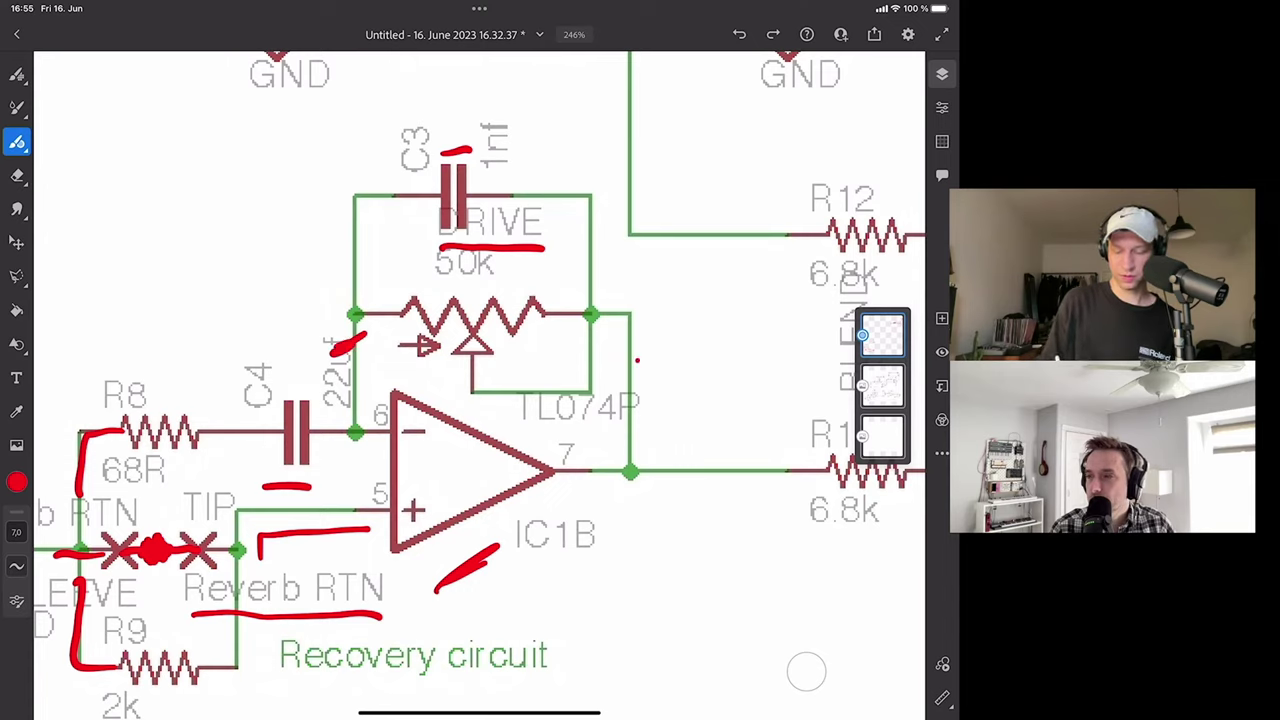
pyautogui.moveTo(616, 366); pyautogui.dragTo(651, 351)
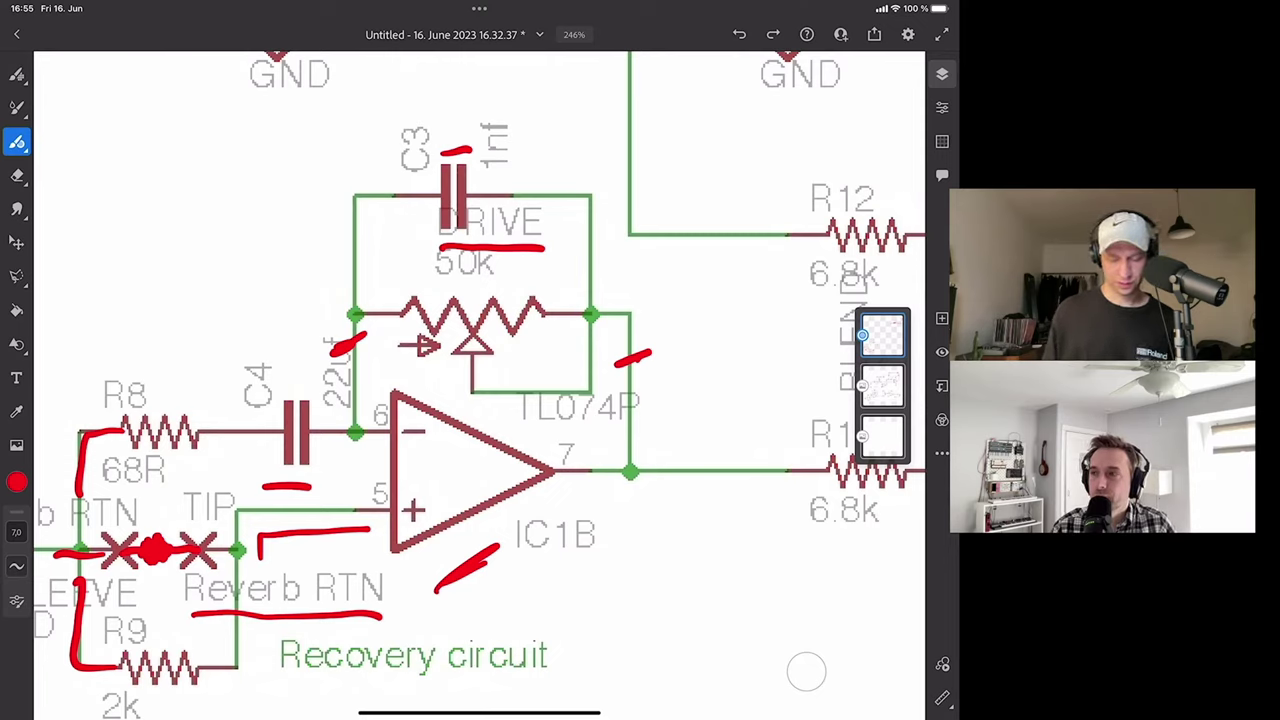
# Circle the 50k DRIVE potentiometer in the recovery circuit in red.
pyautogui.scroll(-5, 522, 302)
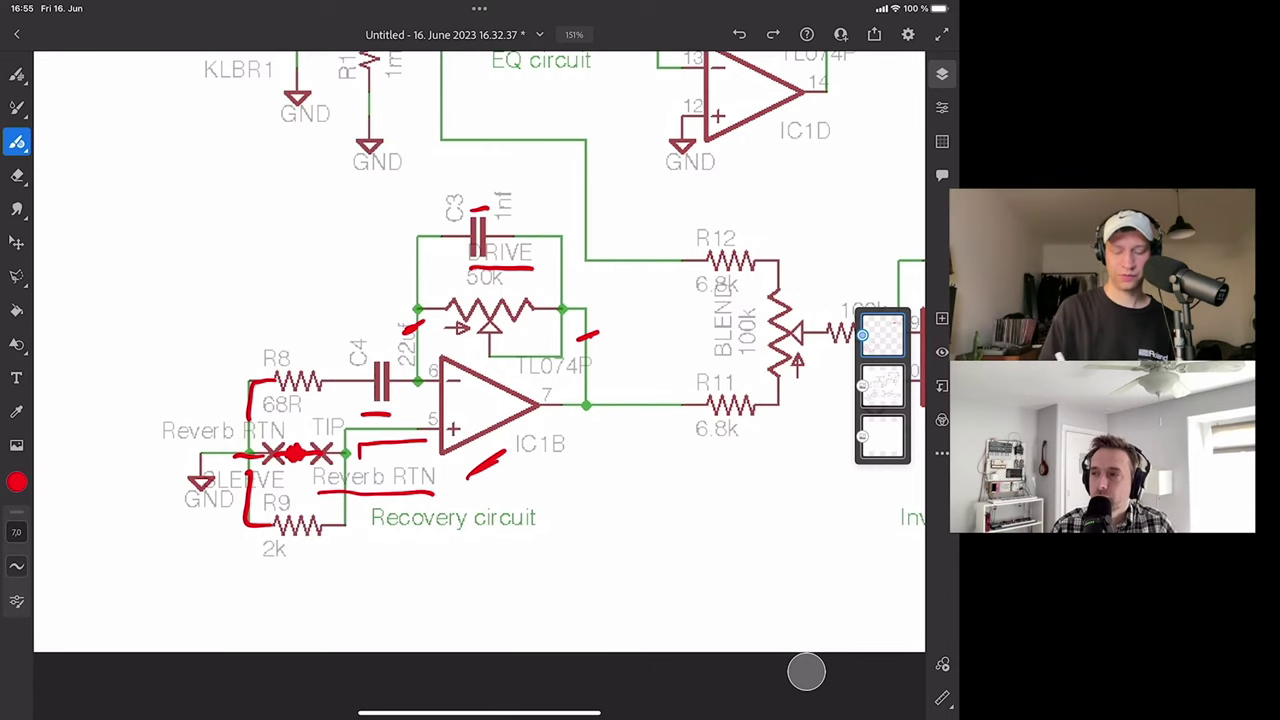
pyautogui.hscroll(2, 480, 350)
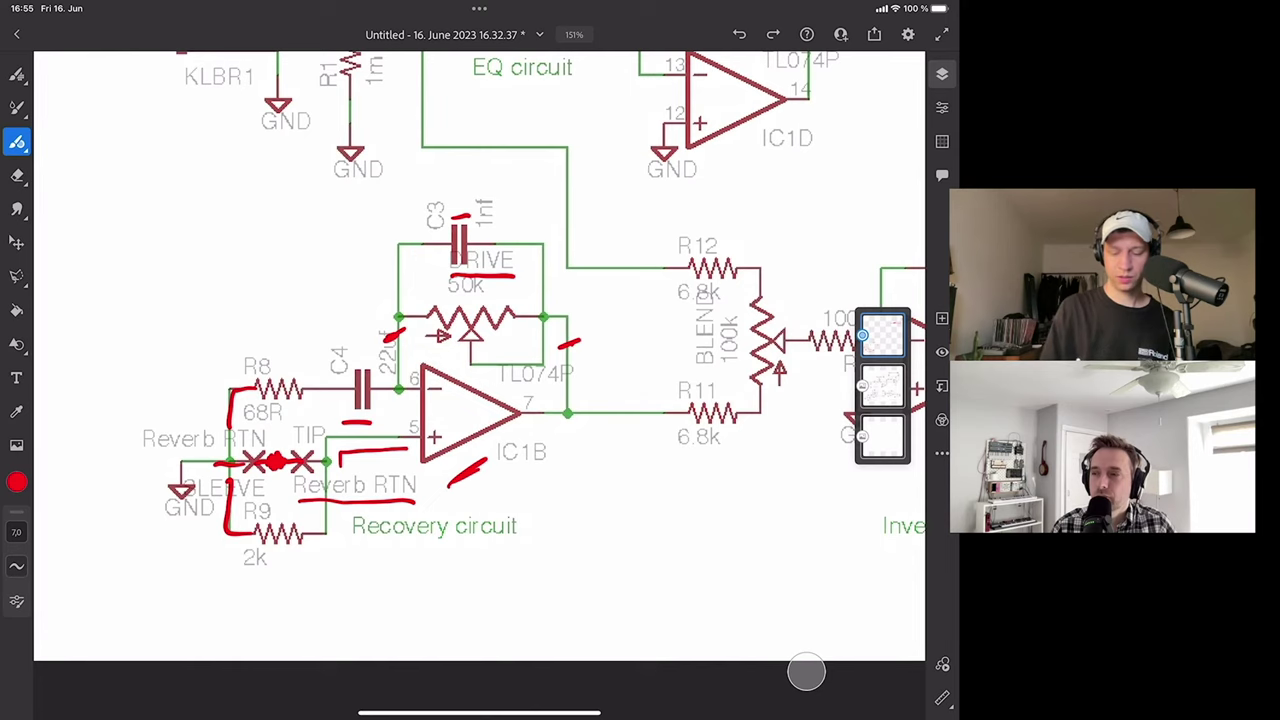
pyautogui.moveTo(425, 300)
pyautogui.mouseDown()
pyautogui.moveTo(466, 380)
pyautogui.moveTo(544, 362)
pyautogui.moveTo(460, 297)
pyautogui.mouseUp()
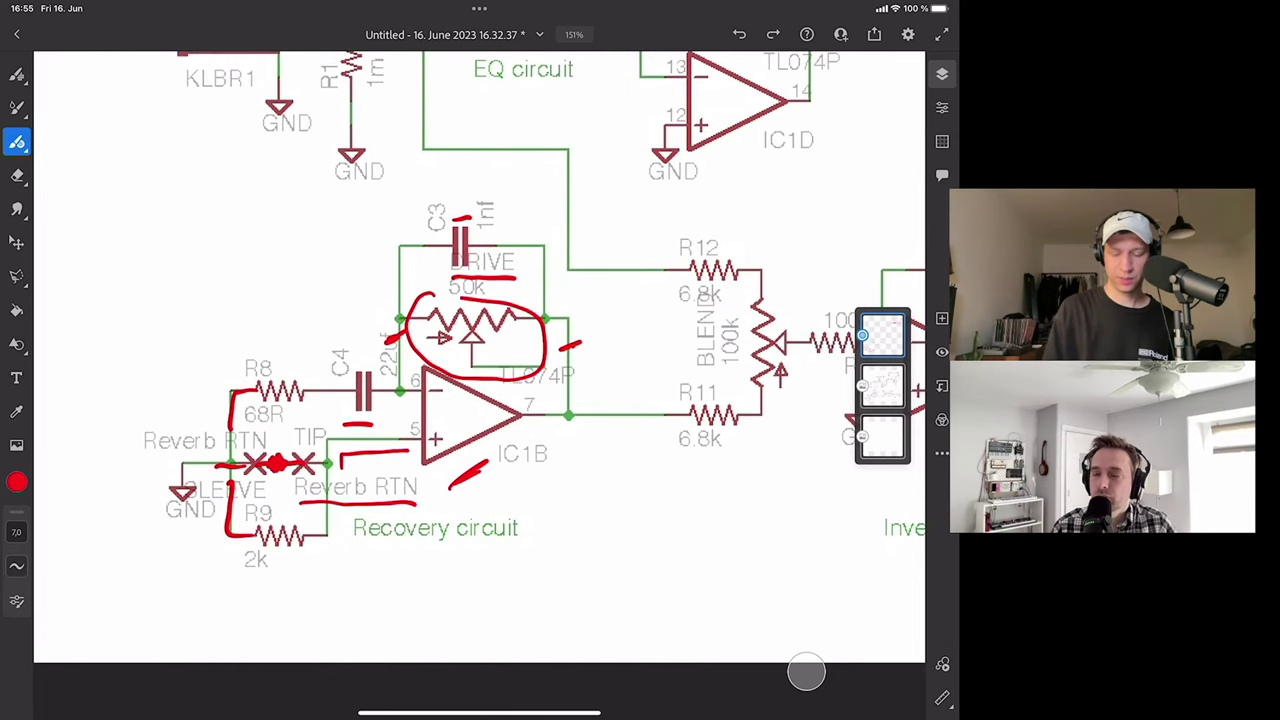
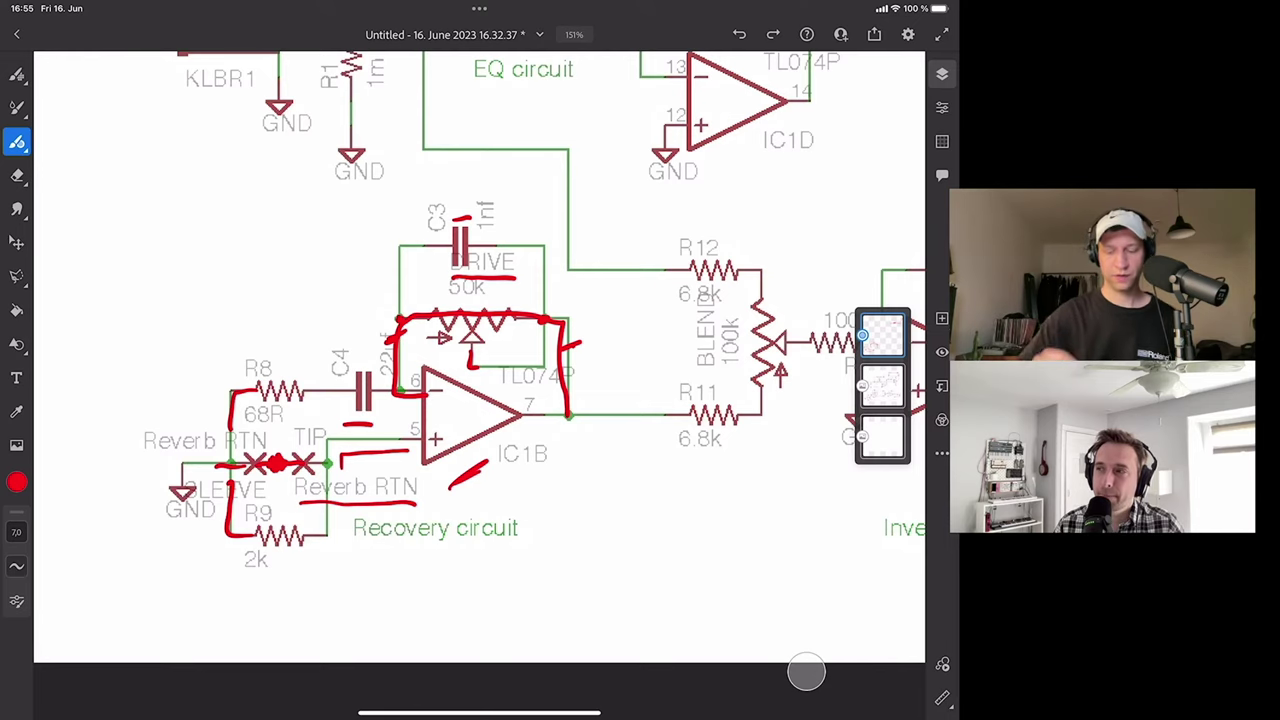
# Undo the latest red strokes on the recovery circuit's feedback section.
pyautogui.scroll(-3, 270, 630)
pyautogui.scroll(3, 429, 181)
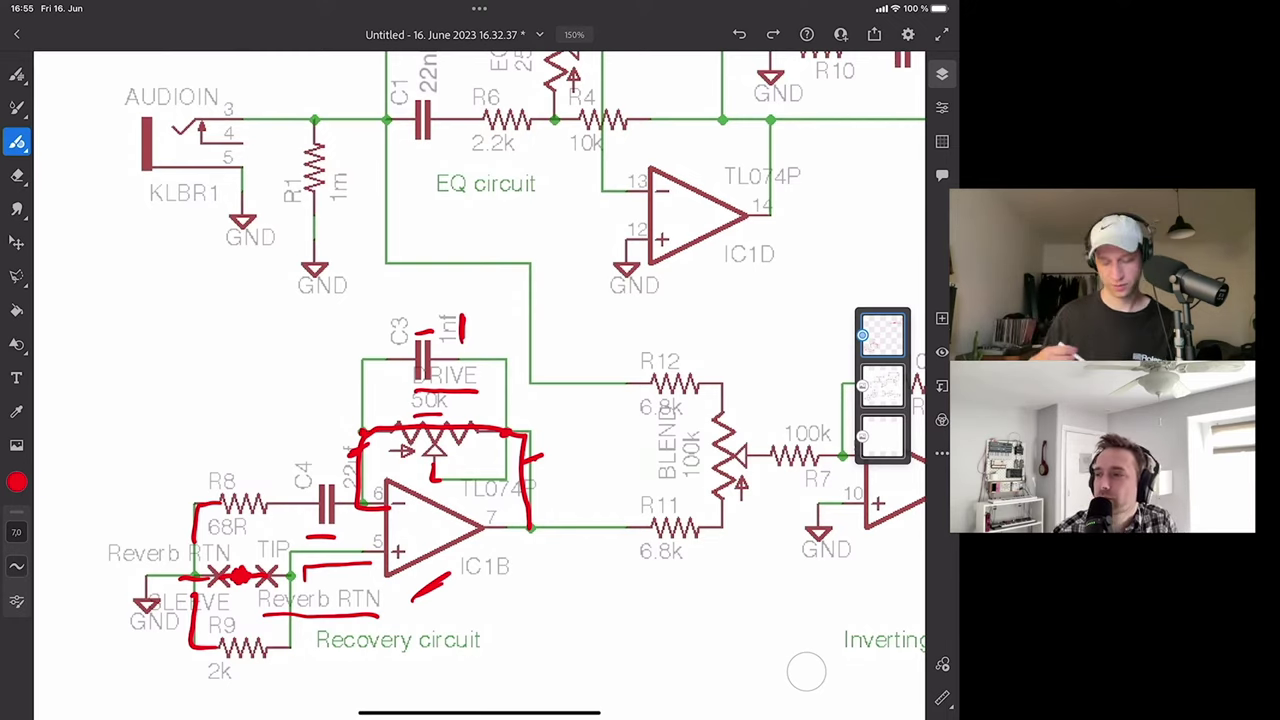
pyautogui.press('super+z')
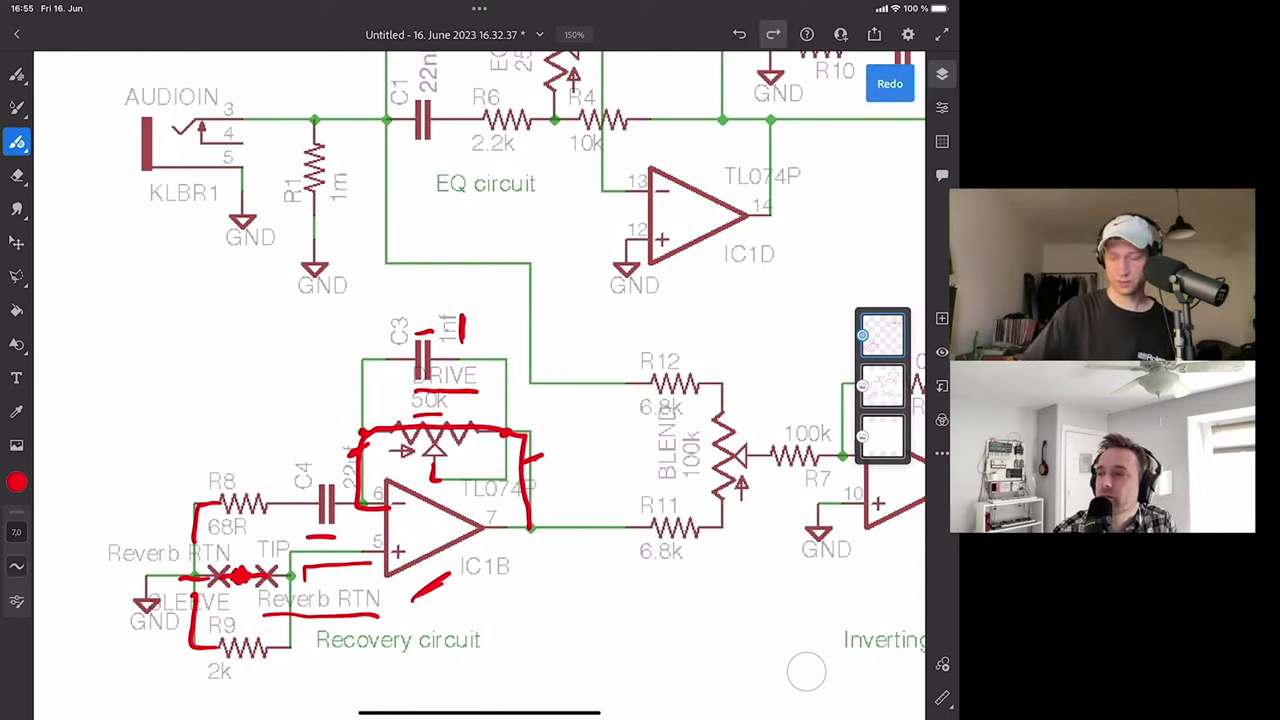
pyautogui.press('super+z')
pyautogui.press('super+z')
pyautogui.press('super+z')
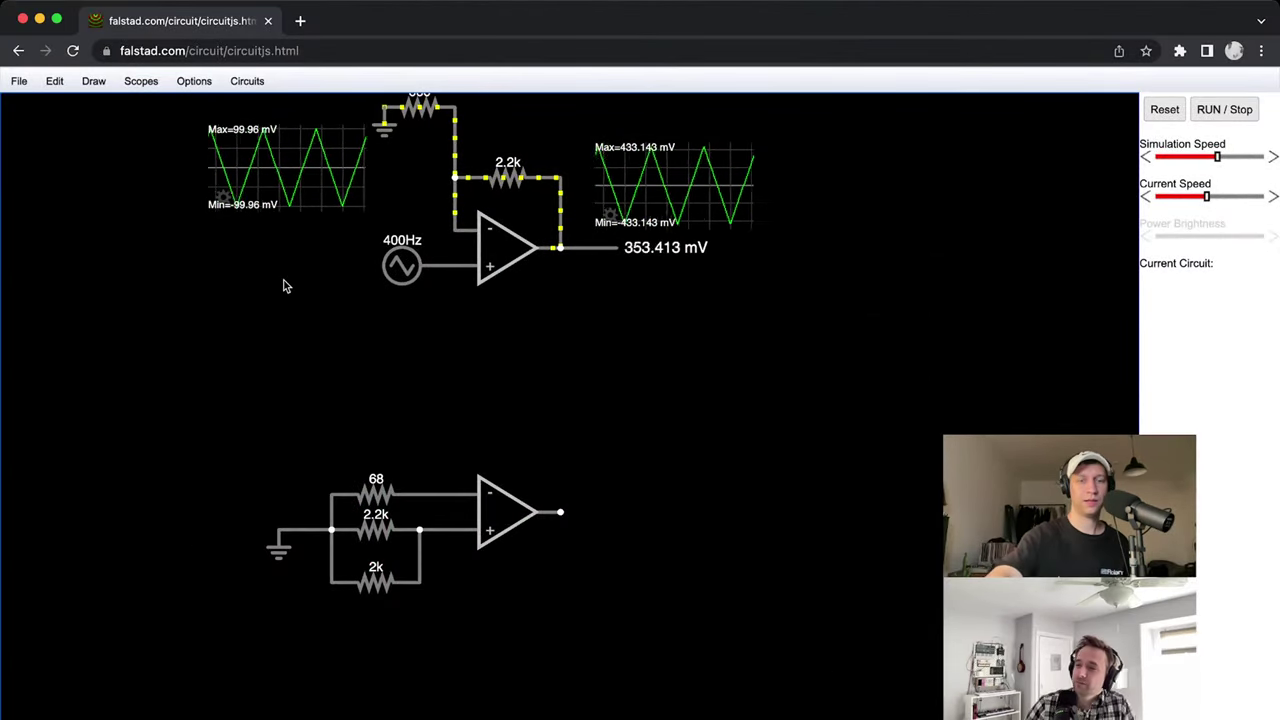
# Back in the circuit simulator, wire the lower op-amp's output to its inverting input and pull the 2.2k resistor off the ground junction.
pyautogui.moveTo(455, 495); pyautogui.dragTo(560, 511)
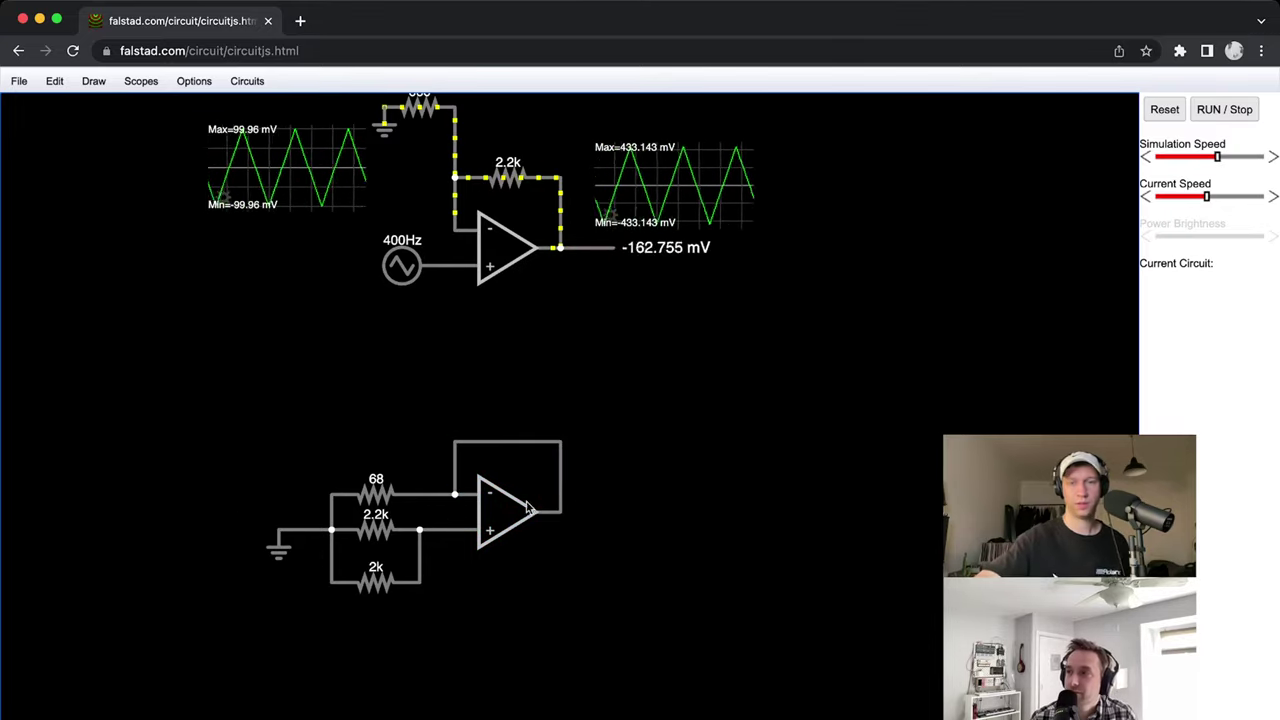
pyautogui.doubleClick(500, 500)
pyautogui.click(686, 483)
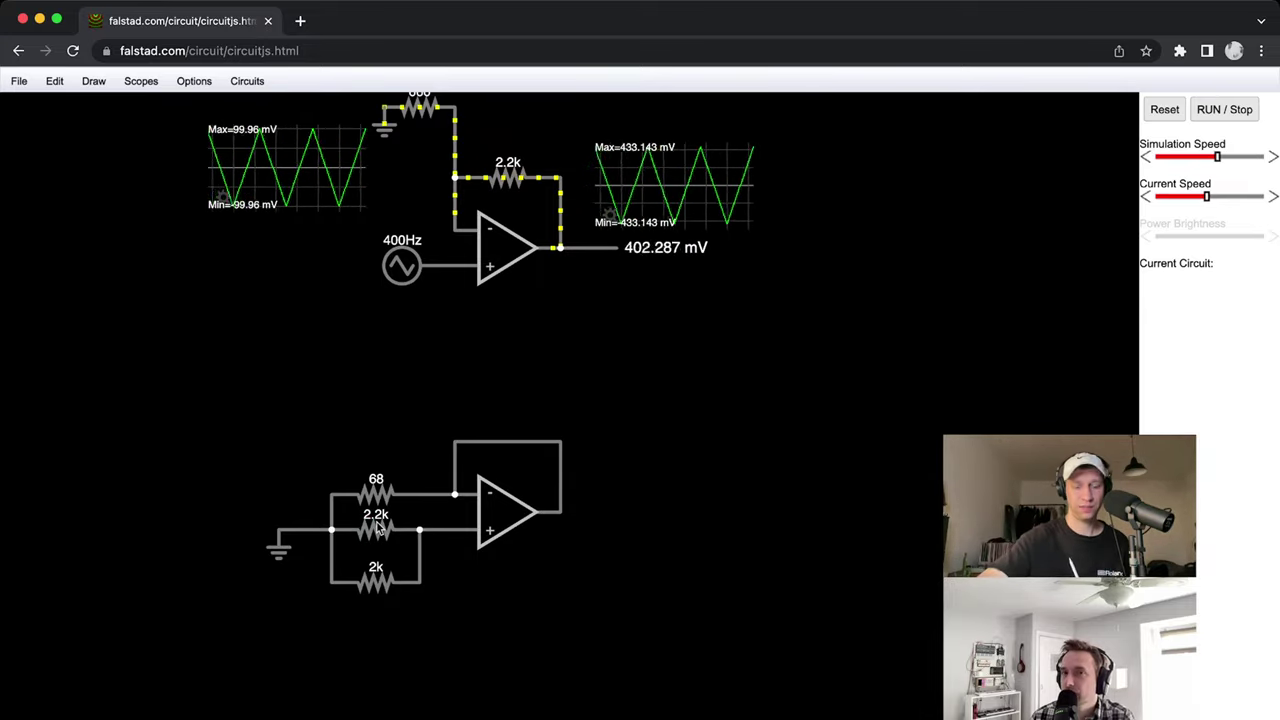
pyautogui.moveTo(383, 535); pyautogui.dragTo(437, 556)
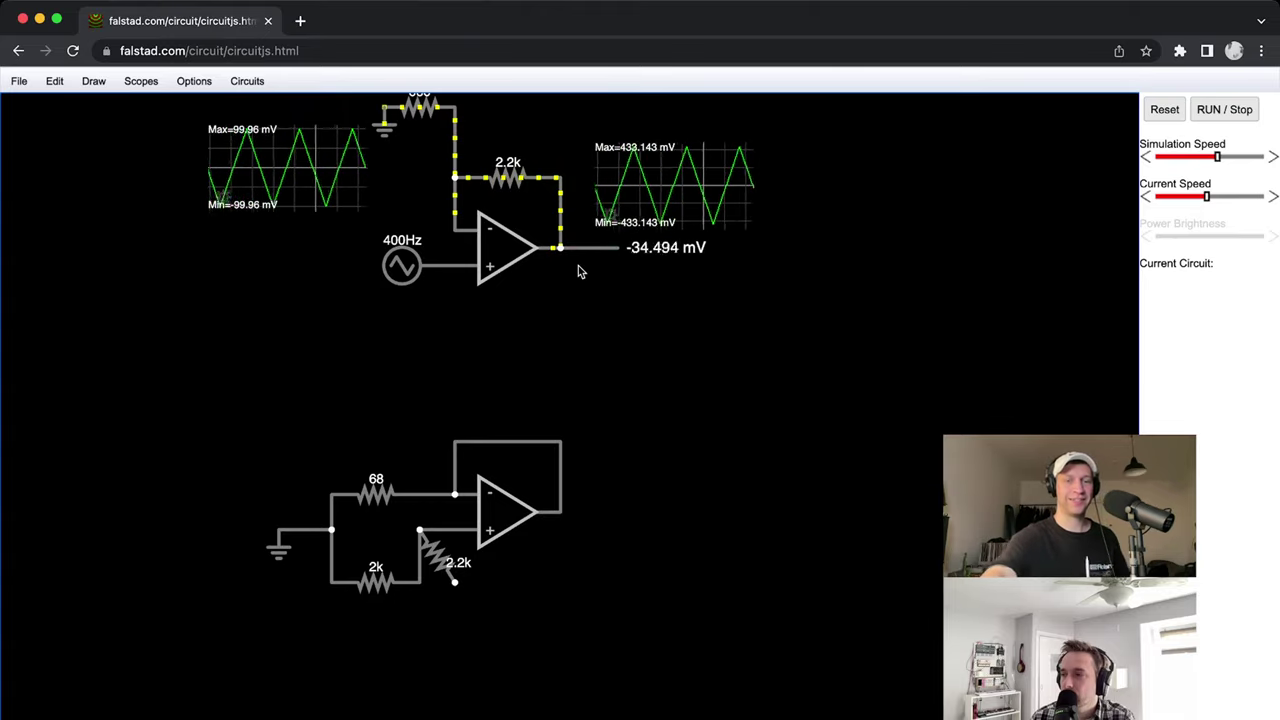
# Wire the upper op-amp's output around the lower op-amp to the free end of the slanted 2.2k resistor.
pyautogui.moveTo(560, 248); pyautogui.dragTo(454, 599)
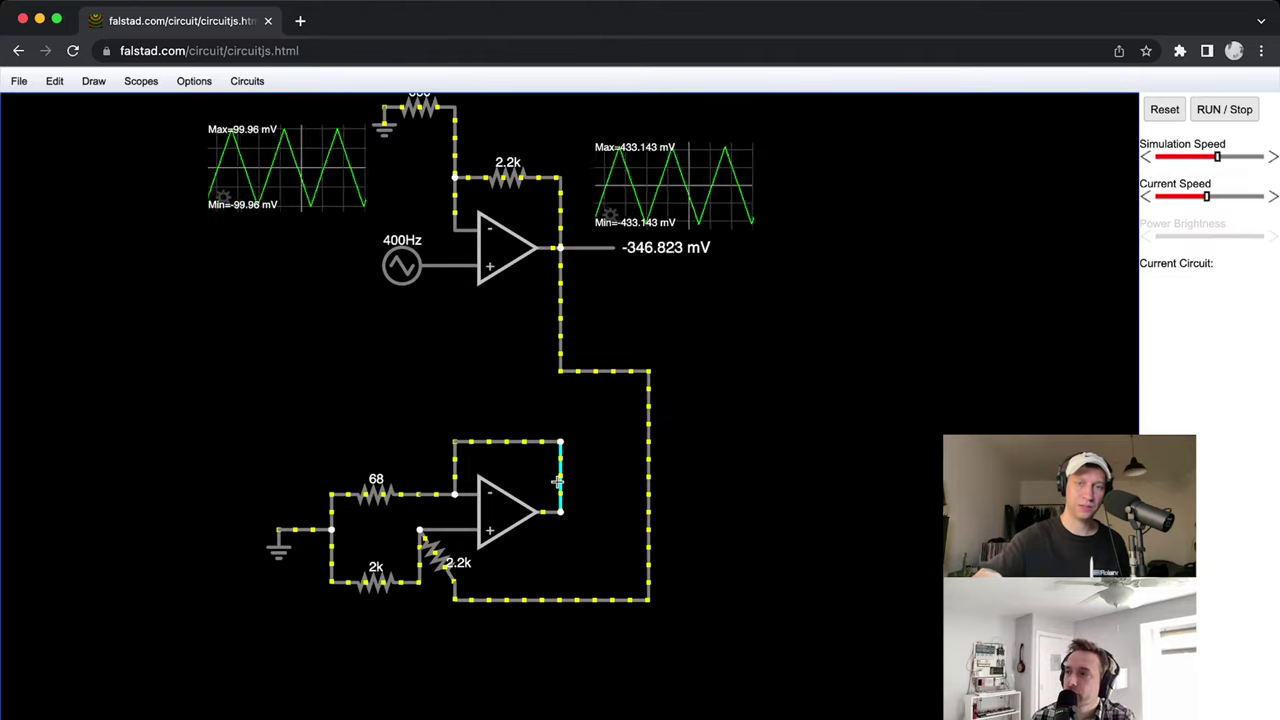
pyautogui.click(93, 81)
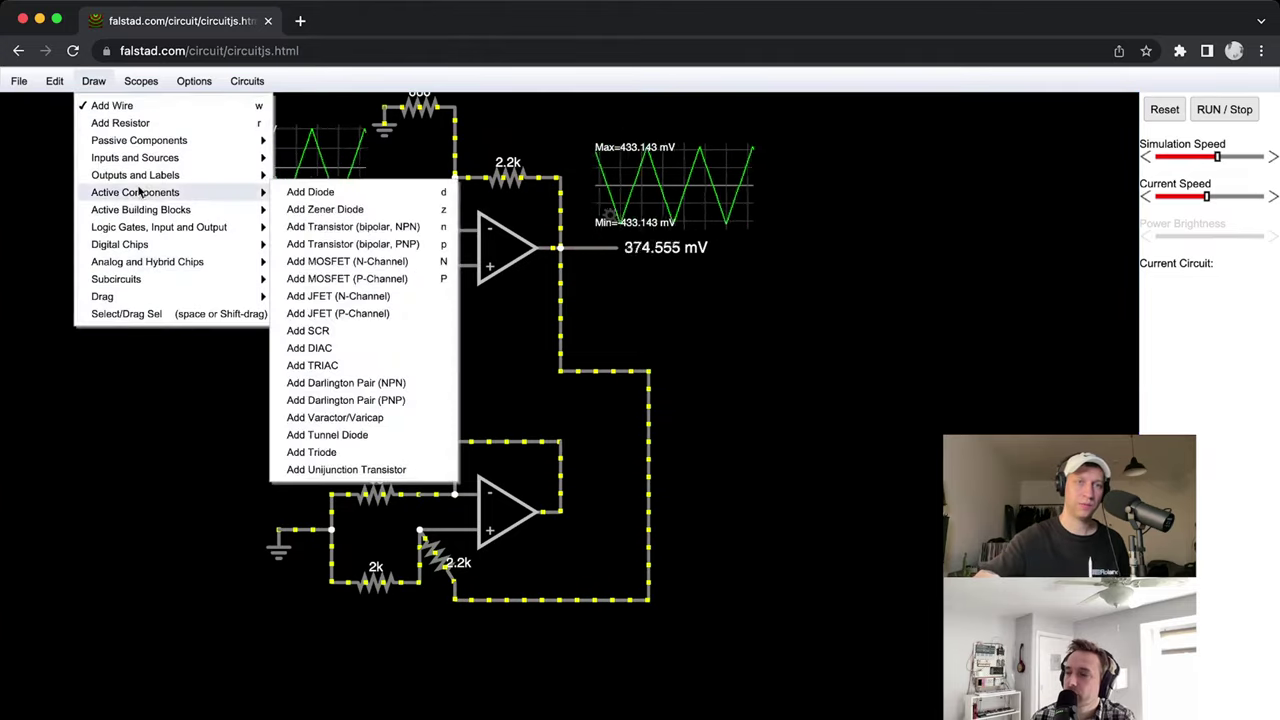
pyautogui.moveTo(137, 175)
pyautogui.click(272, 175)
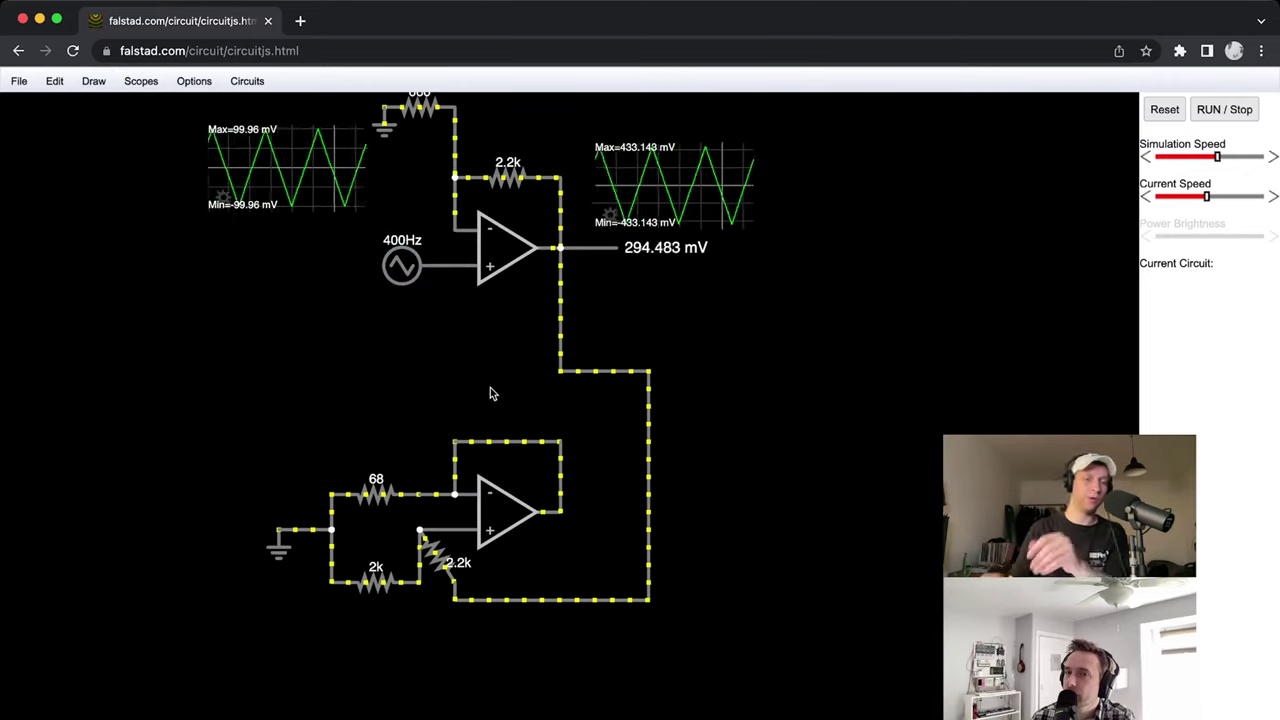
# Delete the first stage's output scope and move the whole stage down beside the second op-amp stage.
pyautogui.scroll(-5, 495, 380)
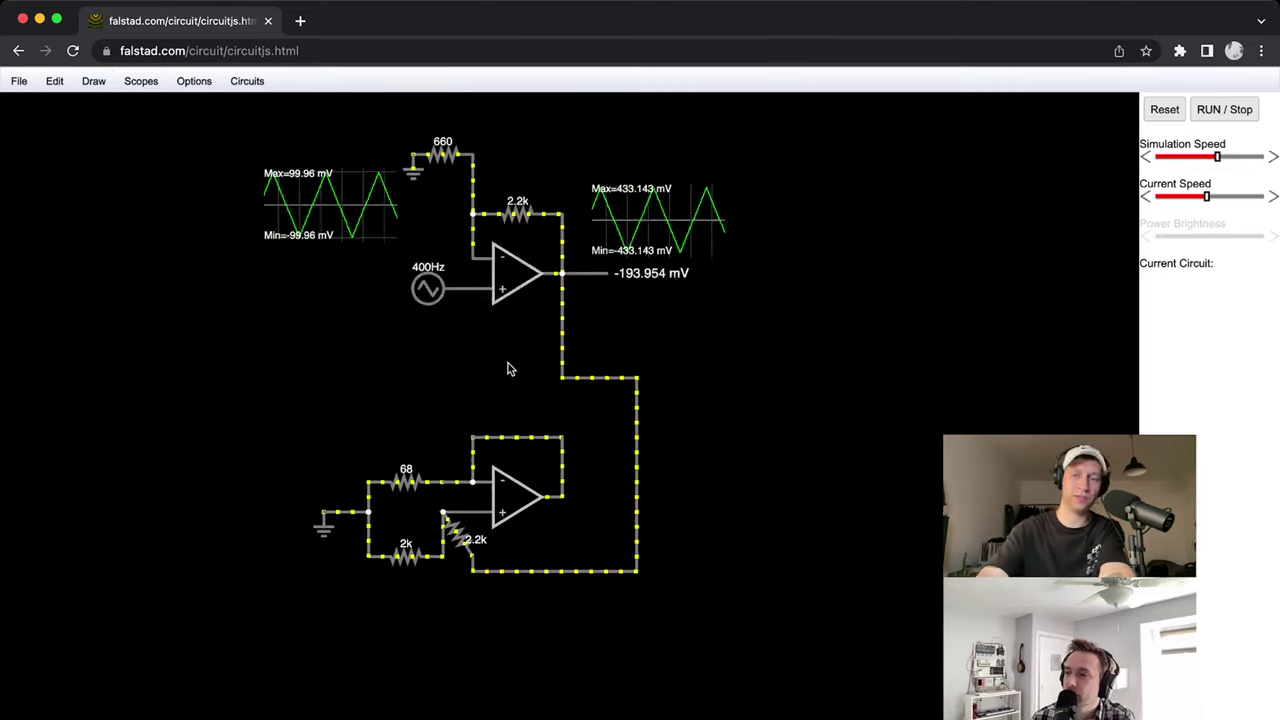
pyautogui.press('Delete')
pyautogui.moveTo(306, 188); pyautogui.dragTo(612, 318)
pyautogui.moveTo(531, 303); pyautogui.dragTo(263, 572)
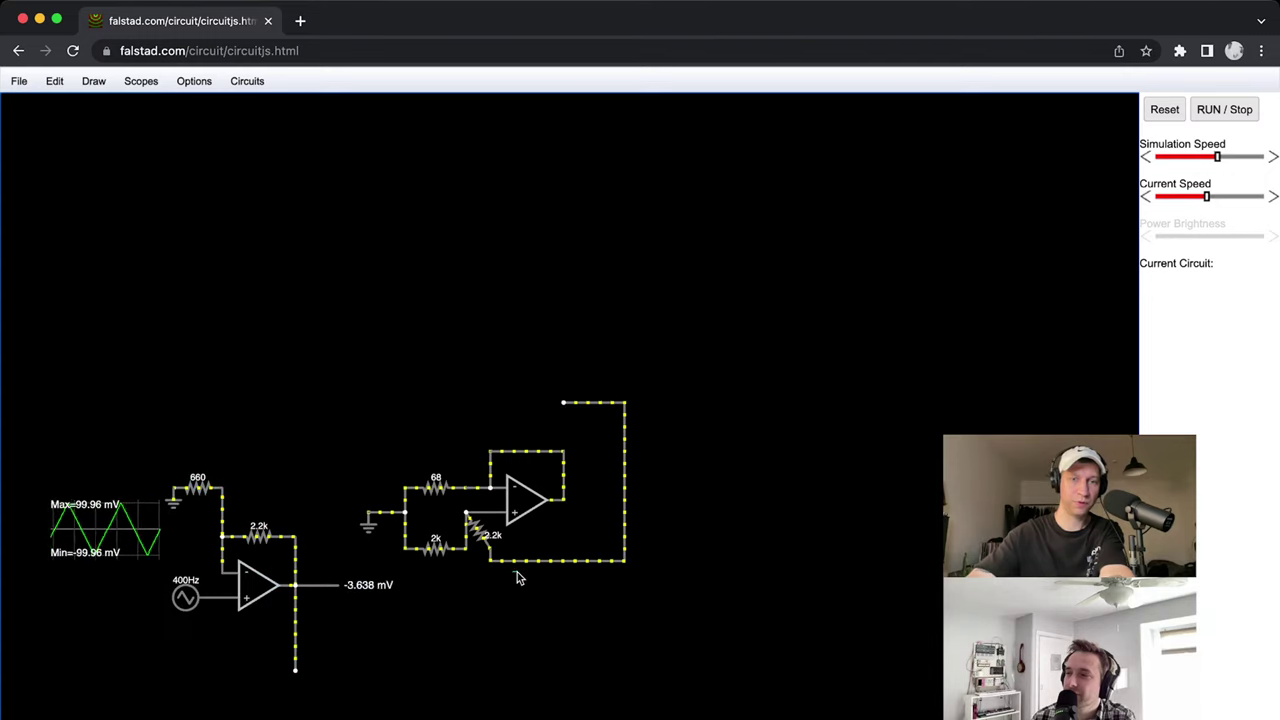
# Delete the analog output and the leftover vertical wire at the first op-amp's output.
pyautogui.moveTo(349, 666); pyautogui.dragTo(357, 571)
pyautogui.press('Delete')
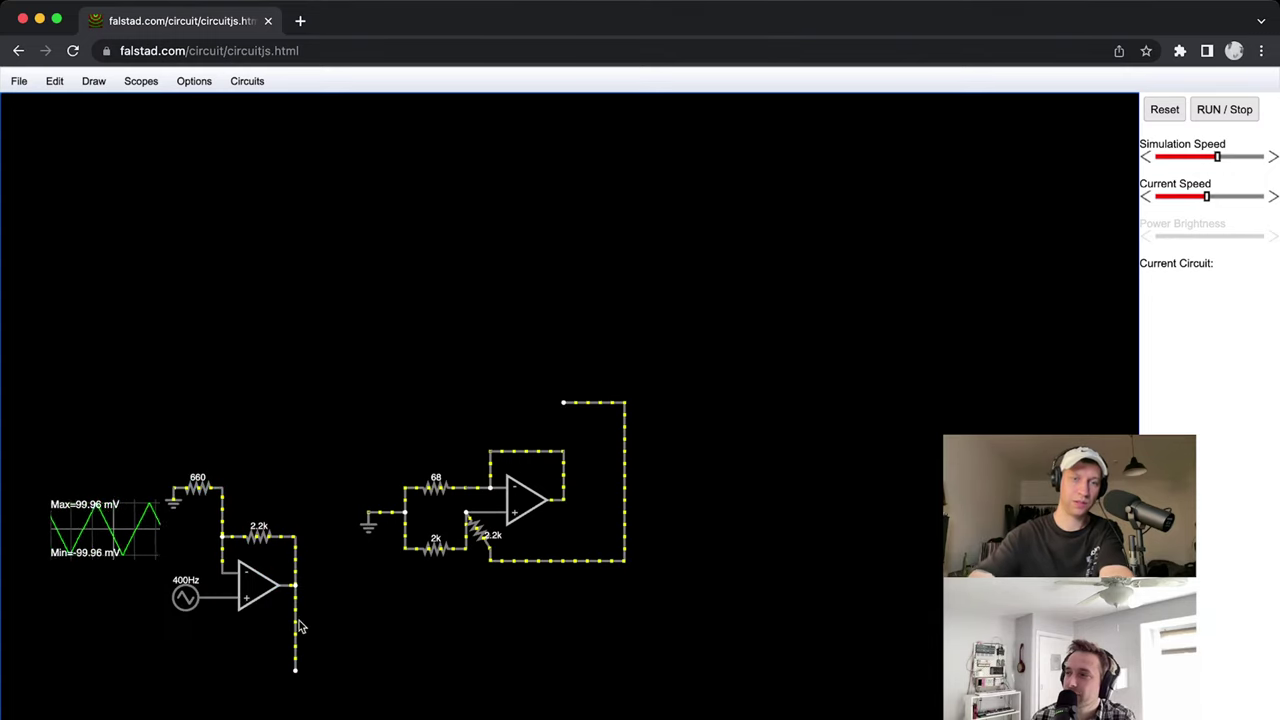
pyautogui.press('Delete')
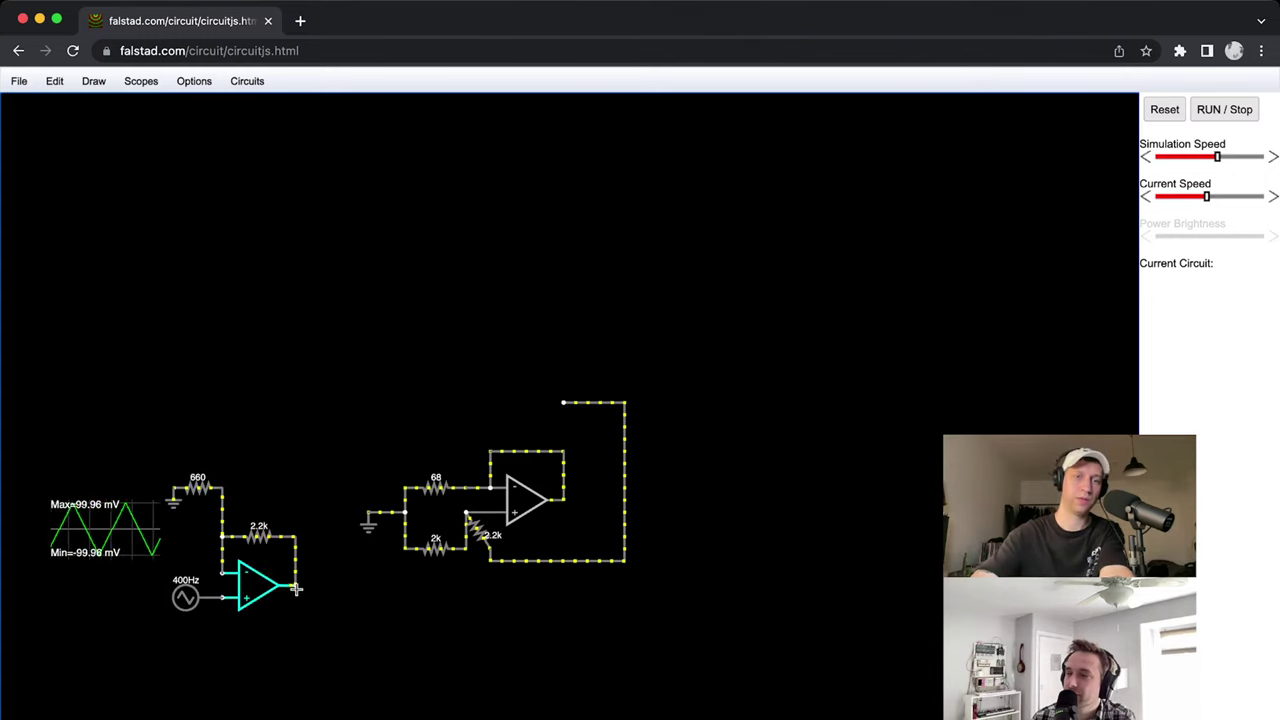
# Run a straight wire from the first op-amp's output to the second stage's 2.2k resistor and delete the old wire loop.
pyautogui.moveTo(296, 585); pyautogui.dragTo(490, 585)
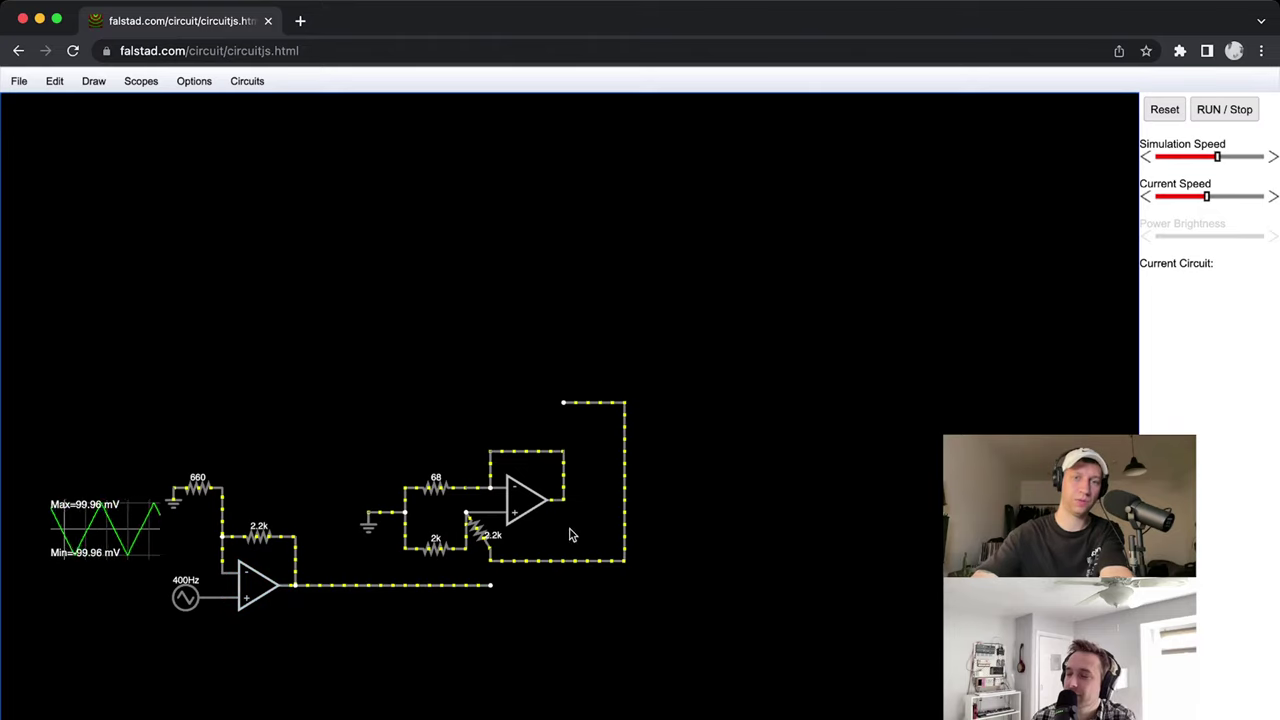
pyautogui.moveTo(672, 643); pyautogui.dragTo(609, 363)
pyautogui.press('Delete')
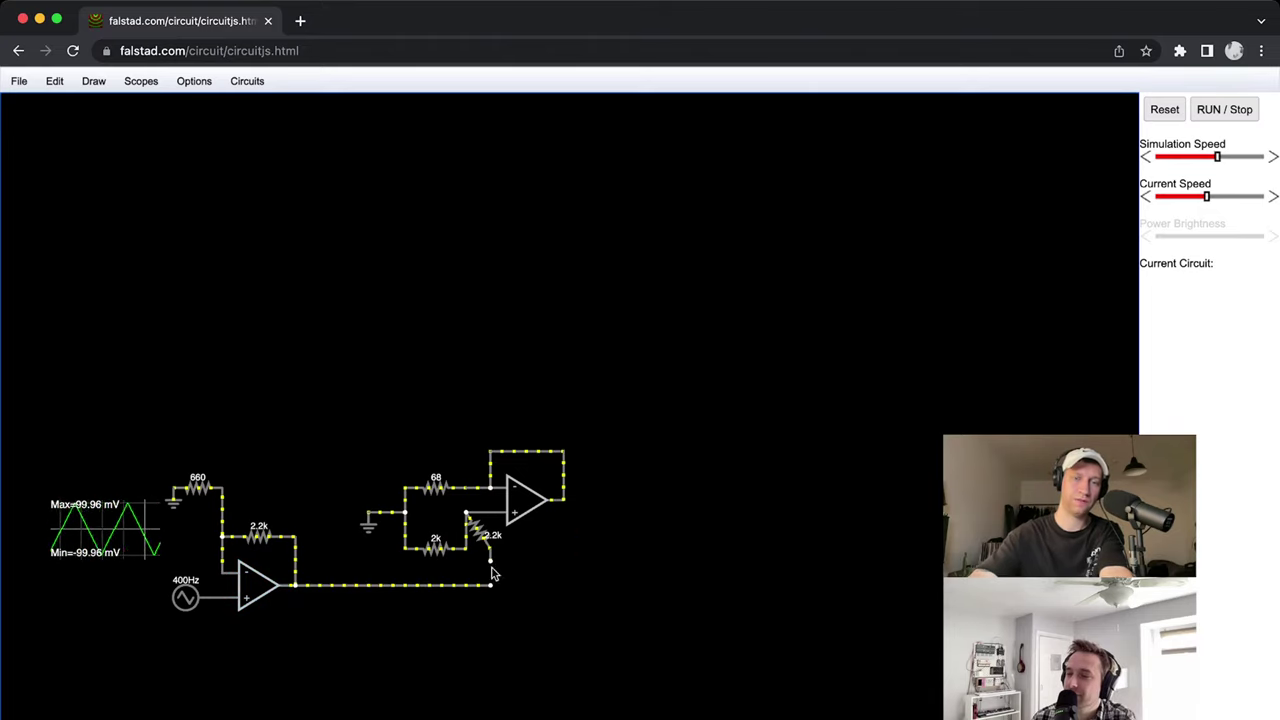
pyautogui.moveTo(487, 565); pyautogui.dragTo(491, 586)
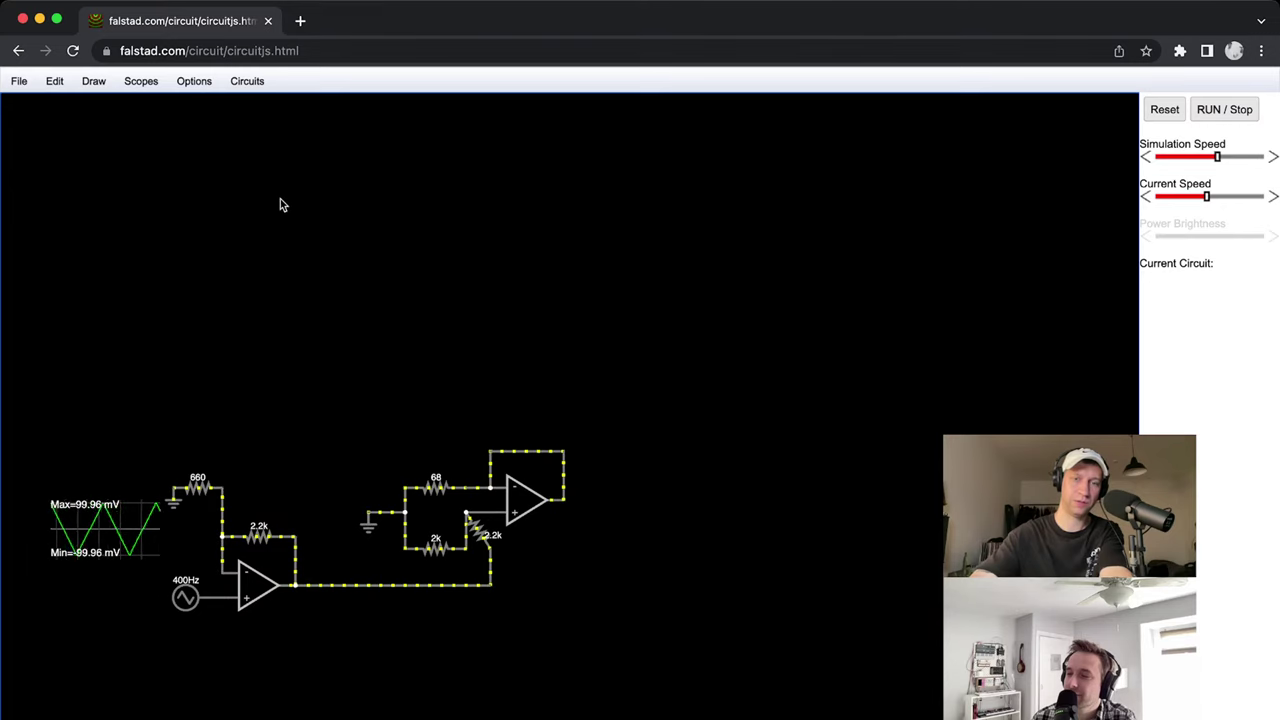
# Add an analog output to the second op-amp's output and align its start with the output node.
pyautogui.click(93, 81)
pyautogui.moveTo(203, 178)
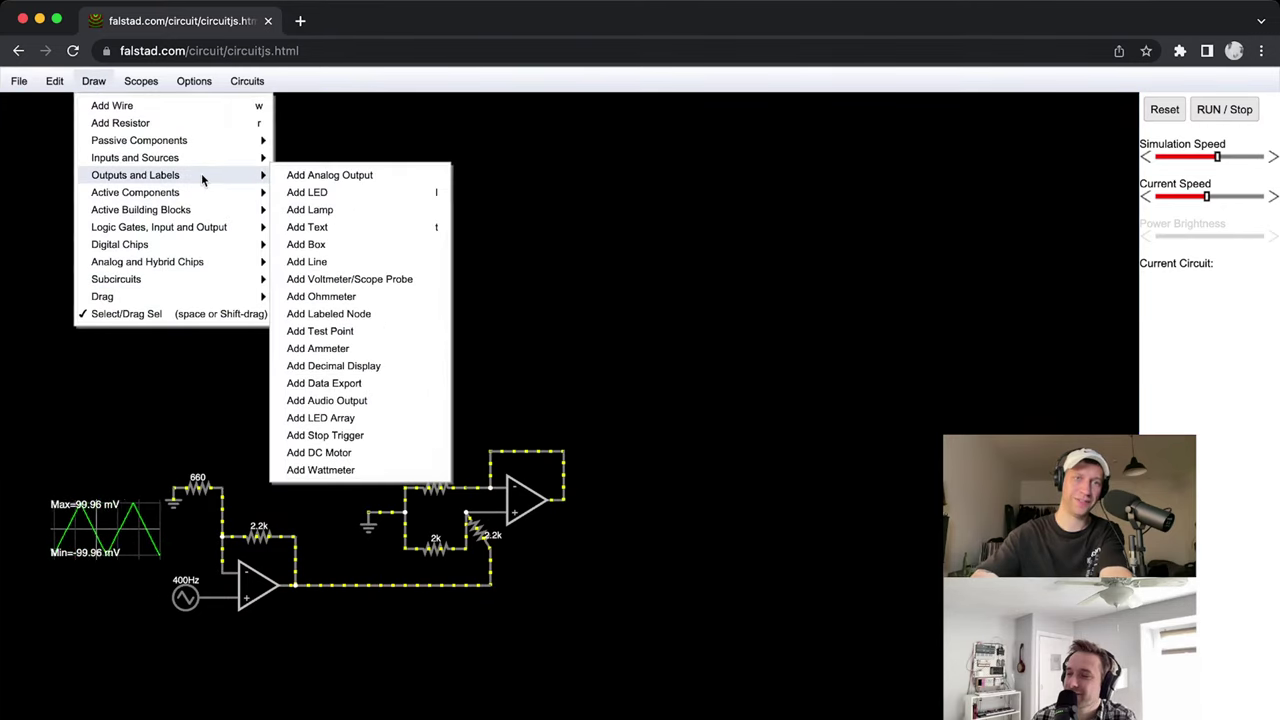
pyautogui.click(320, 176)
pyautogui.moveTo(563, 499)
pyautogui.mouseDown()
pyautogui.moveTo(647, 486)
pyautogui.moveTo(646, 501)
pyautogui.mouseUp()
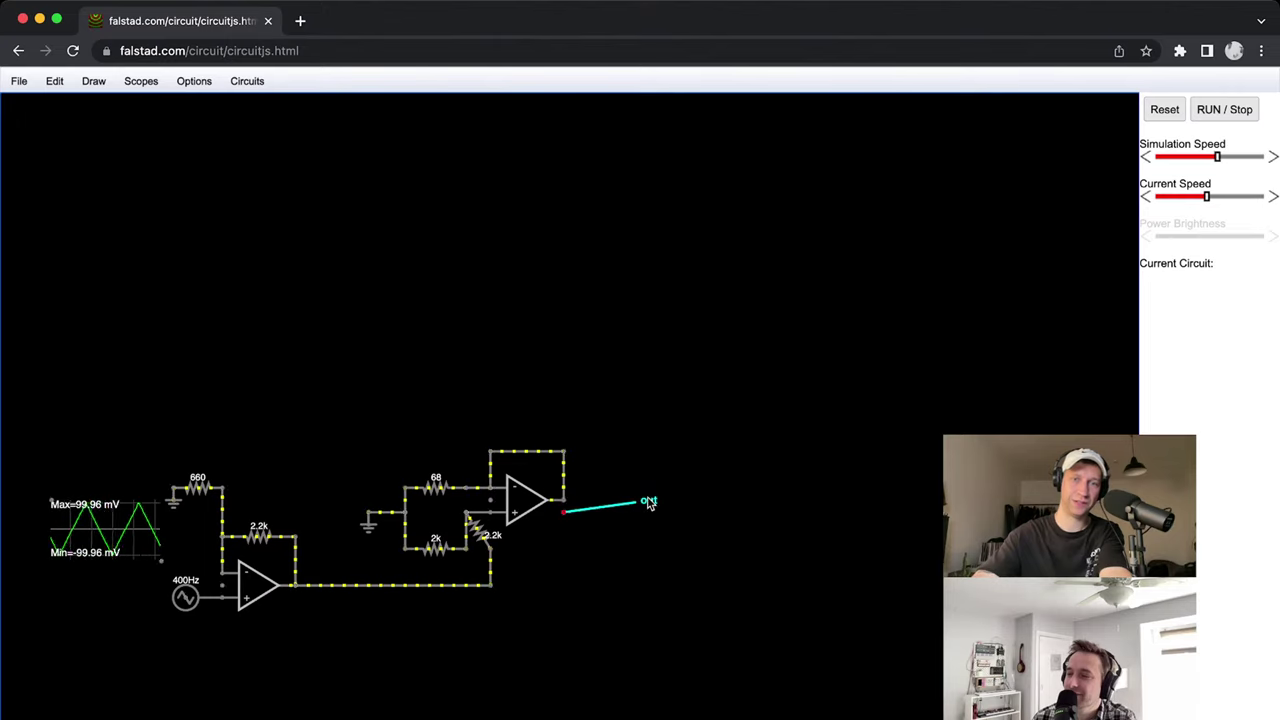
pyautogui.moveTo(566, 516); pyautogui.dragTo(563, 500)
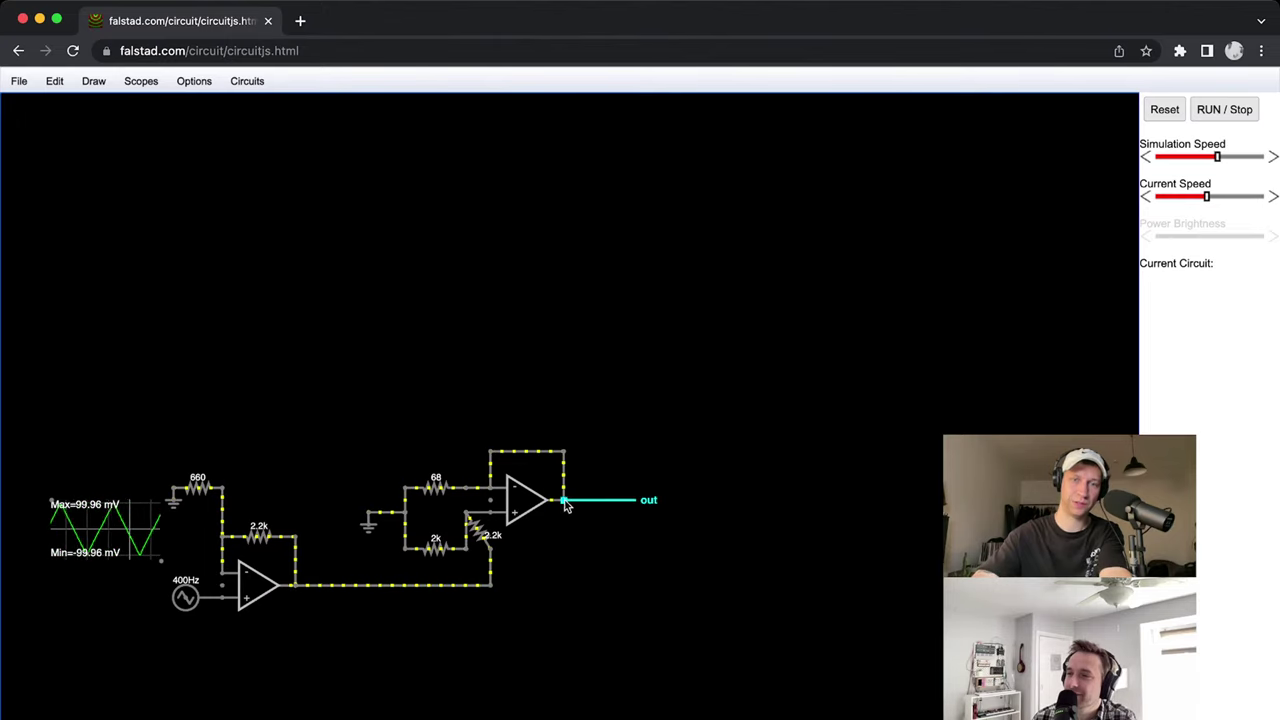
# Show the second stage's output in an undocked scope and place it just above the output label.
pyautogui.rightClick(648, 500)
pyautogui.click(714, 550)
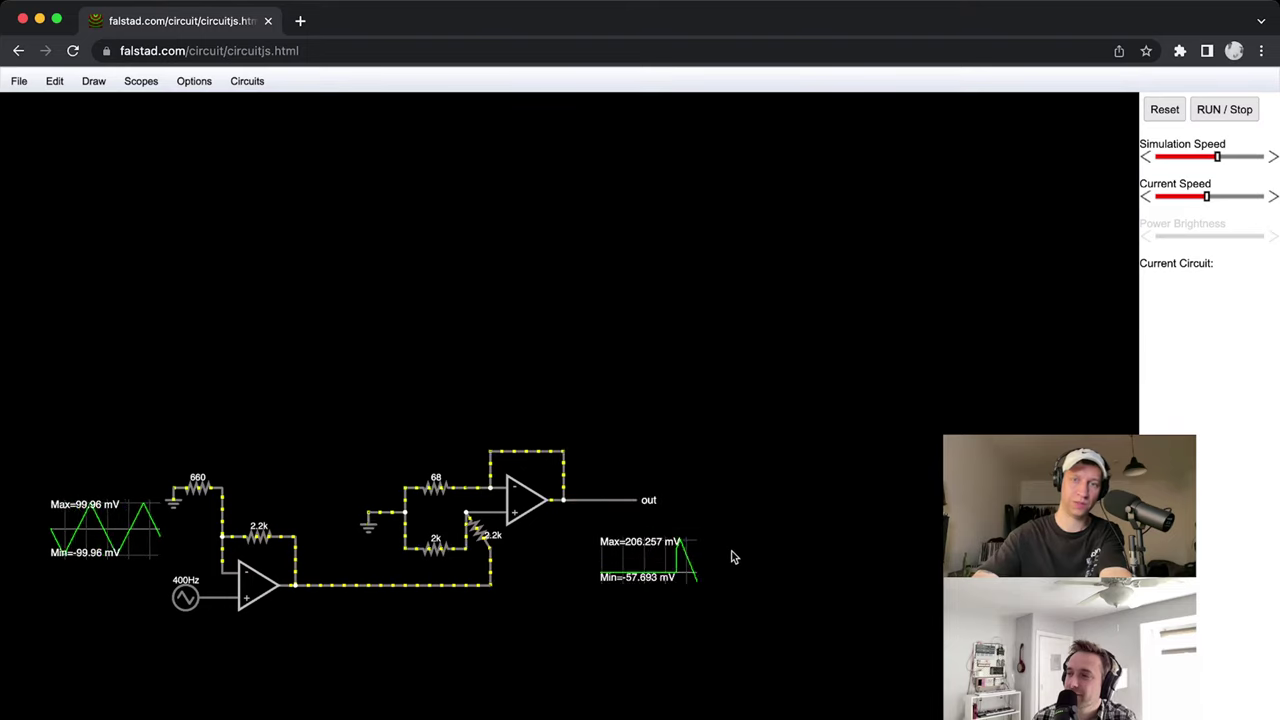
pyautogui.moveTo(697, 583); pyautogui.dragTo(686, 475)
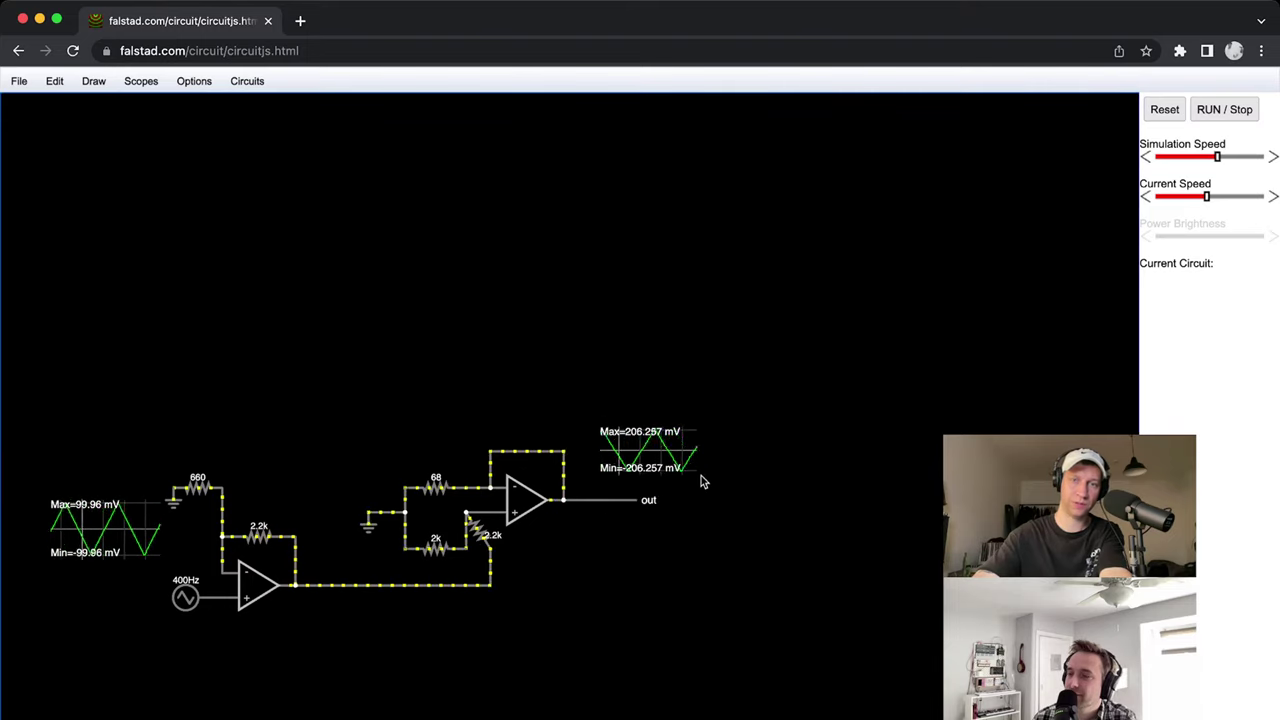
pyautogui.moveTo(694, 465); pyautogui.dragTo(700, 486)
pyautogui.moveTo(660, 606); pyautogui.dragTo(848, 494)
pyautogui.scroll(3, 755, 542)
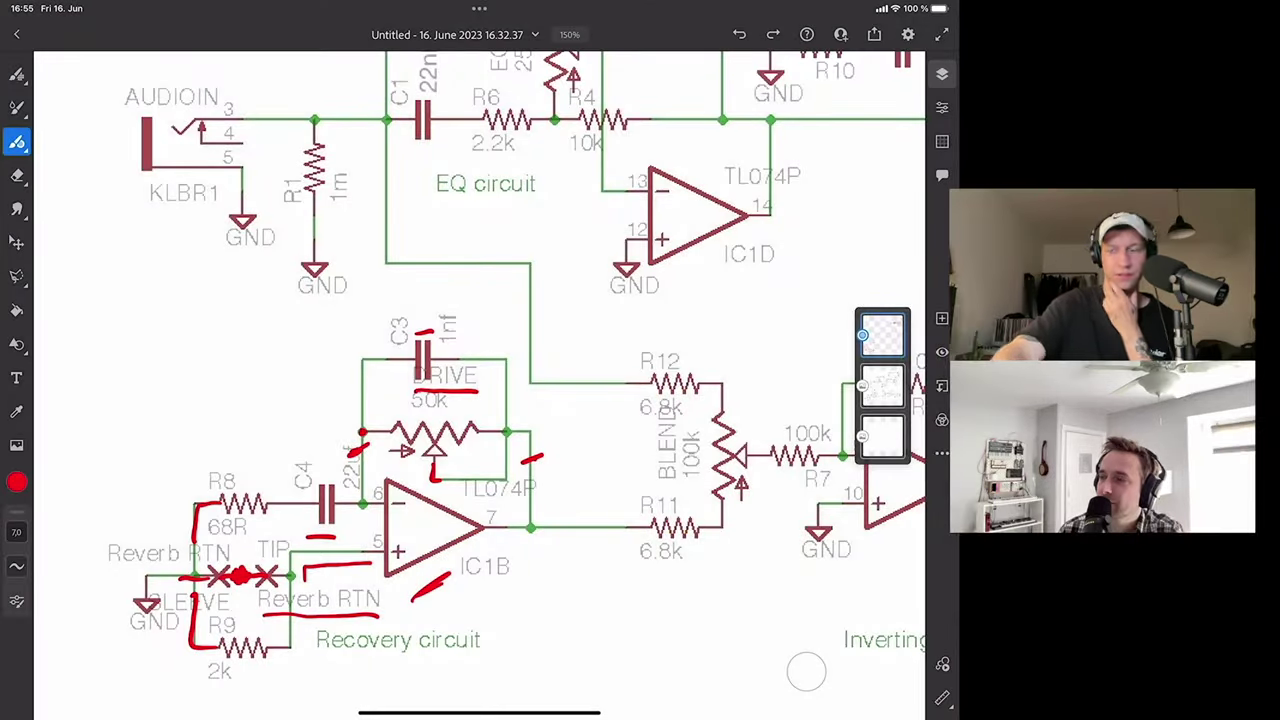
# On the tablet schematic, mark C4, R9 and the input side of the DRIVE potentiometer with short red strokes.
pyautogui.moveTo(324, 488); pyautogui.dragTo(327, 522)
pyautogui.moveTo(228, 648); pyautogui.dragTo(266, 656)
pyautogui.moveTo(378, 448); pyautogui.dragTo(430, 437)
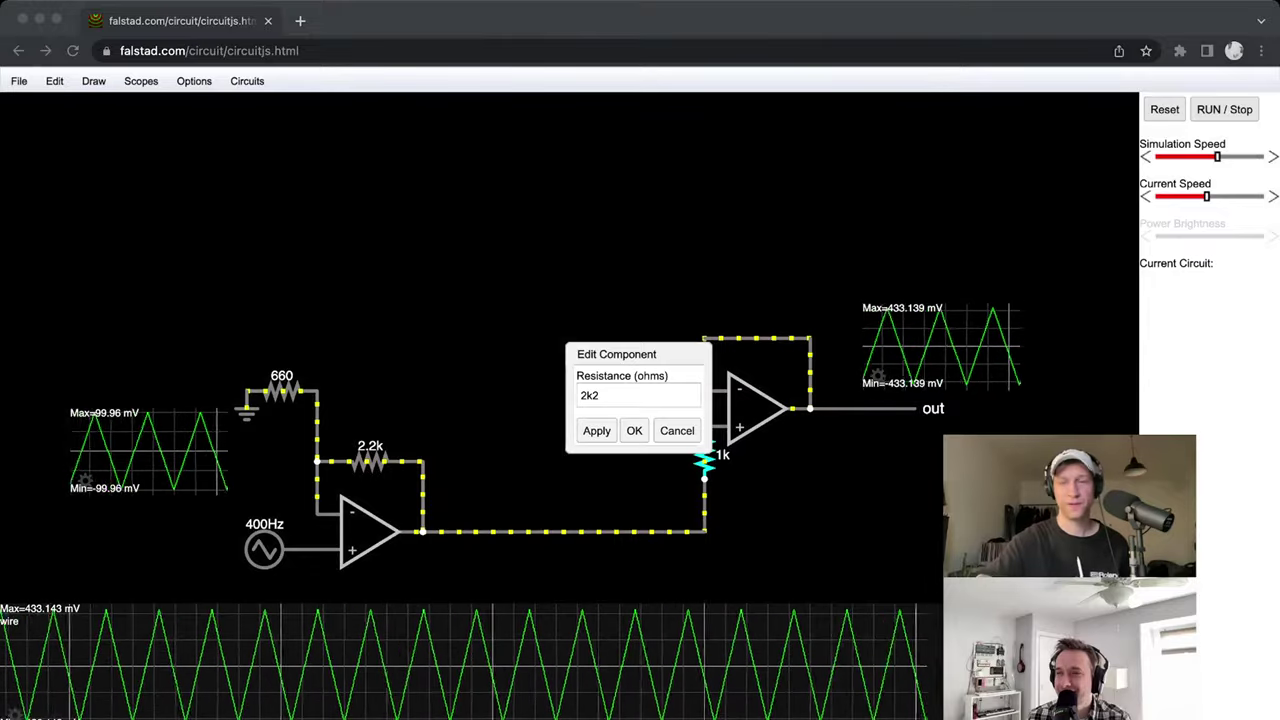
# Back in the circuit simulator, set the resistor at the second op-amp's non-inverting input to 2k2.
pyautogui.click(677, 430)
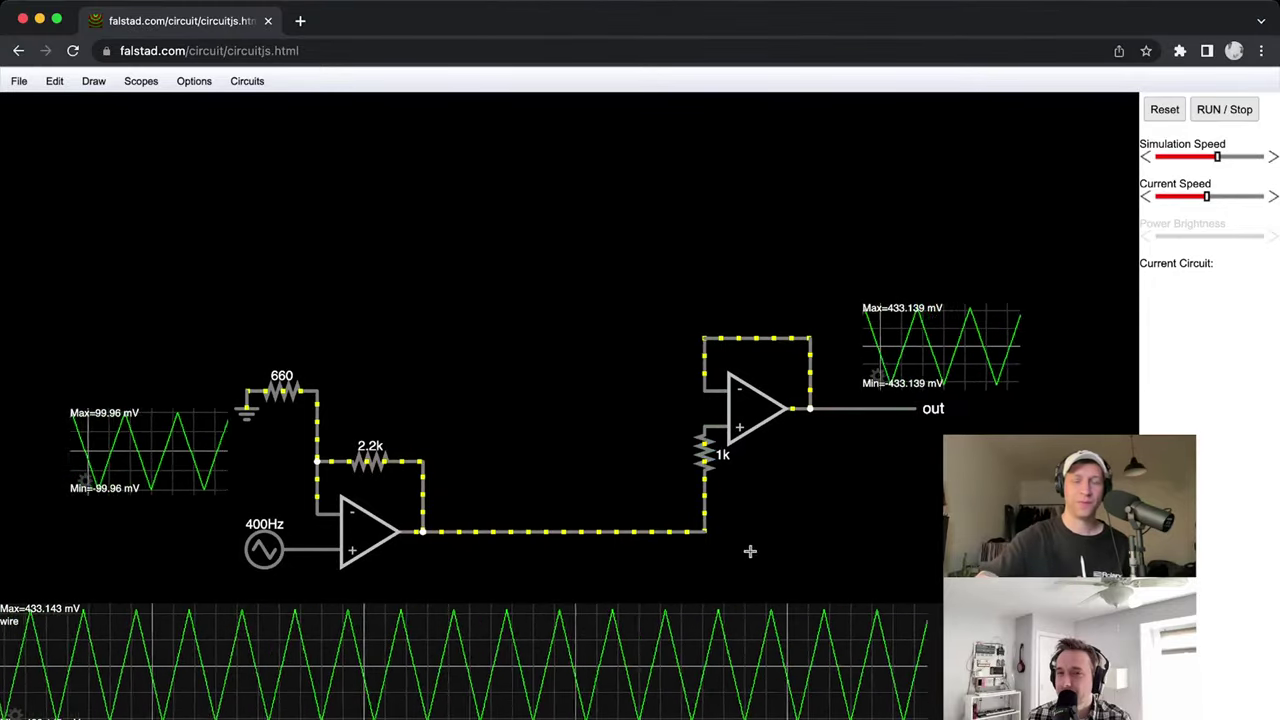
pyautogui.doubleClick(704, 462)
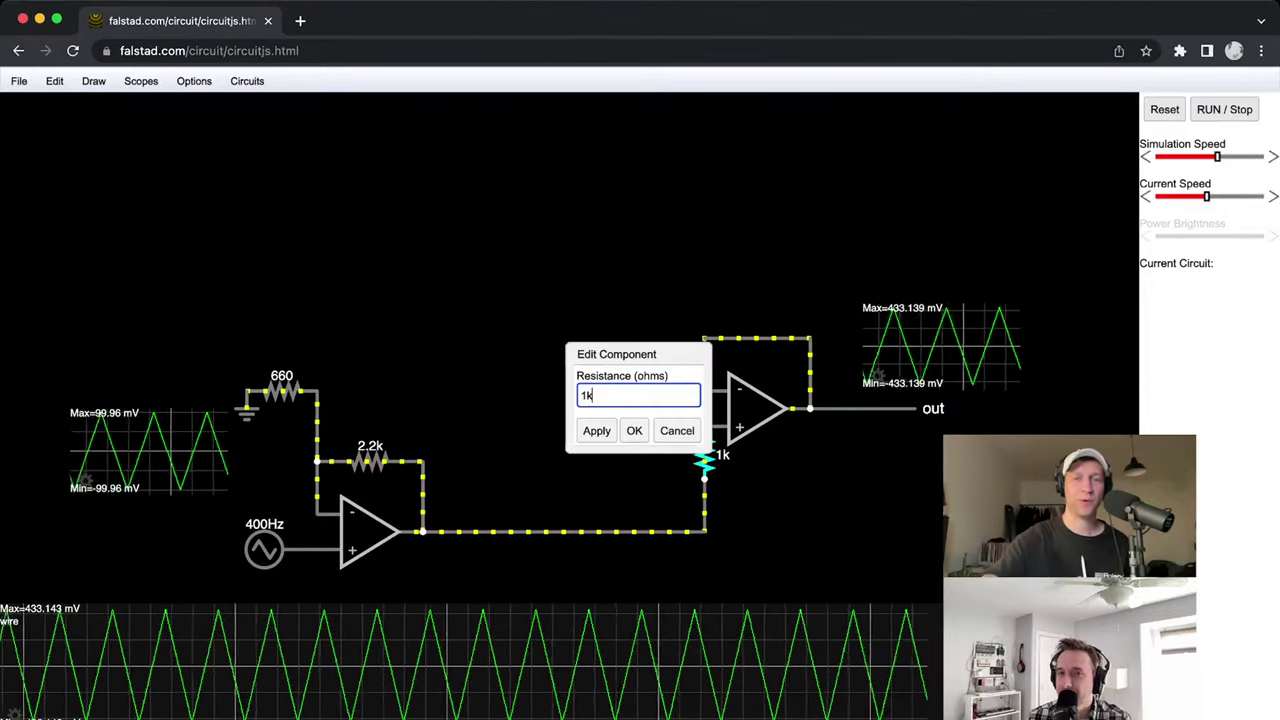
pyautogui.write('2k2')
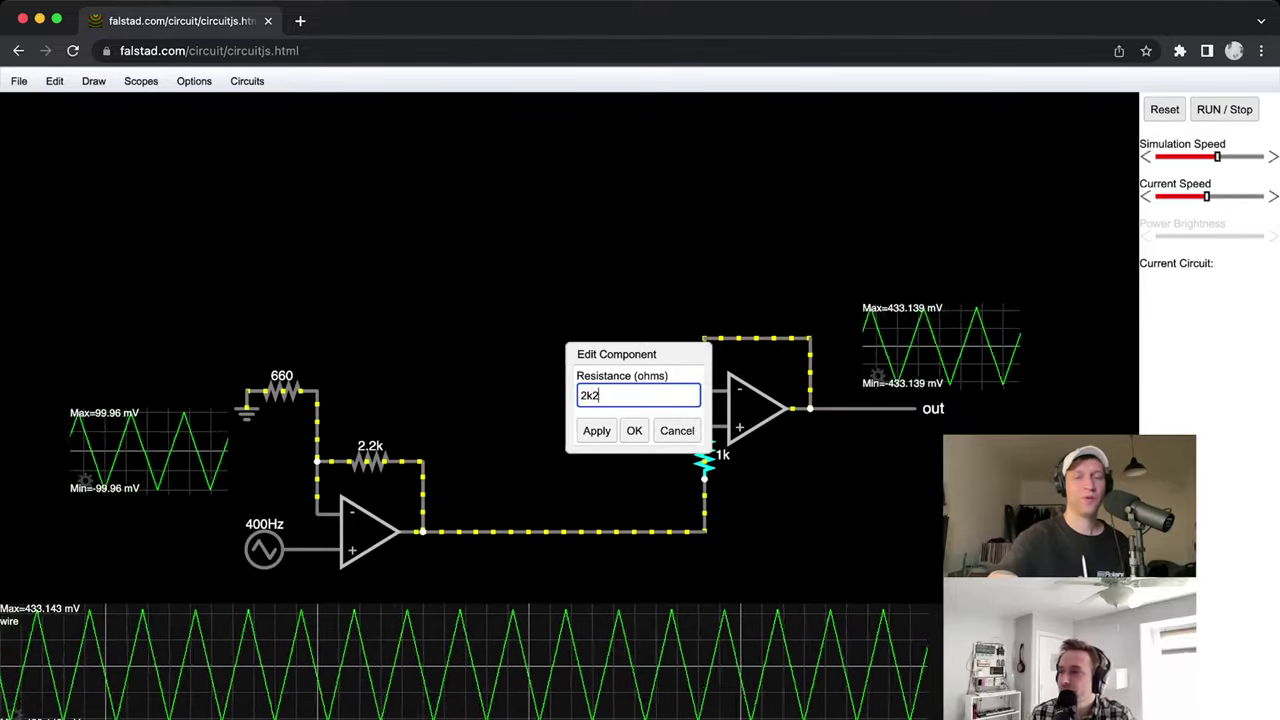
pyautogui.press('Return')
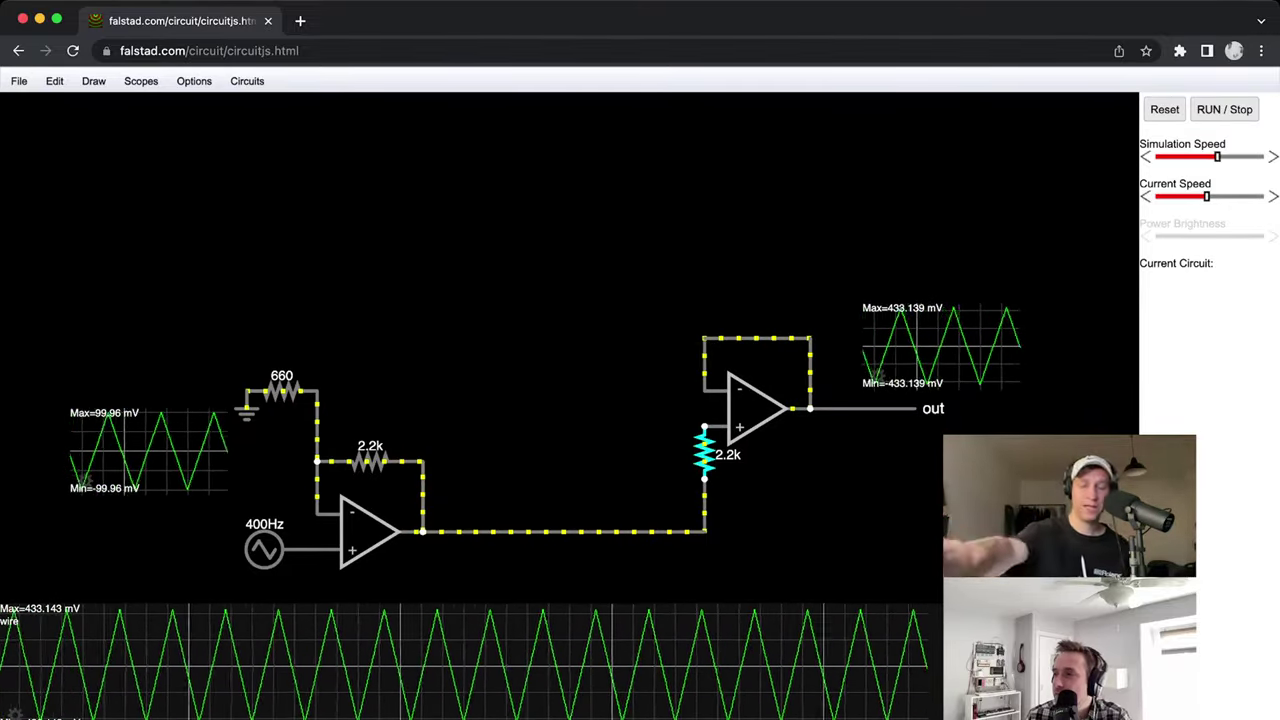
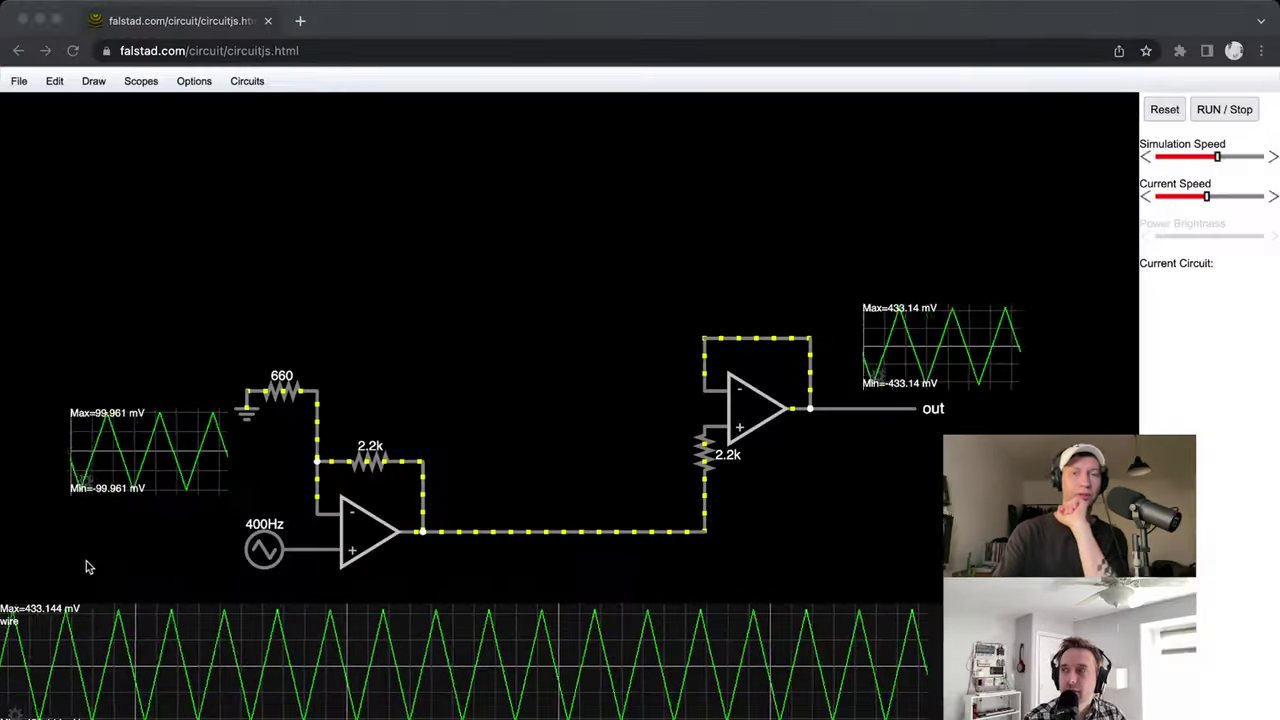
# Extend a wire up from the output side of the first op-amp's feedback resistor and attach a 10 nF capacitor.
pyautogui.click(471, 391)
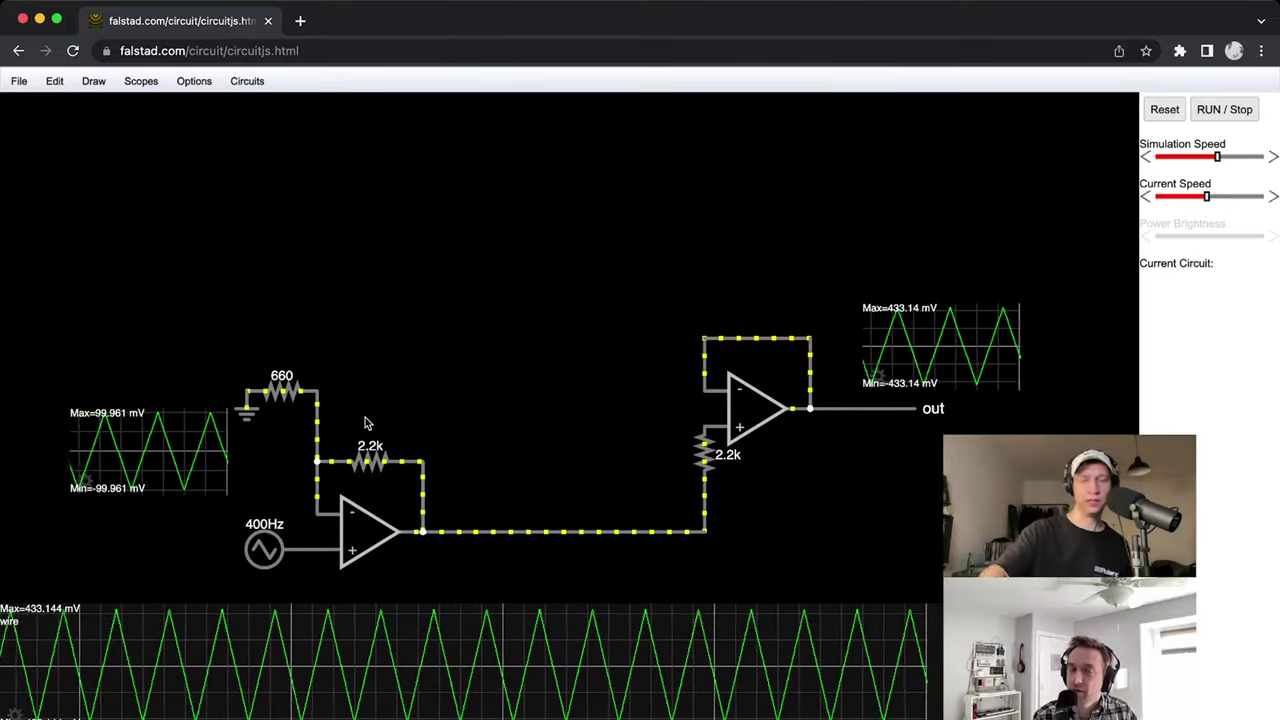
pyautogui.click(423, 461)
pyautogui.click(423, 395)
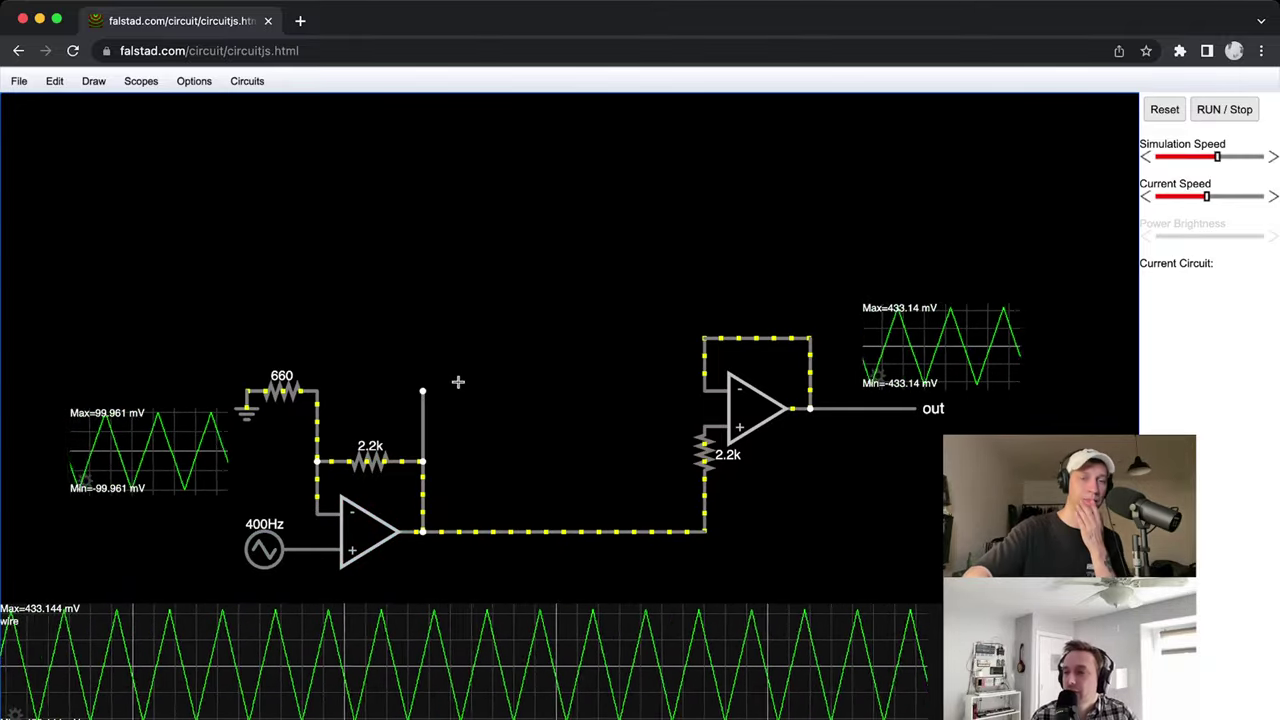
pyautogui.moveTo(421, 390)
pyautogui.mouseDown()
pyautogui.moveTo(422, 412)
pyautogui.moveTo(370, 391)
pyautogui.mouseUp()
pyautogui.doubleClick(413, 393)
pyautogui.click(602, 360)
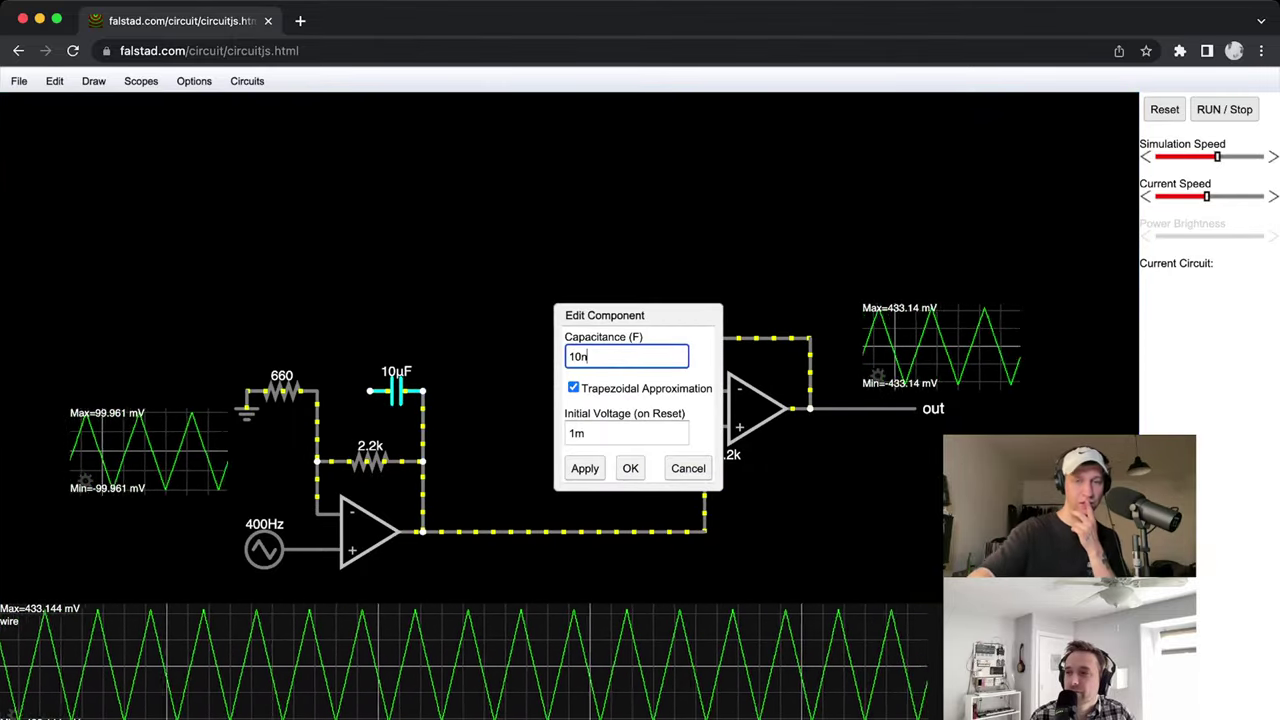
pyautogui.press('Return')
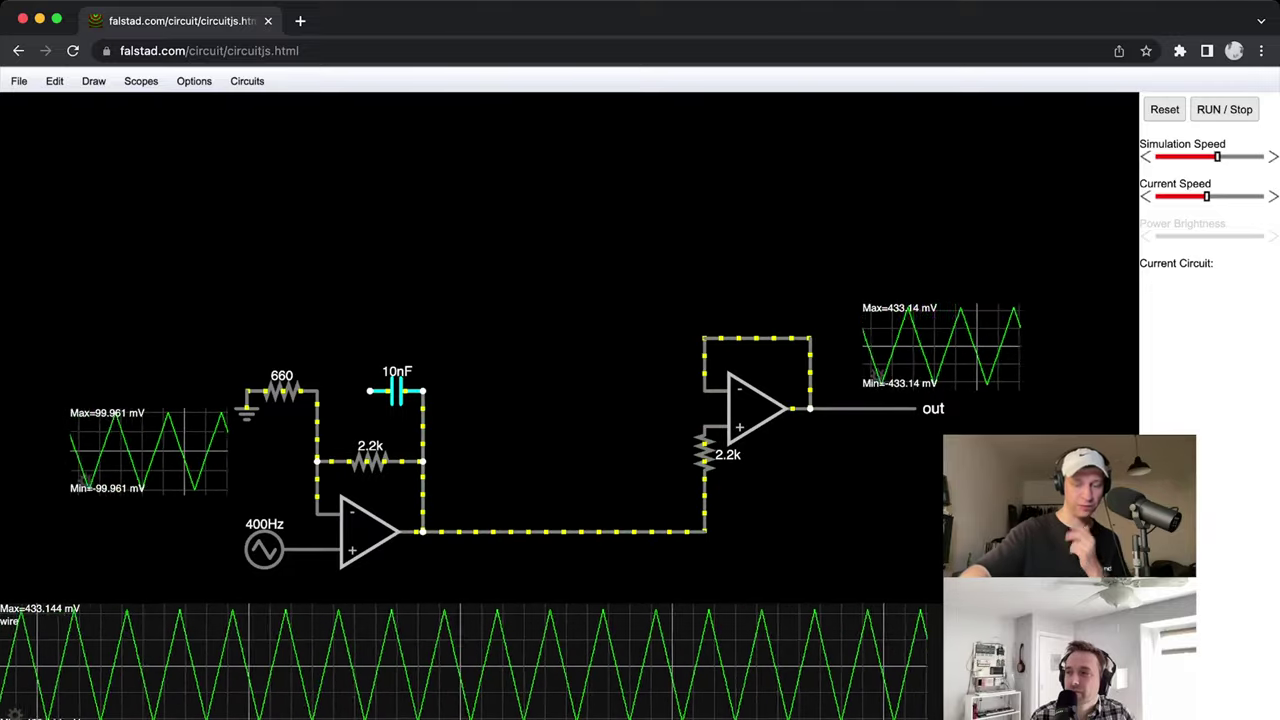
# Add a 2k resistor between the capacitor and the first op-amp's inverting-input wire to complete the parallel feedback branch.
pyautogui.moveTo(370, 391); pyautogui.dragTo(317, 391)
pyautogui.doubleClick(352, 391)
pyautogui.click(605, 396)
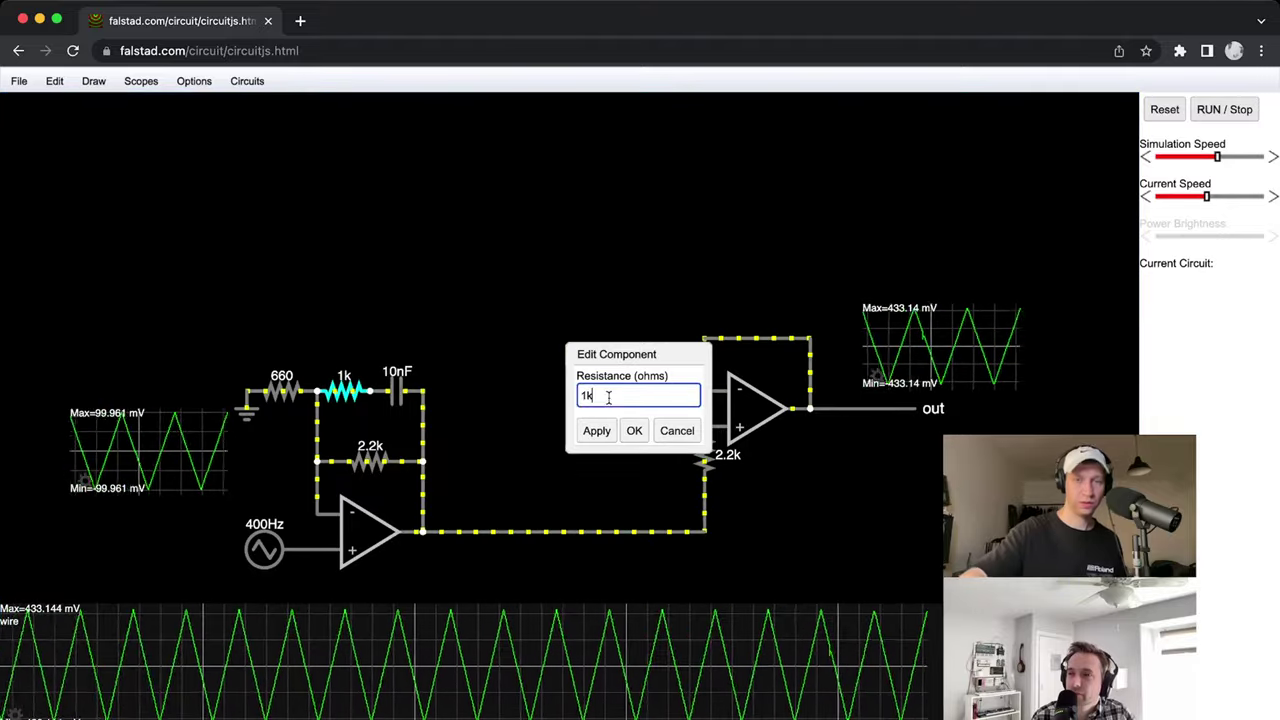
pyautogui.write('2k')
pyautogui.press('Return')
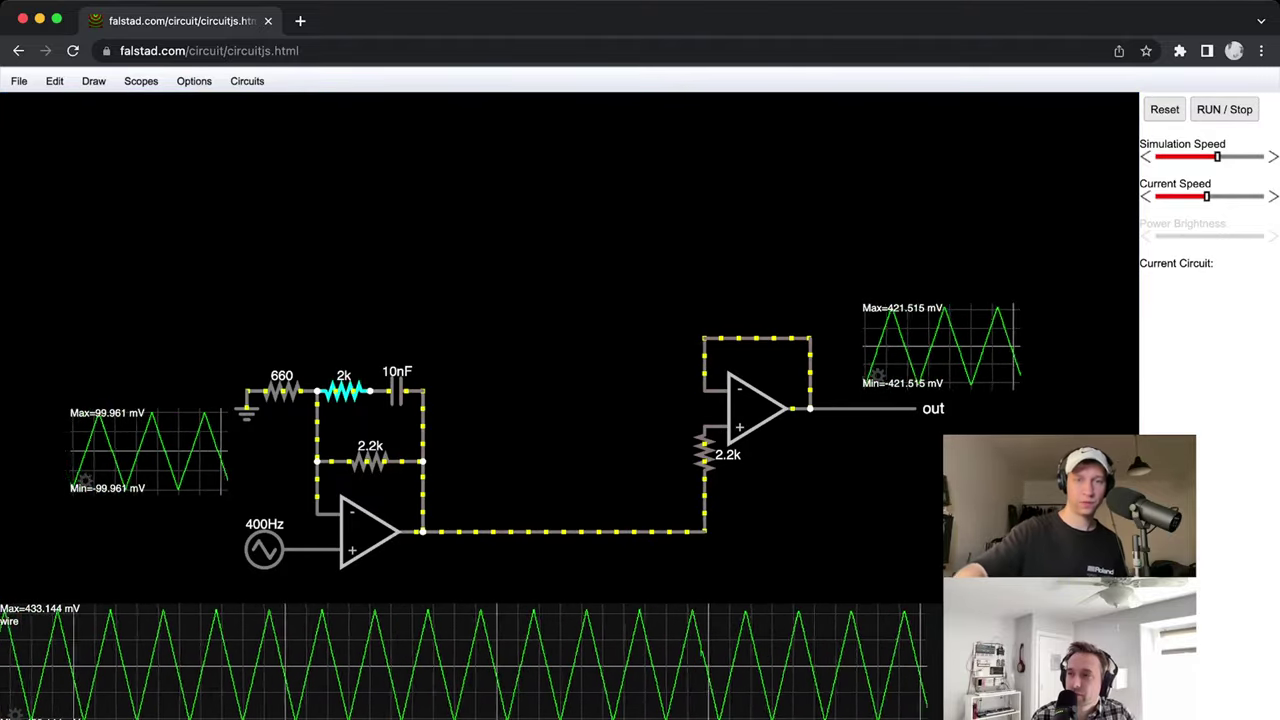
# Set the triangle source's frequency to 2000 Hz.
pyautogui.moveTo(509, 503); pyautogui.dragTo(650, 462)
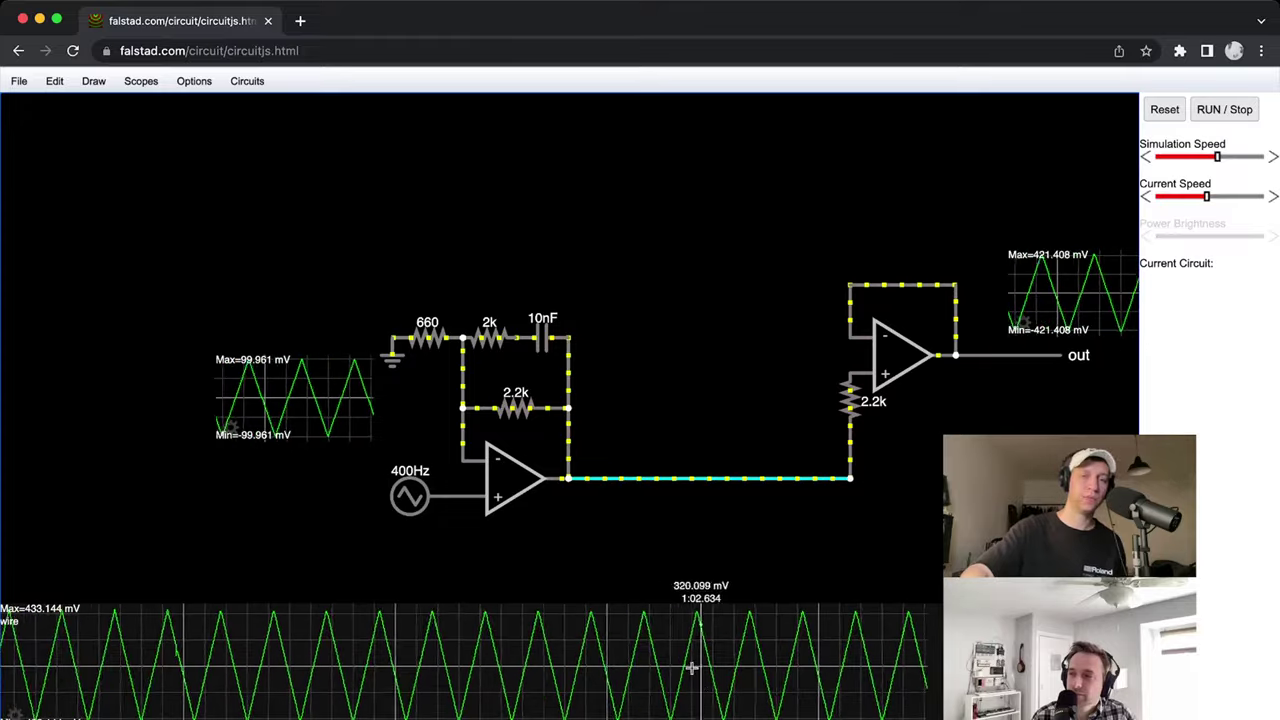
pyautogui.moveTo(591, 425)
pyautogui.mouseDown()
pyautogui.moveTo(654, 523)
pyautogui.moveTo(563, 502)
pyautogui.moveTo(594, 450)
pyautogui.mouseUp()
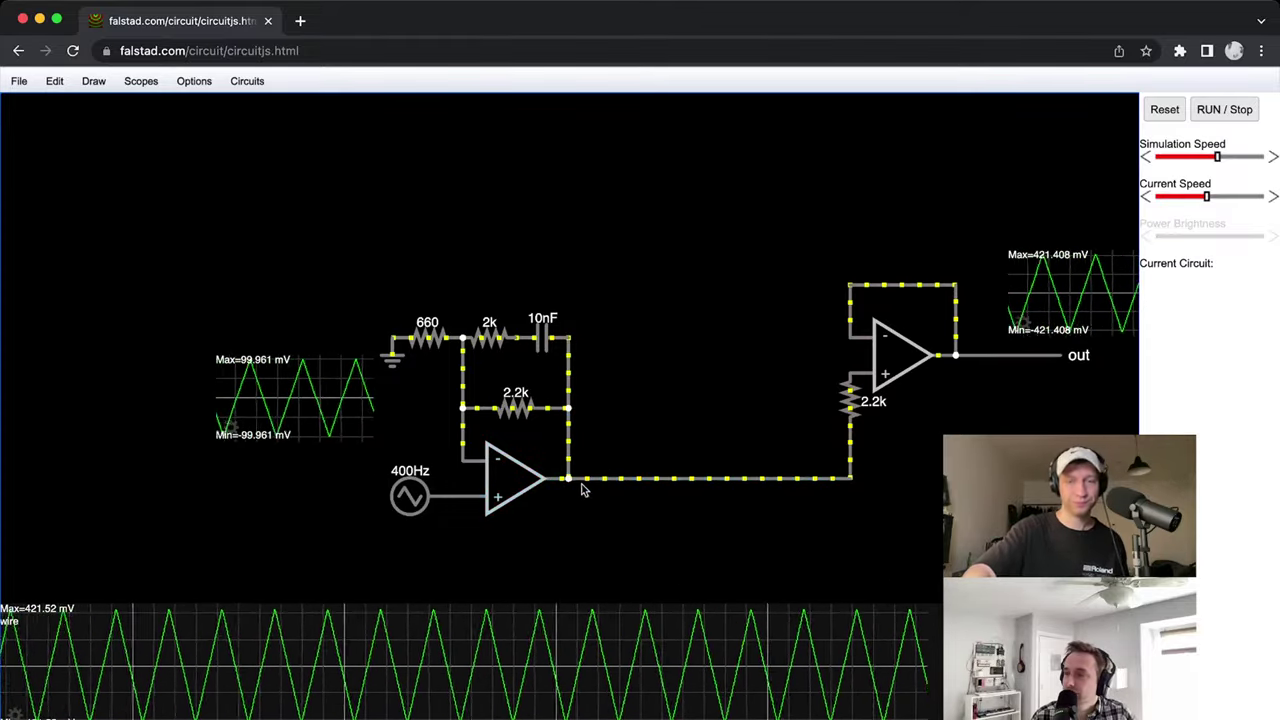
pyautogui.doubleClick(420, 505)
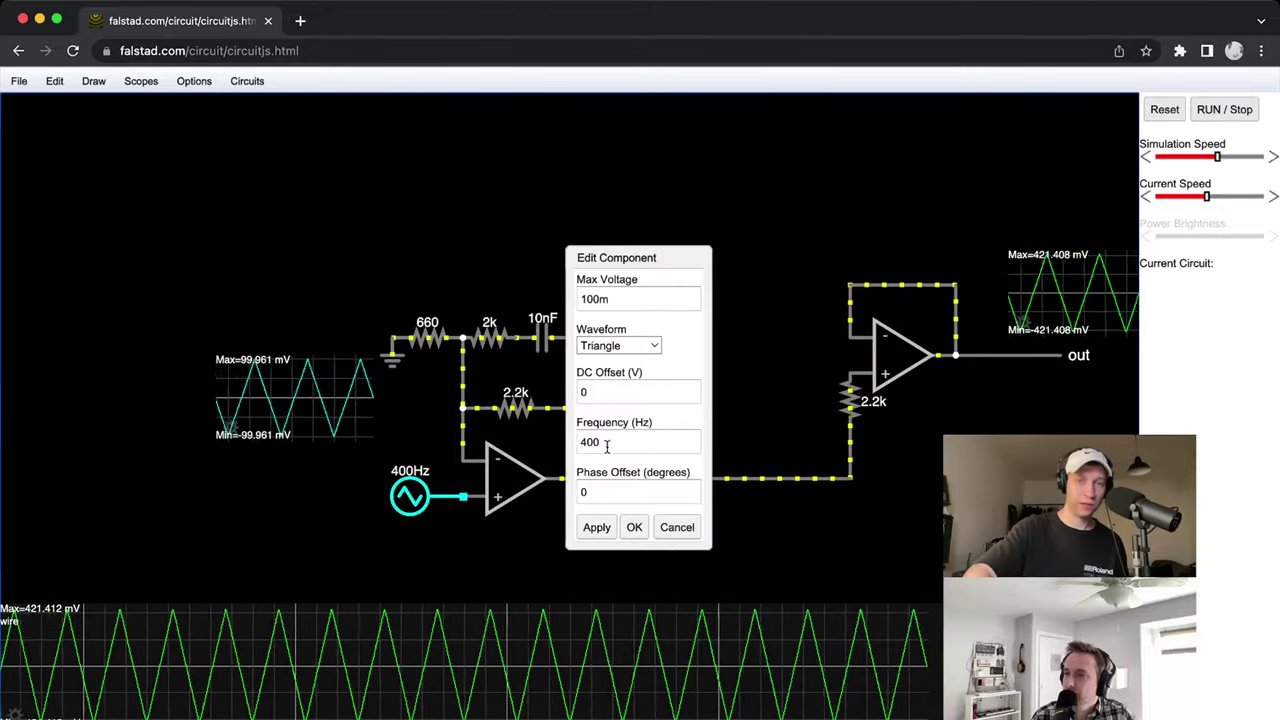
pyautogui.moveTo(606, 446); pyautogui.dragTo(538, 450)
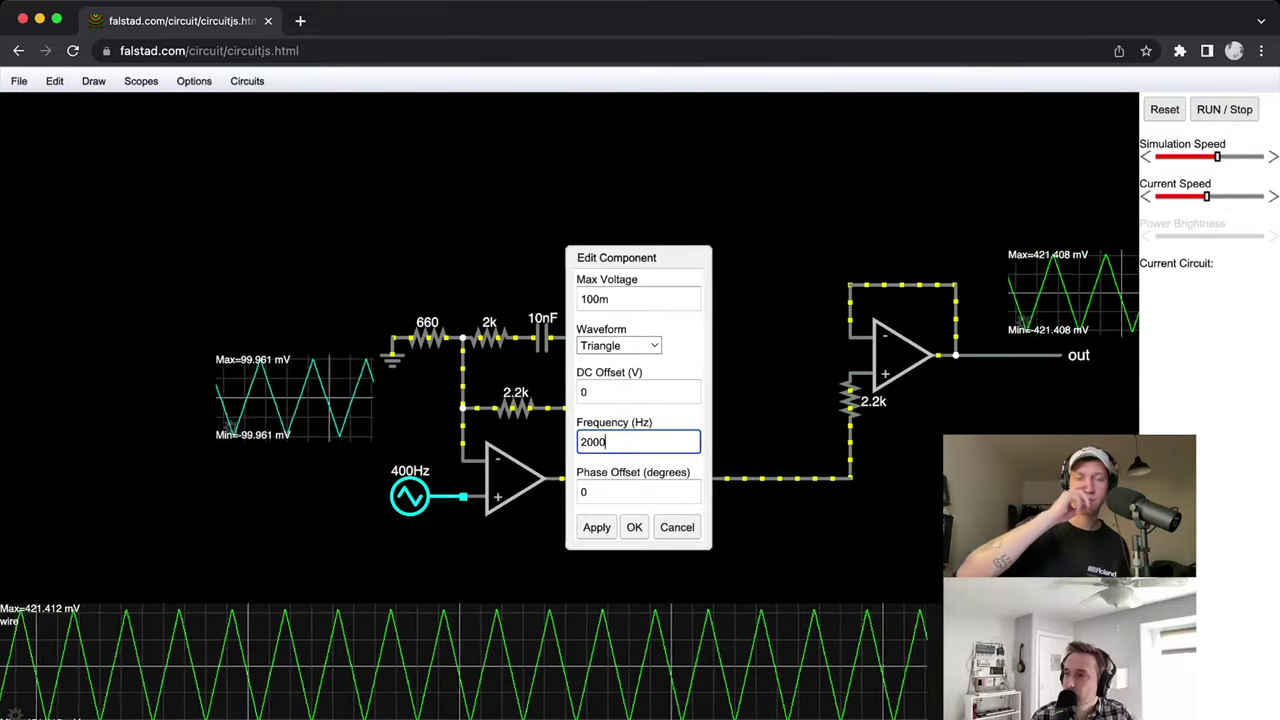
pyautogui.press('Return')
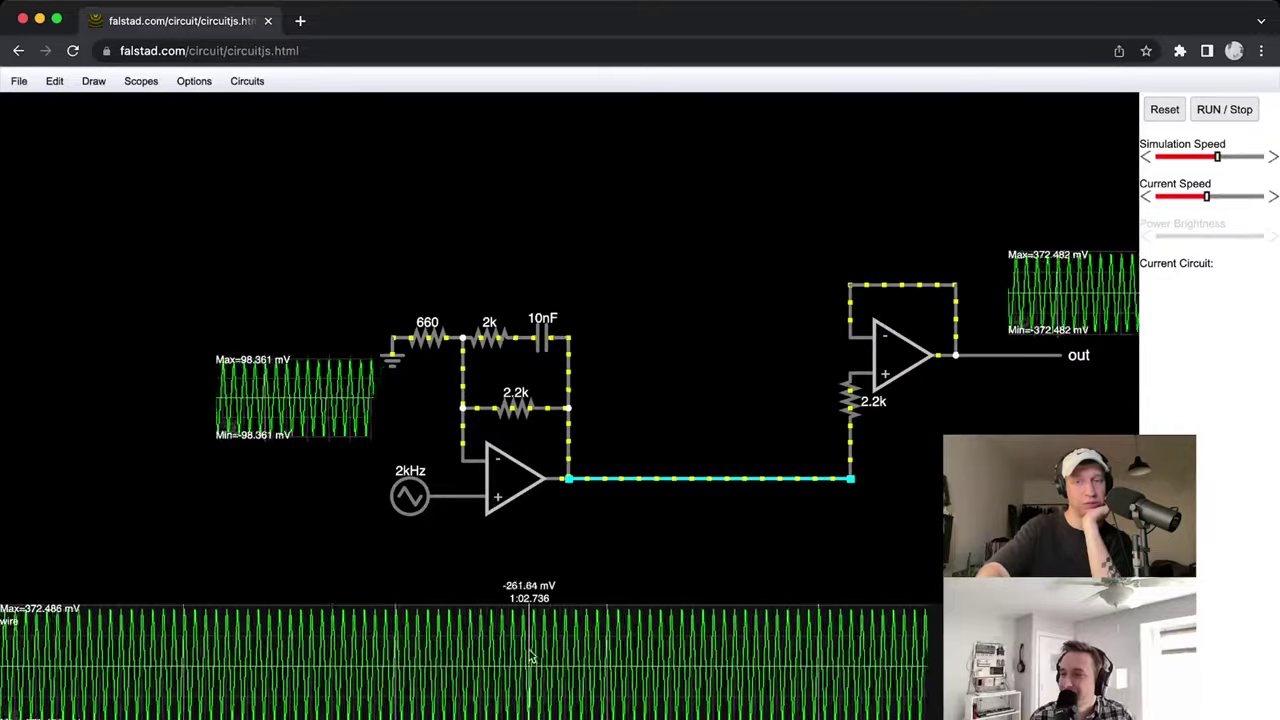
# Shorten the time per division on the docked scope showing the first op-amp's output wire.
pyautogui.rightClick(530, 655)
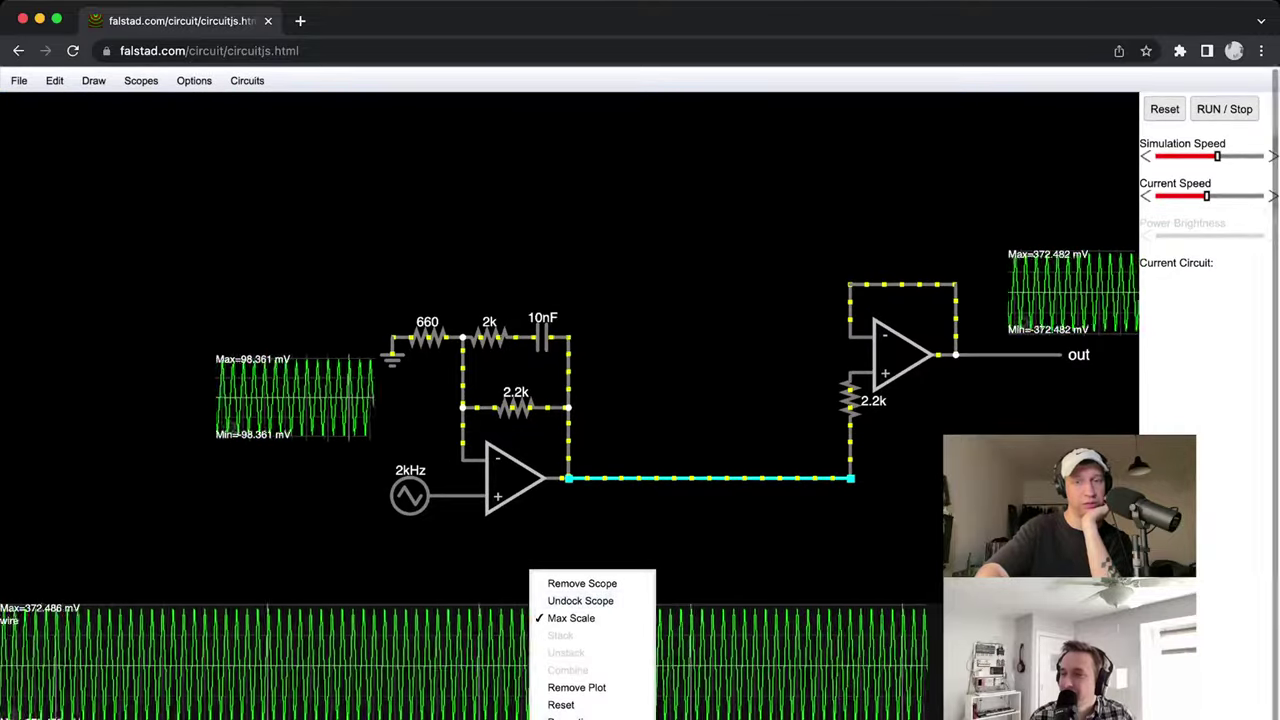
pyautogui.click(566, 716)
pyautogui.click(574, 320)
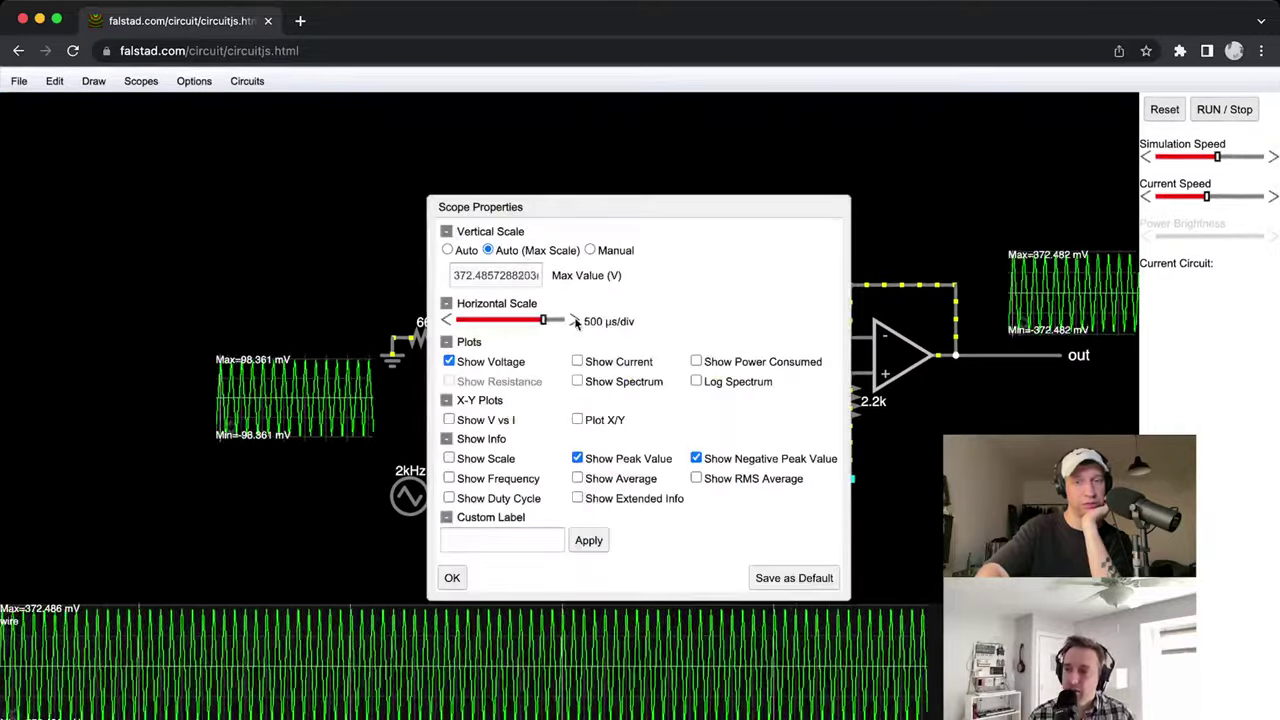
pyautogui.click(574, 320)
pyautogui.click(452, 578)
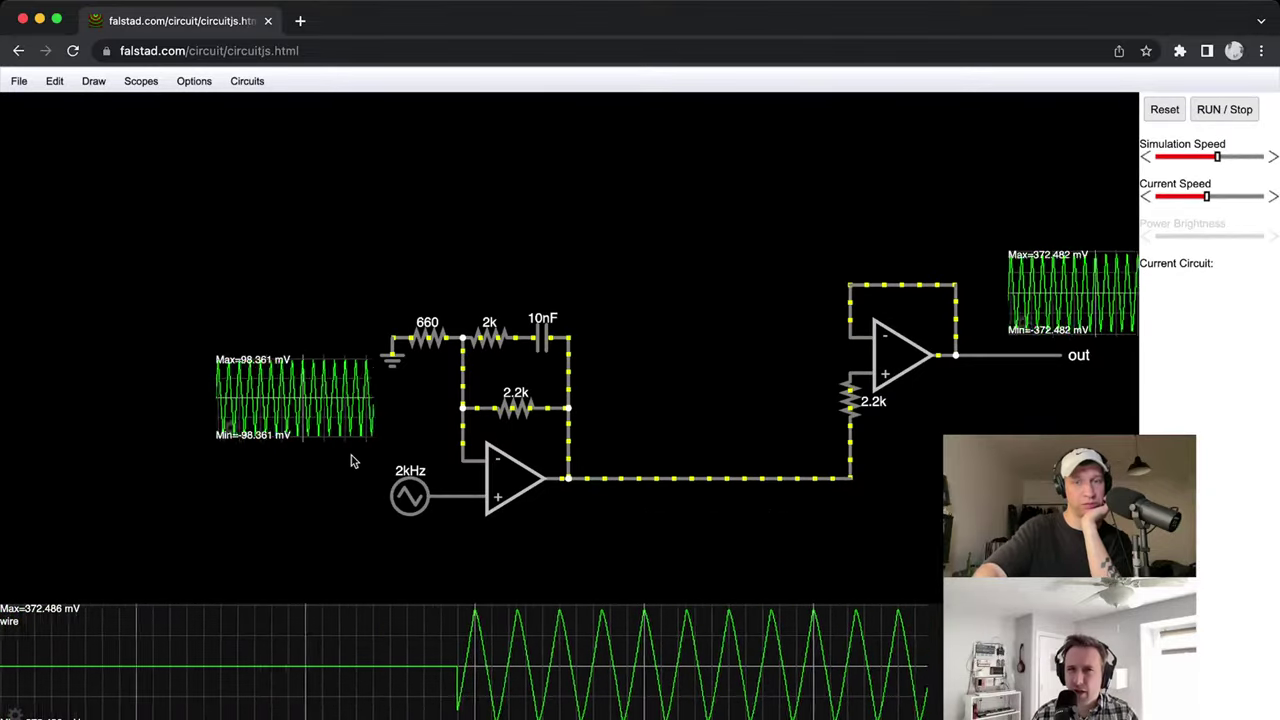
# Raise the triangle source's frequency to 10k Hz.
pyautogui.doubleClick(409, 495)
pyautogui.doubleClick(588, 442)
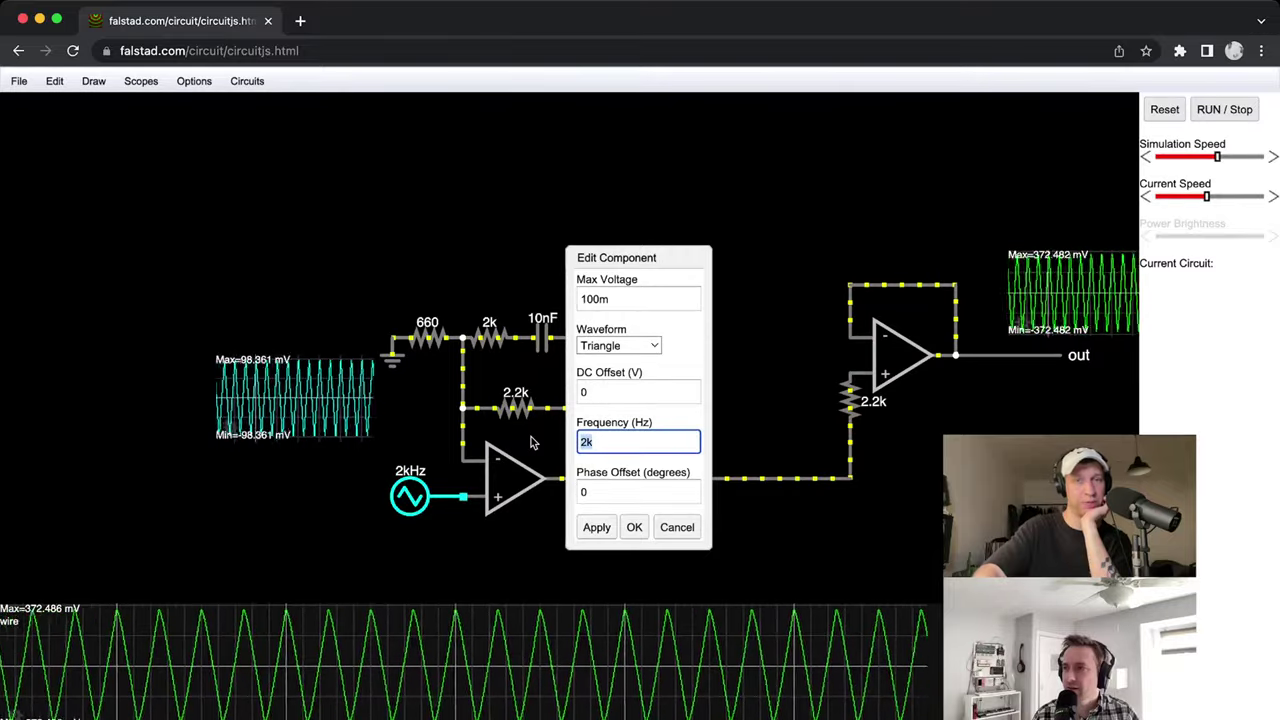
pyautogui.write('10k')
pyautogui.click(634, 527)
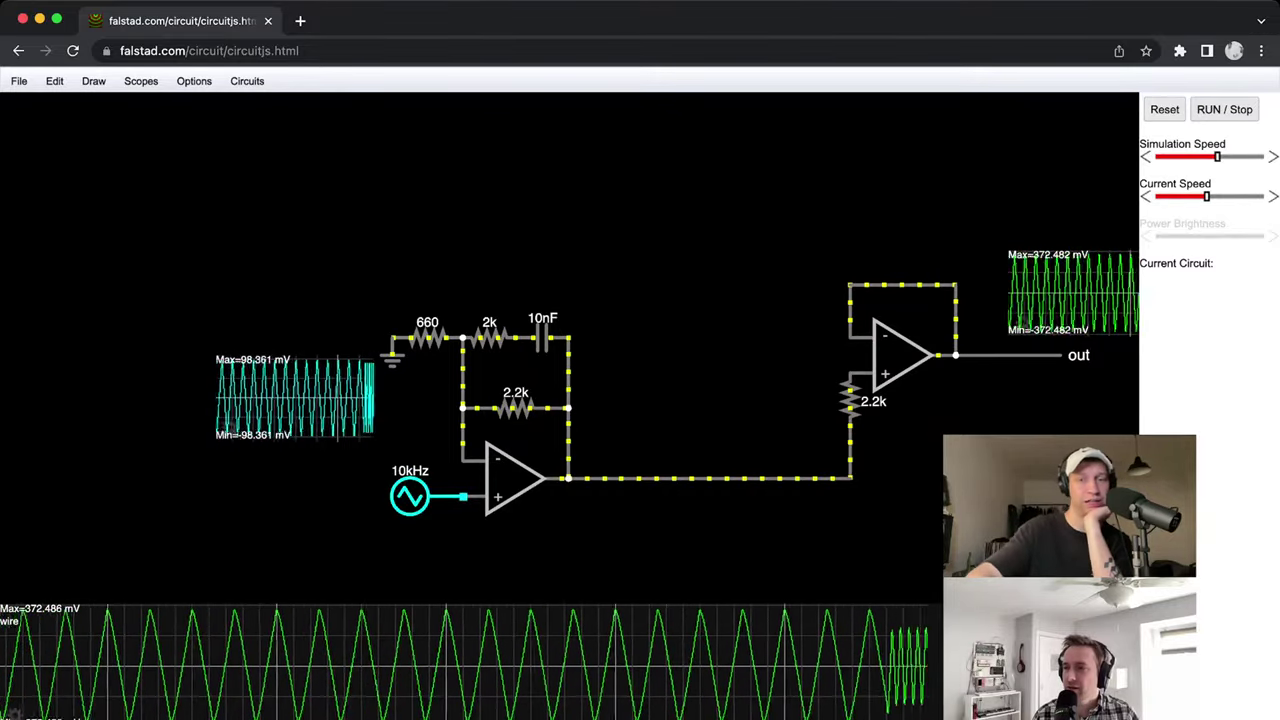
# Set the docked output scope's horizontal scale to 100 µs/div.
pyautogui.rightClick(765, 650)
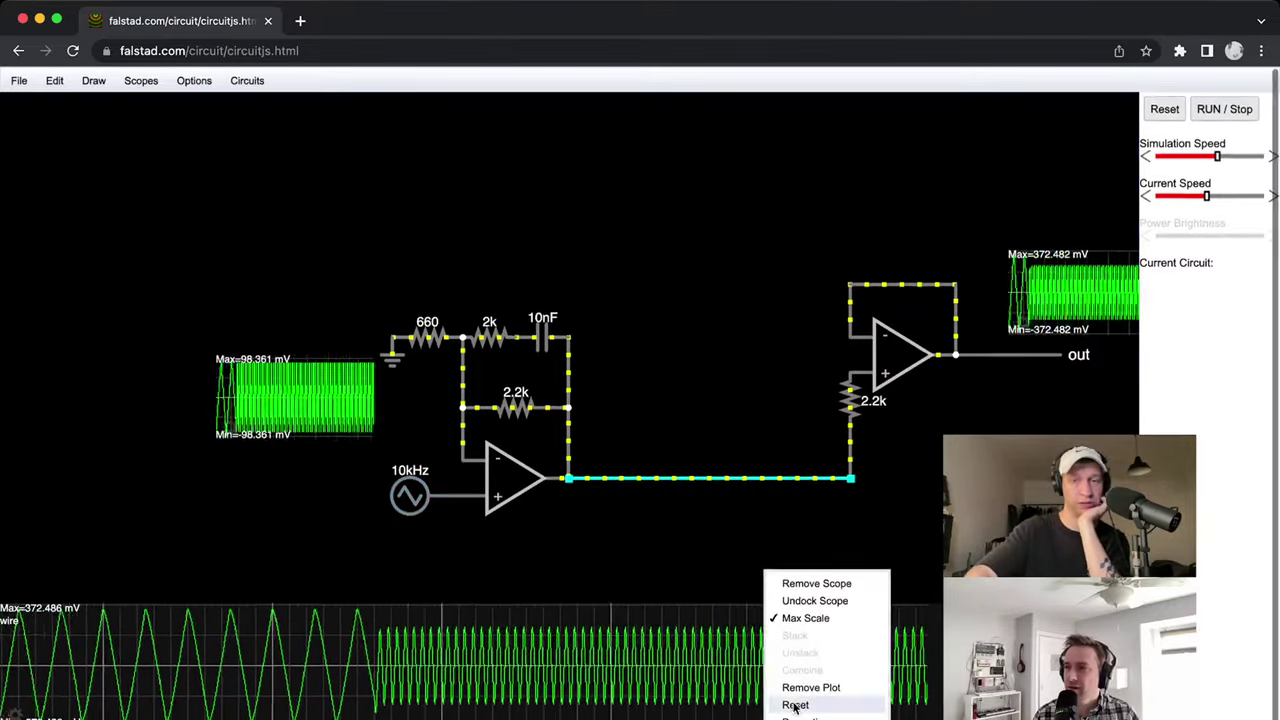
pyautogui.click(790, 710)
pyautogui.click(573, 321)
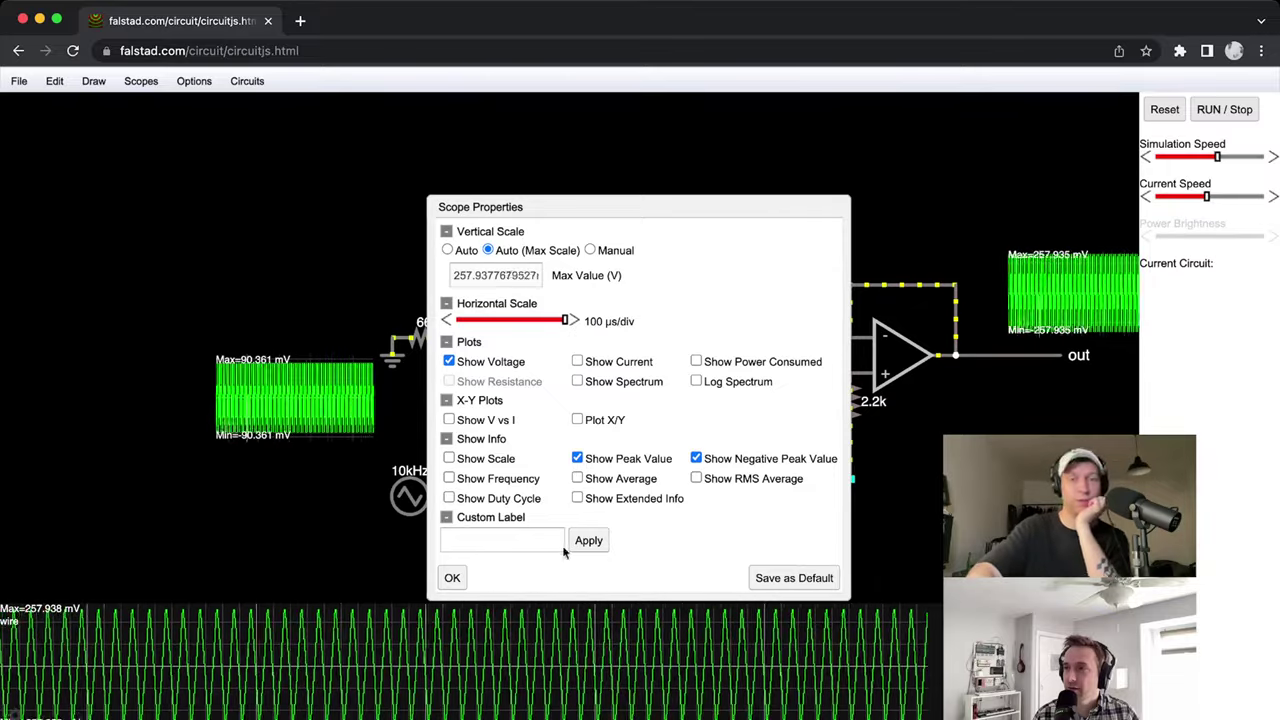
pyautogui.click(452, 578)
# Change the source's waveform to Square Wave.
pyautogui.doubleClick(409, 495)
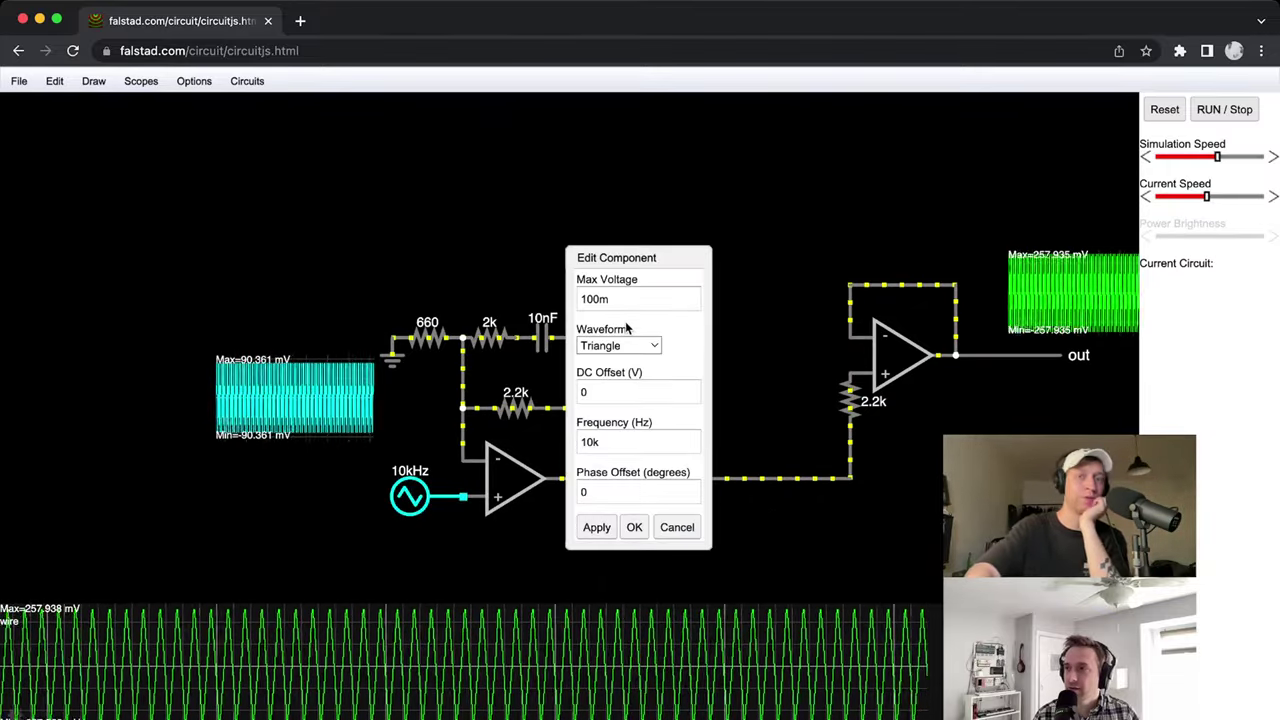
pyautogui.click(618, 345)
pyautogui.click(618, 329)
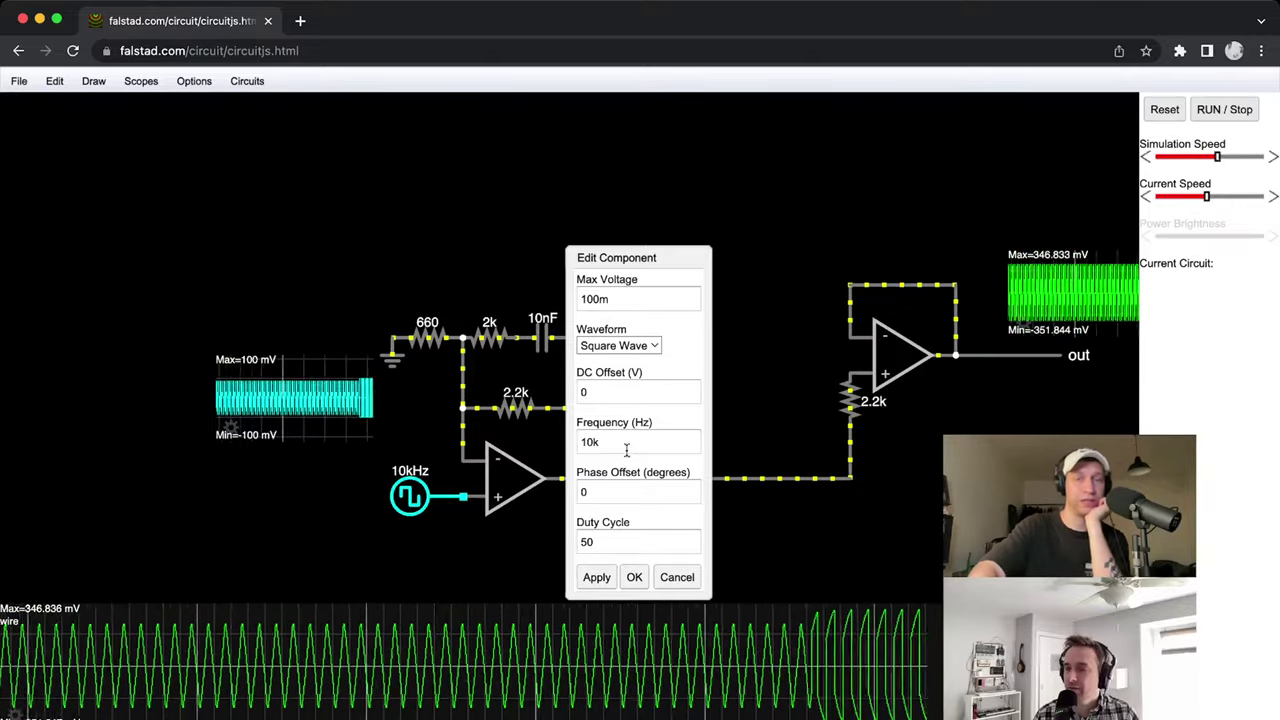
pyautogui.click(630, 577)
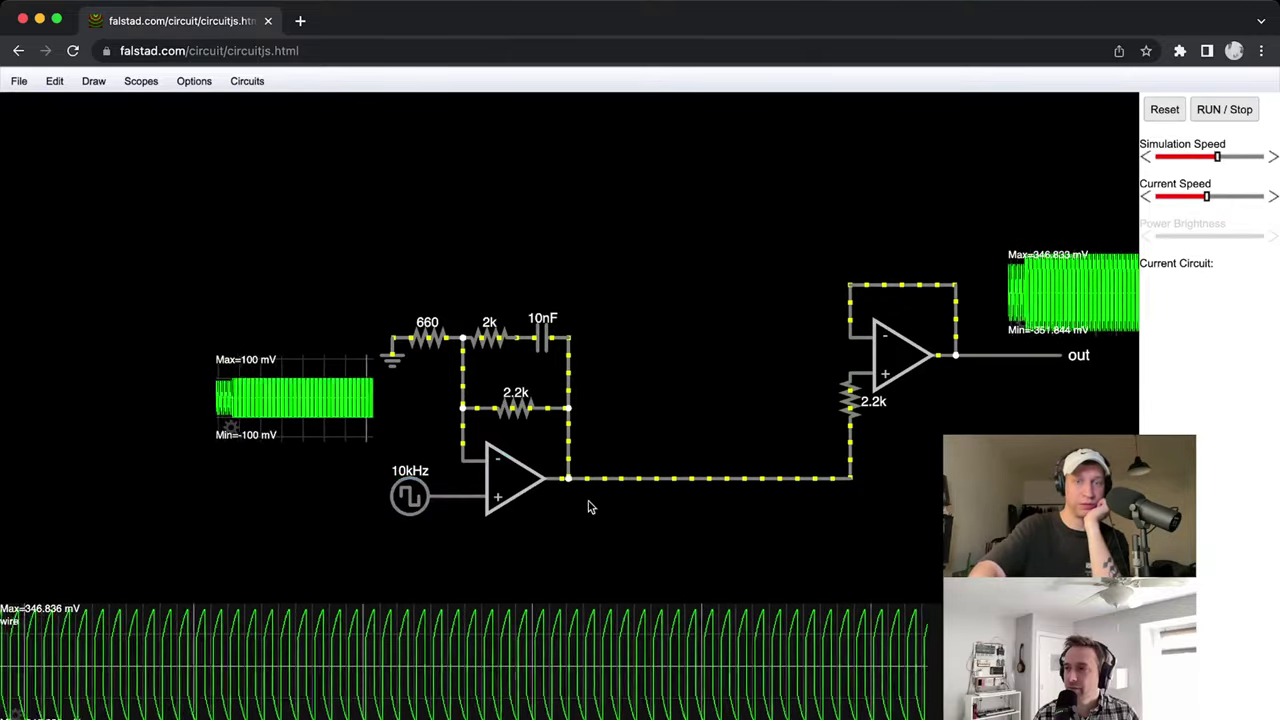
# Set the square-wave source's frequency to 5k Hz and lower the simulation speed.
pyautogui.doubleClick(409, 495)
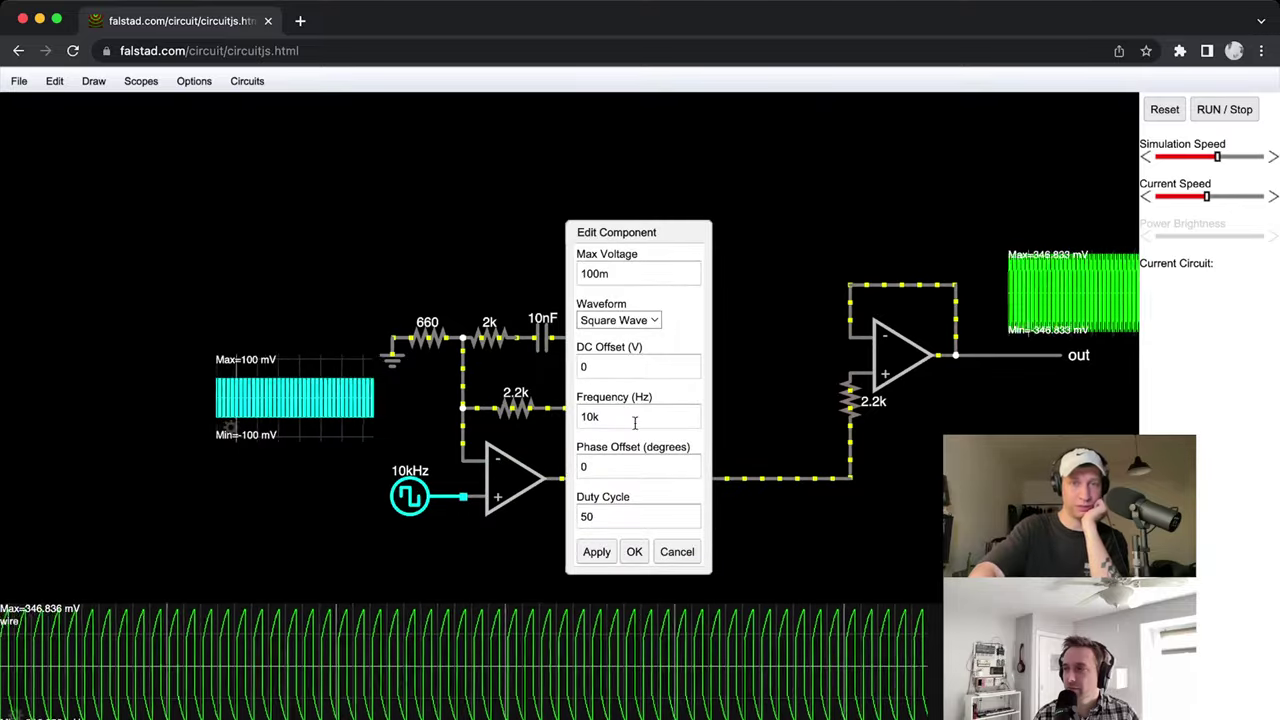
pyautogui.doubleClick(634, 417)
pyautogui.write('5k')
pyautogui.press('Return')
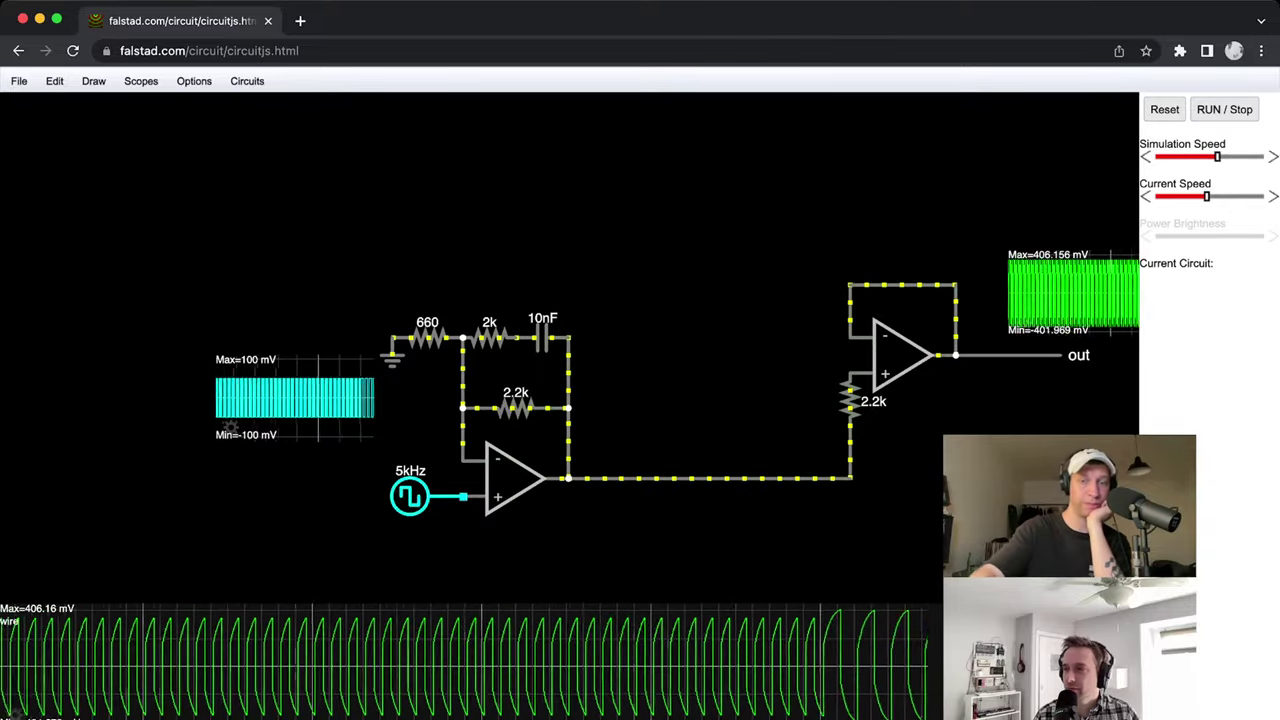
pyautogui.moveTo(1217, 157); pyautogui.dragTo(1199, 160)
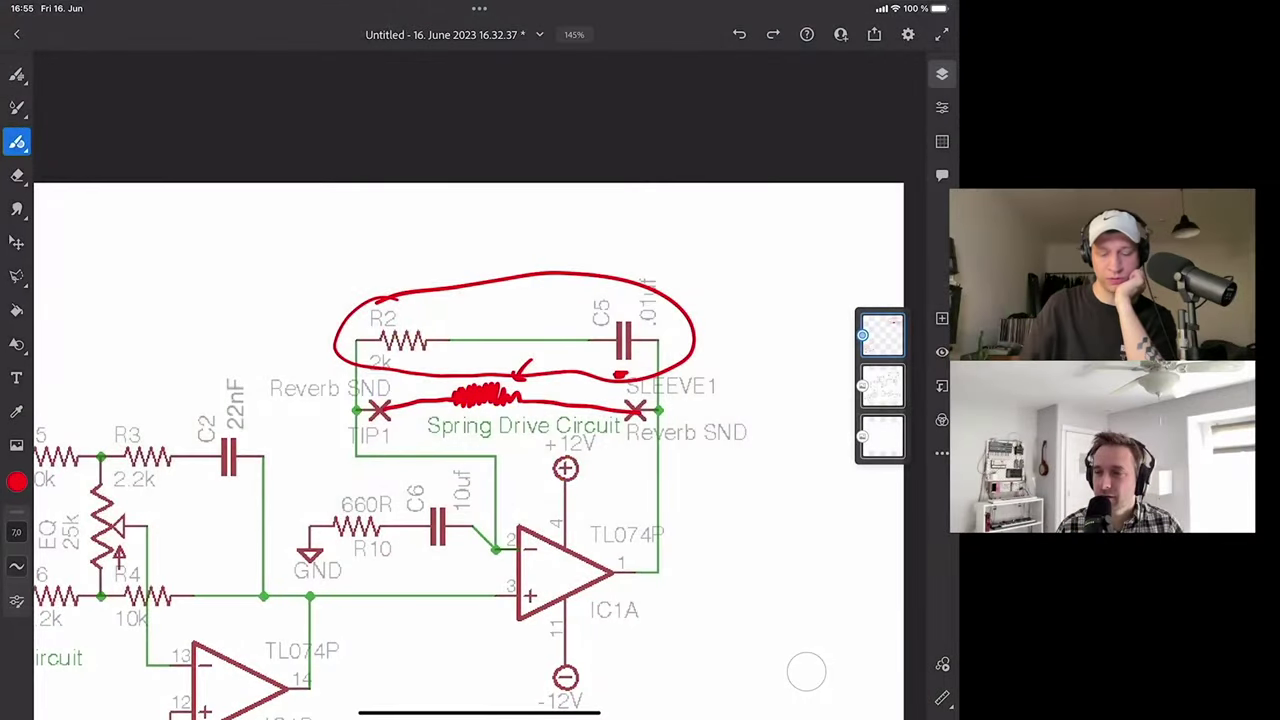
# Switch to the annotated reverb schematic, circle the EQ circuit in red, and undo the circle.
pyautogui.hscroll(-5, 806, 672)
pyautogui.scroll(-2, 806, 672)
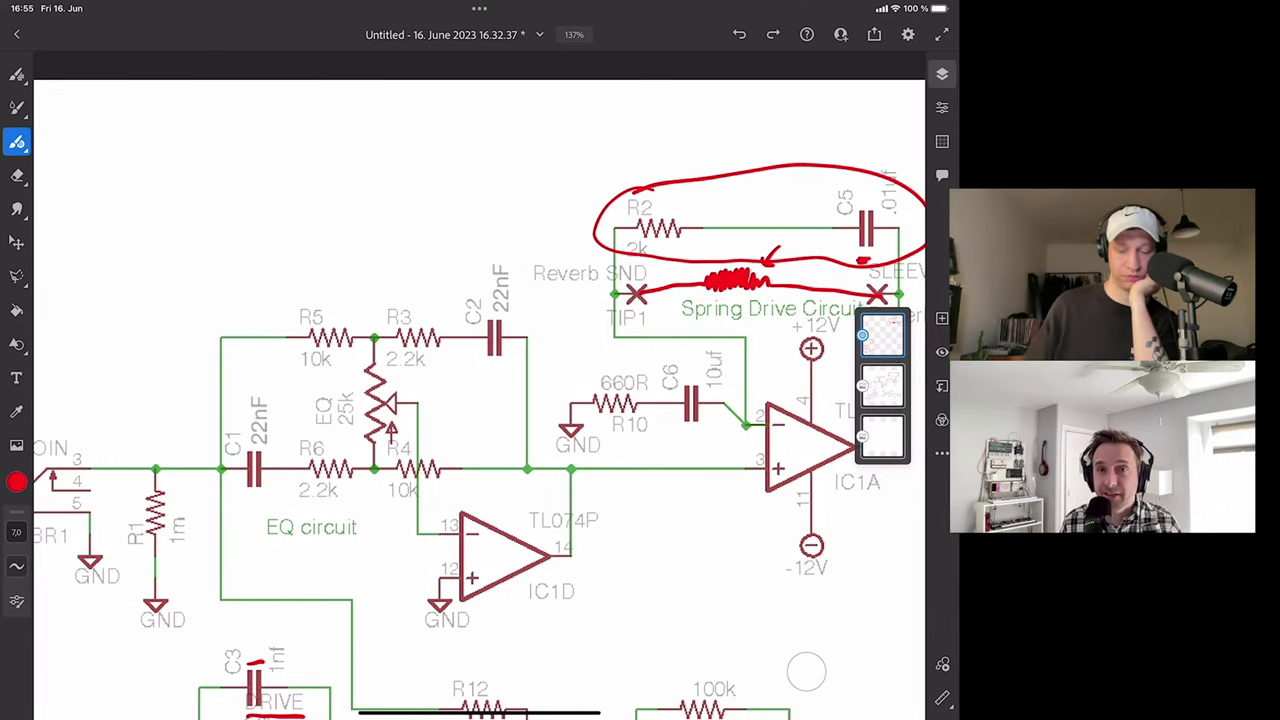
pyautogui.moveTo(364, 284)
pyautogui.mouseDown()
pyautogui.moveTo(222, 454)
pyautogui.moveTo(547, 417)
pyautogui.moveTo(300, 310)
pyautogui.mouseUp()
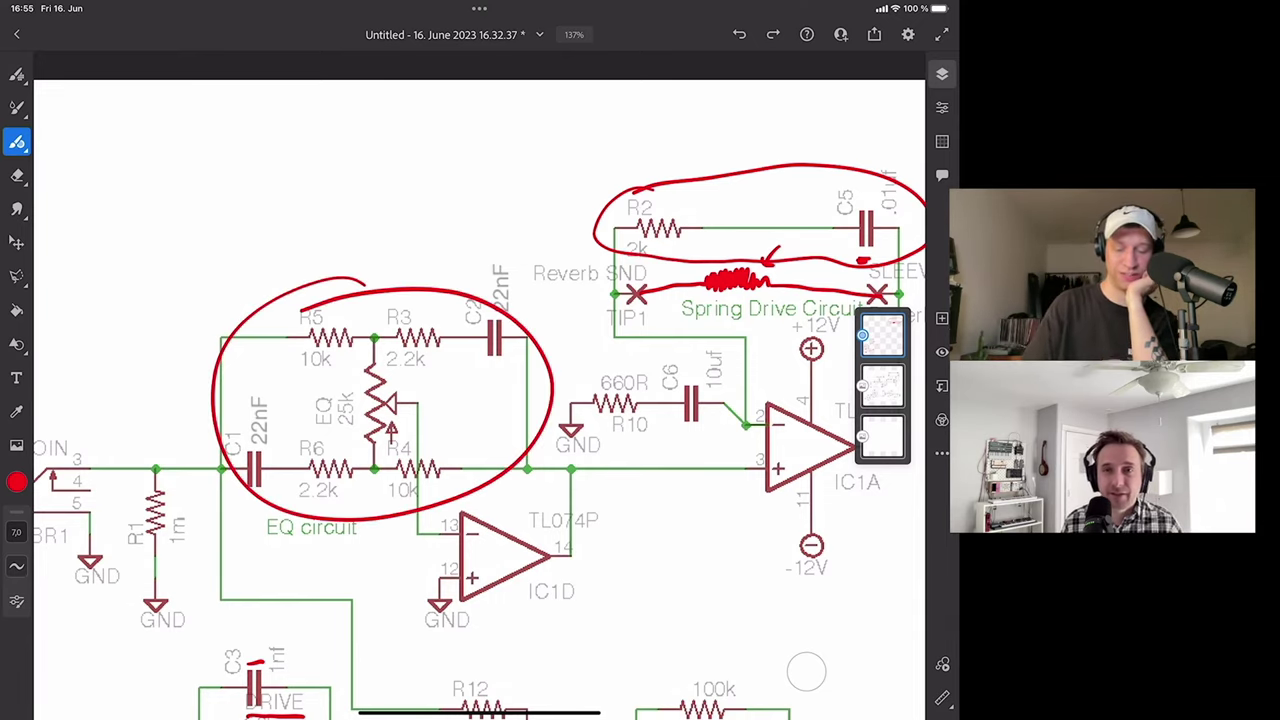
pyautogui.hotkey('ctrl', 'z')
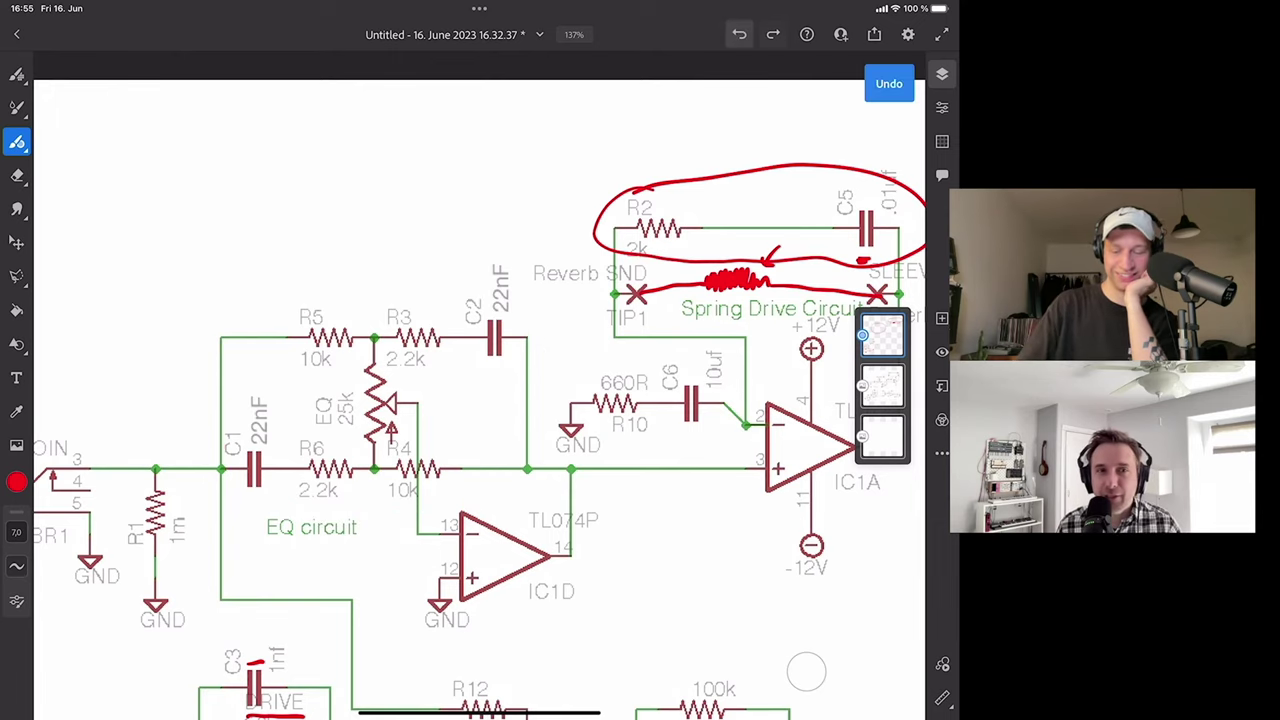
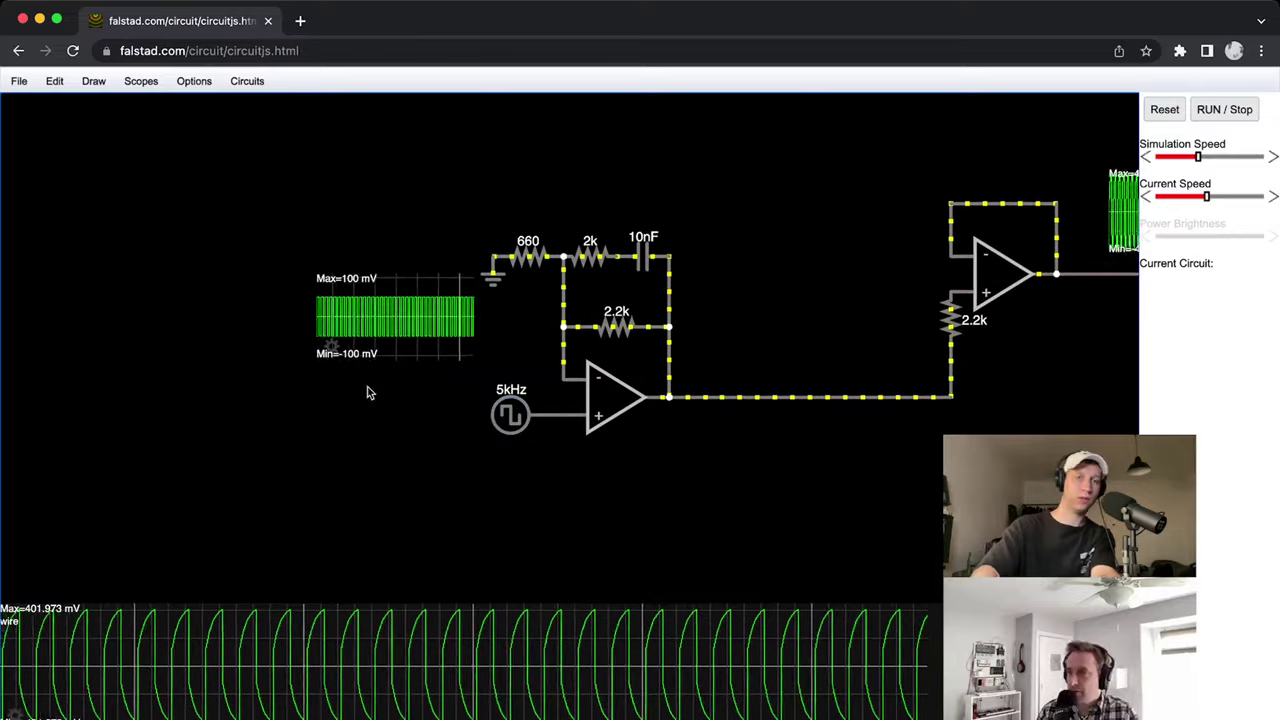
# Back in the circuit simulator, delete the floating input scope beside the source and remove the docked output scope.
pyautogui.moveTo(386, 362); pyautogui.dragTo(274, 262)
pyautogui.press('Delete')
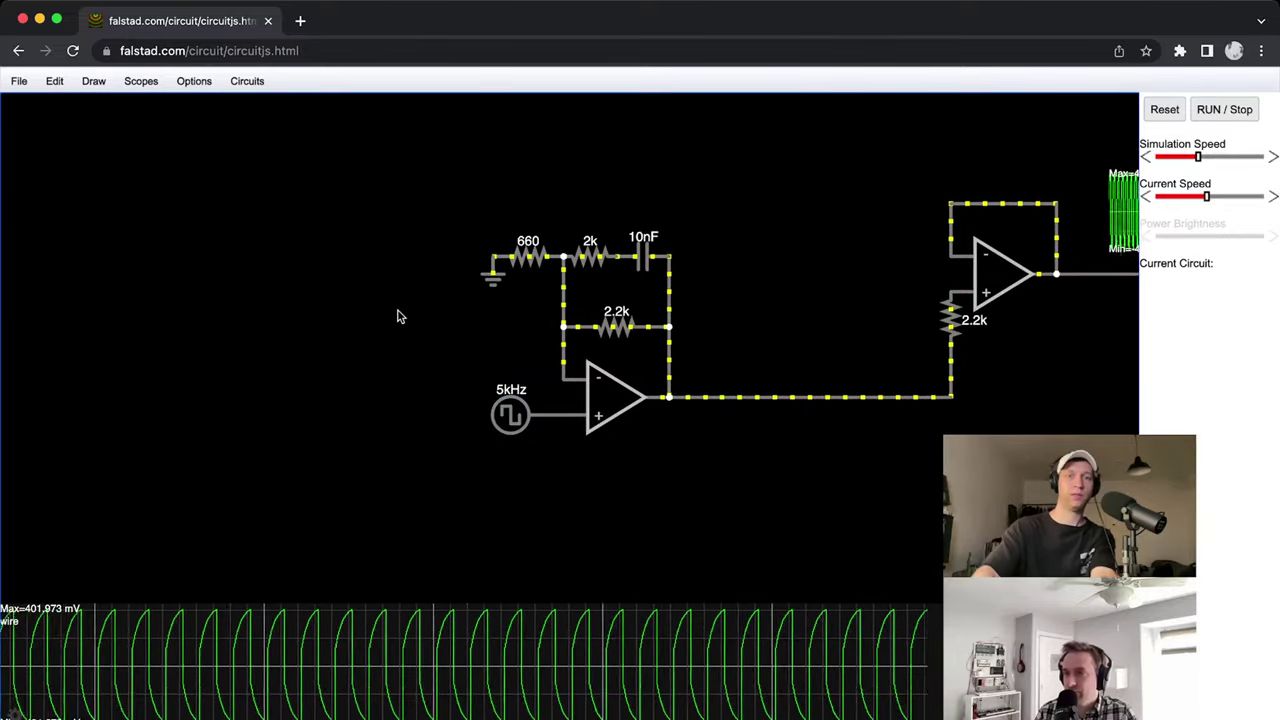
pyautogui.rightClick(500, 572)
pyautogui.click(520, 580)
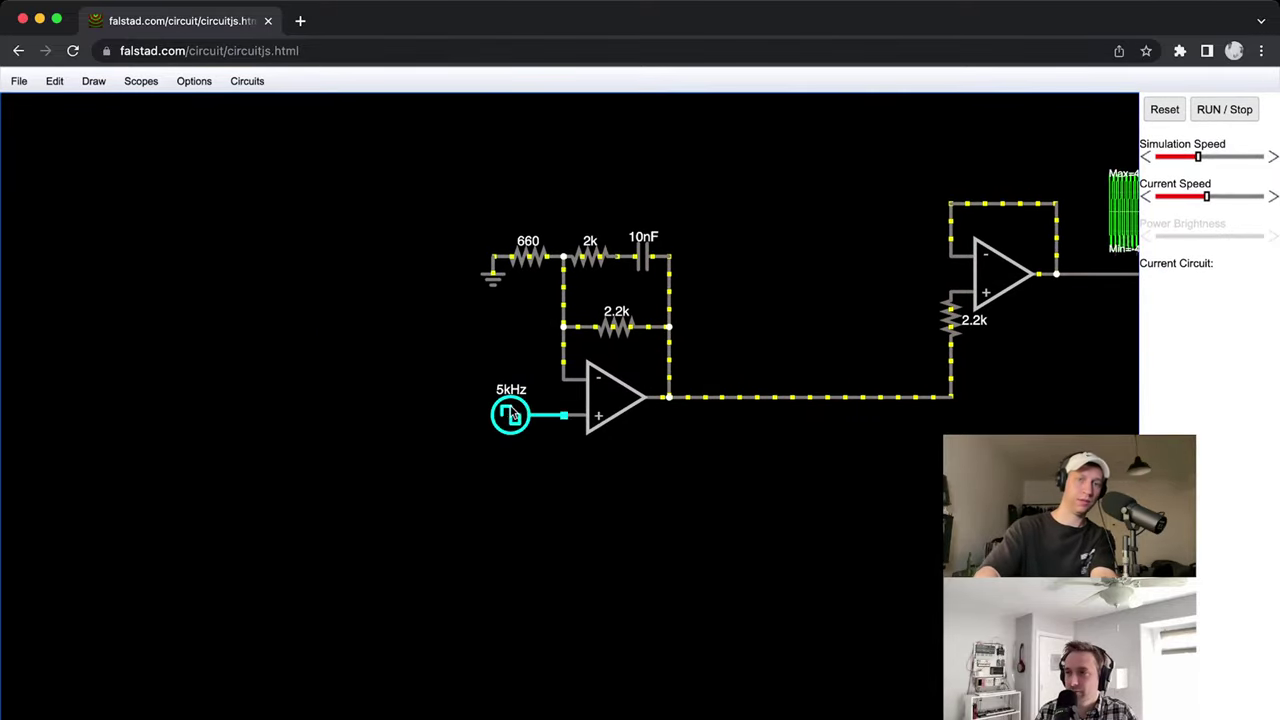
# Move the square-wave source away from the first op-amp's non-inverting input, leaving a gap, and keep its settings.
pyautogui.moveTo(510, 415); pyautogui.dragTo(337, 416)
pyautogui.doubleClick(337, 418)
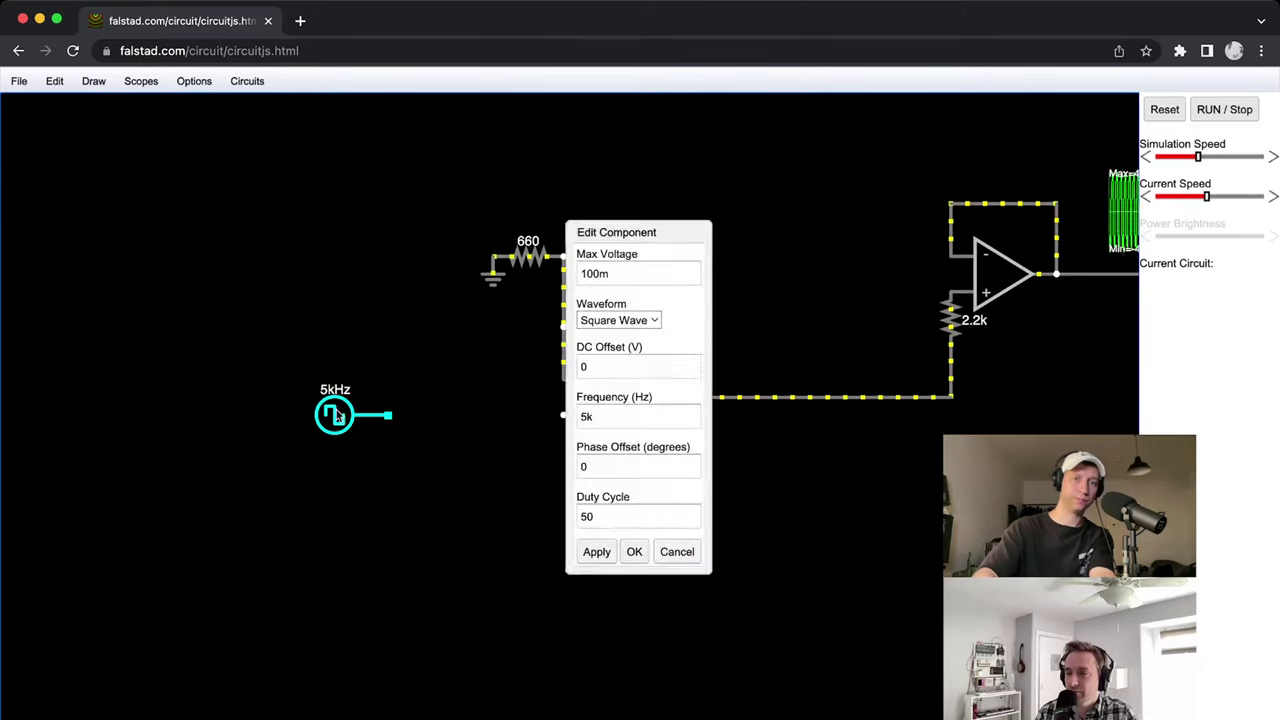
pyautogui.click(677, 553)
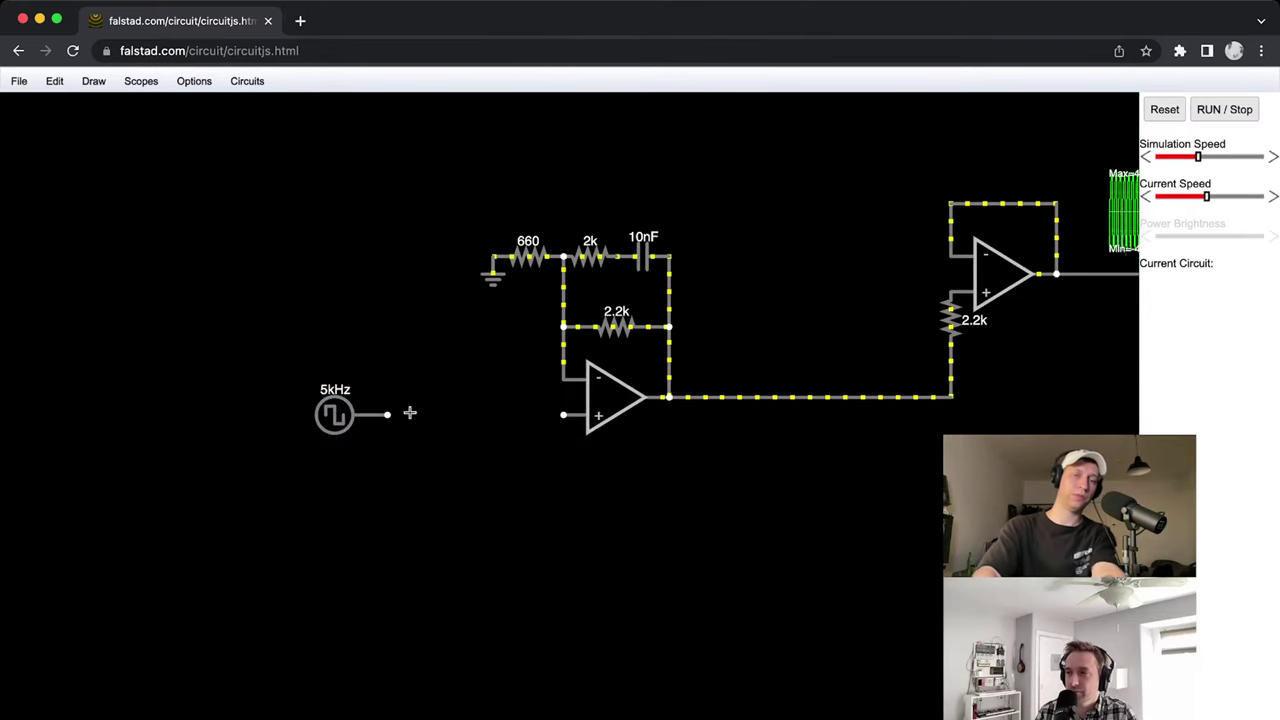
# Add a potentiometer at the source's output, wire its wiper to its far end, and hide its displayed values.
pyautogui.moveTo(387, 416); pyautogui.dragTo(460, 416)
pyautogui.click(93, 88)
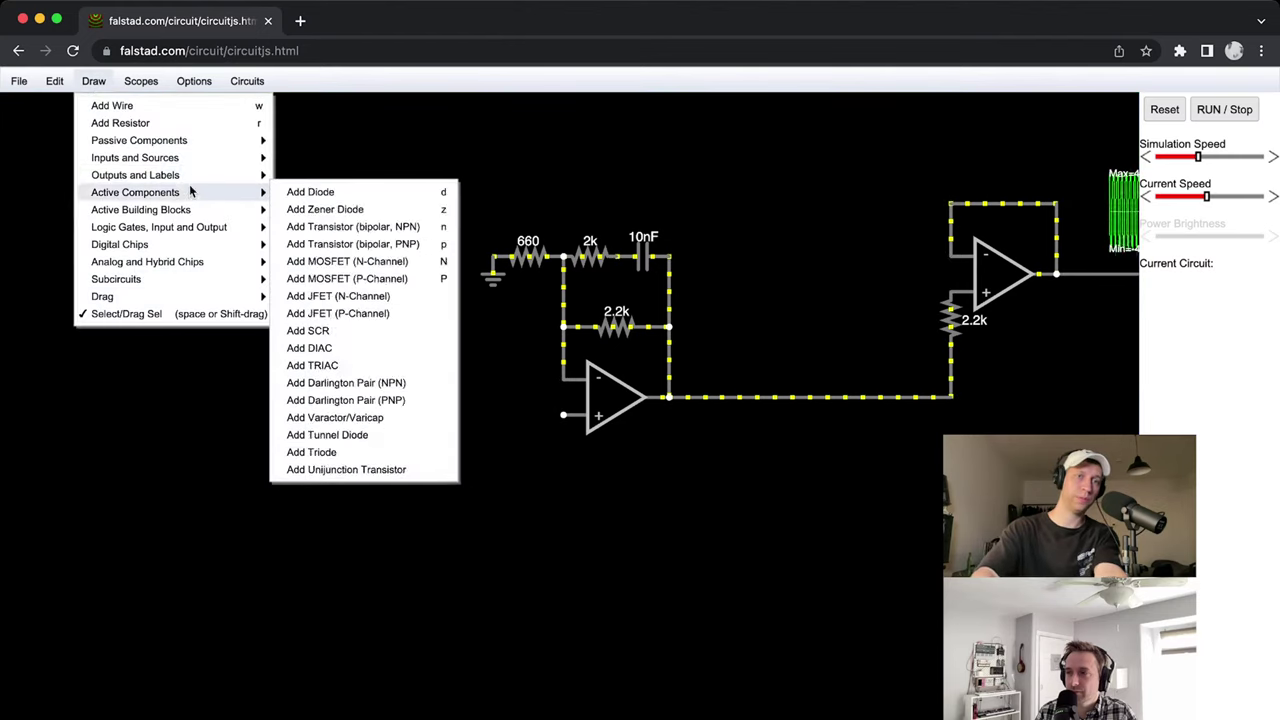
pyautogui.moveTo(172, 142)
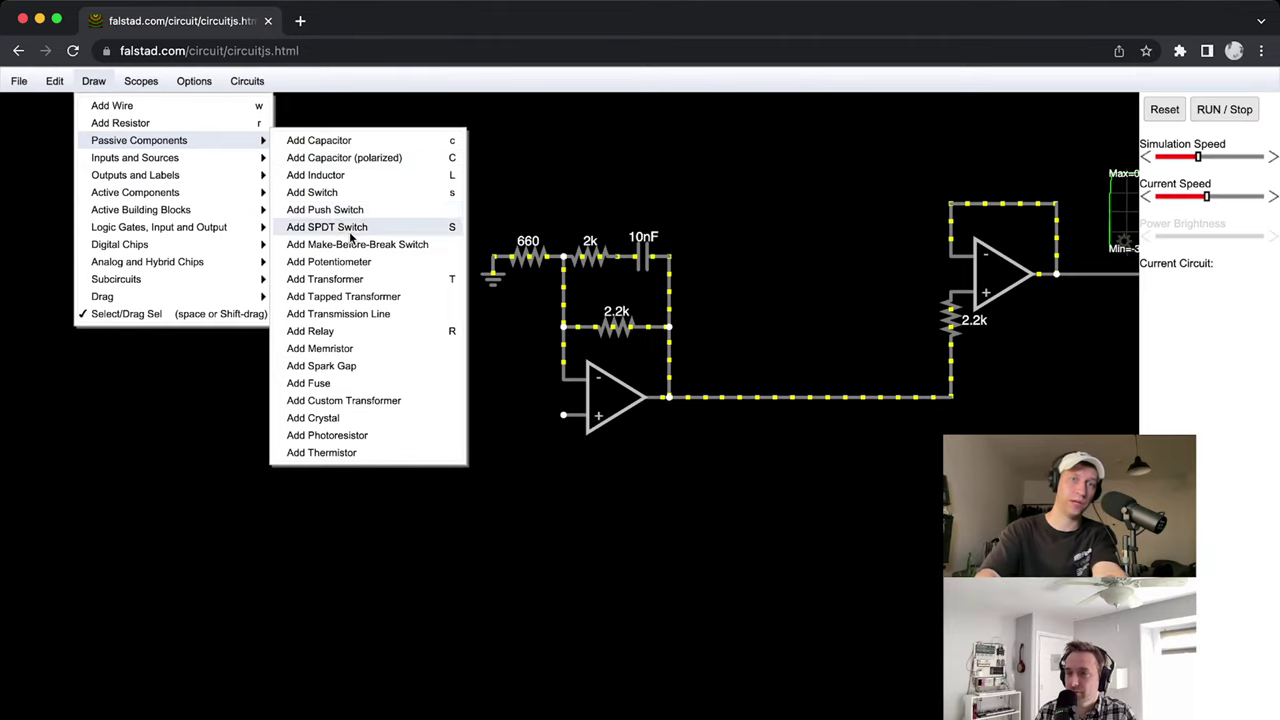
pyautogui.click(465, 424)
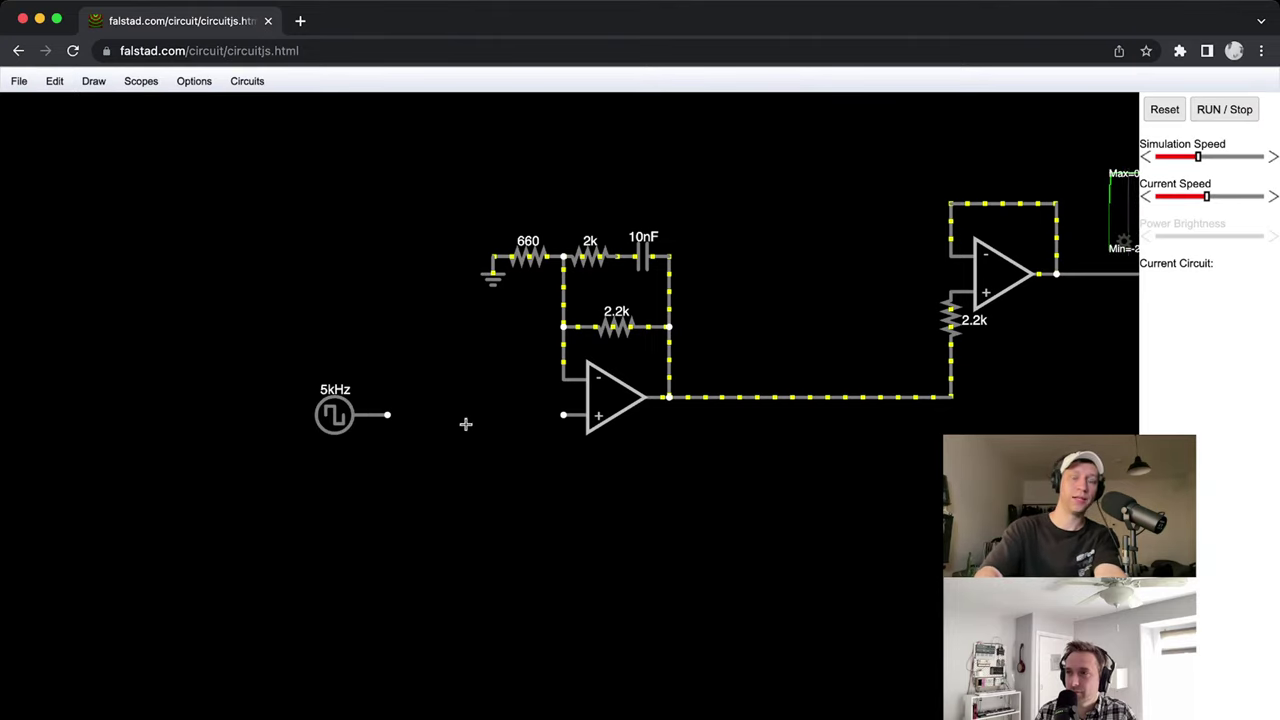
pyautogui.click(396, 417)
pyautogui.moveTo(455, 416); pyautogui.dragTo(463, 360)
pyautogui.moveTo(458, 413); pyautogui.dragTo(458, 413)
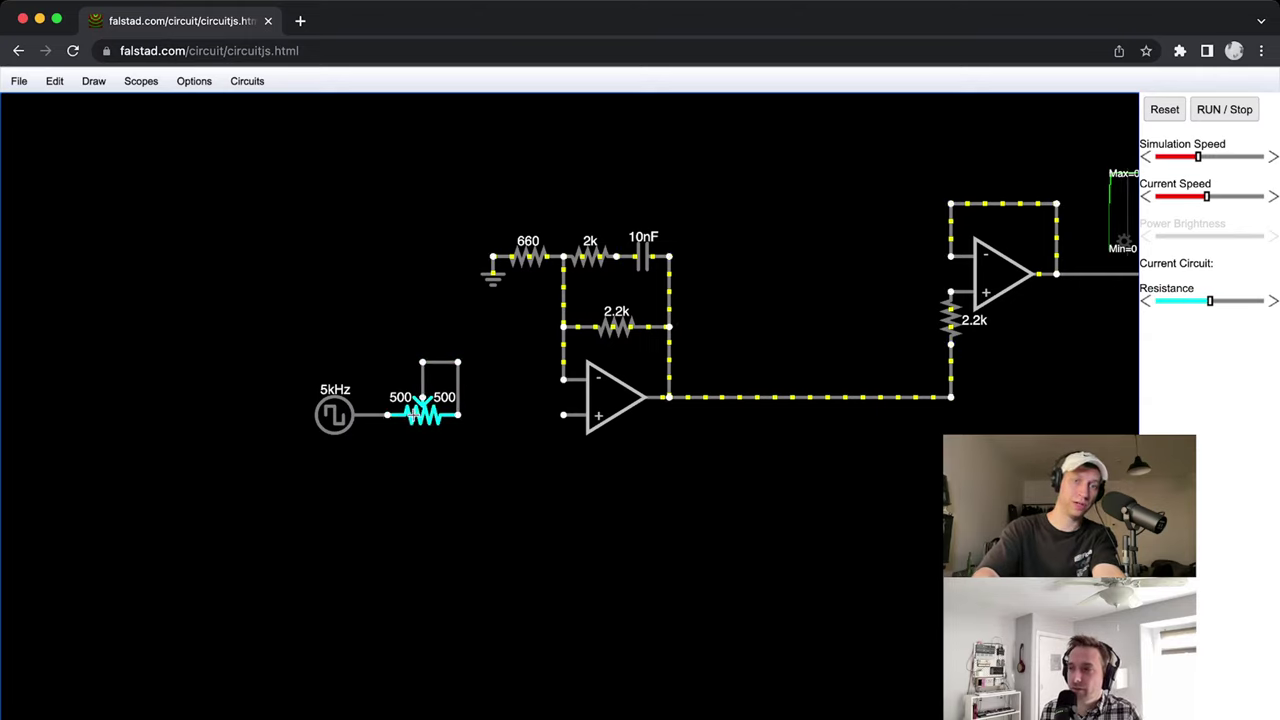
pyautogui.doubleClick(445, 425)
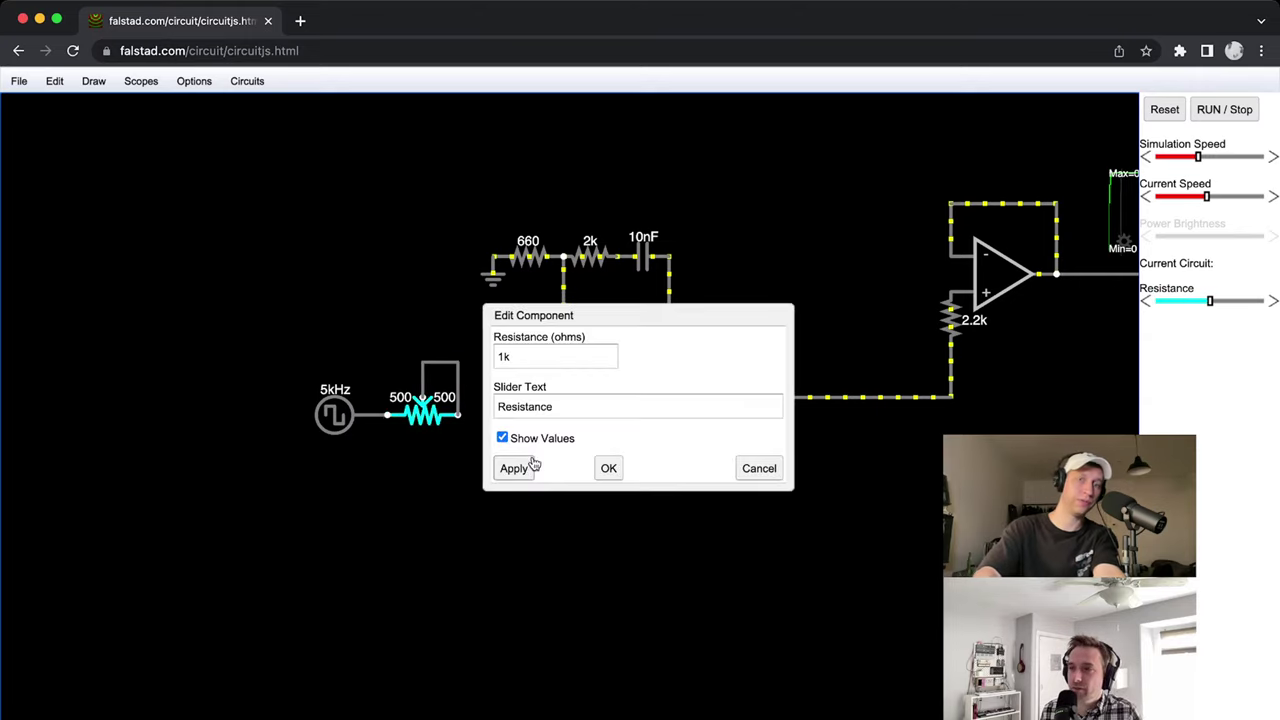
pyautogui.click(609, 468)
# Add a grounded 10 µF capacitor after the potentiometer and wire that node to the first op-amp's non-inverting input.
pyautogui.moveTo(458, 415); pyautogui.dragTo(461, 486)
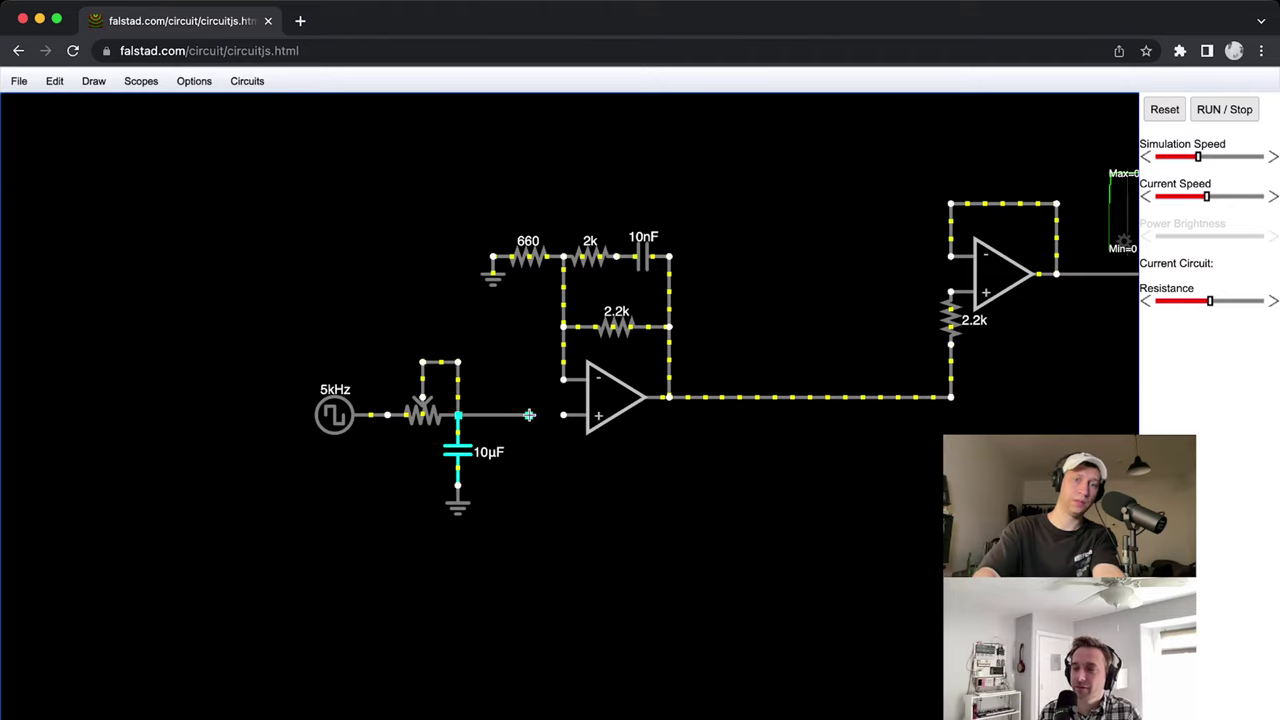
# Open an undocked scope for the wire at the first op-amp's non-inverting input and turn off its Max Scale option.
pyautogui.rightClick(523, 409)
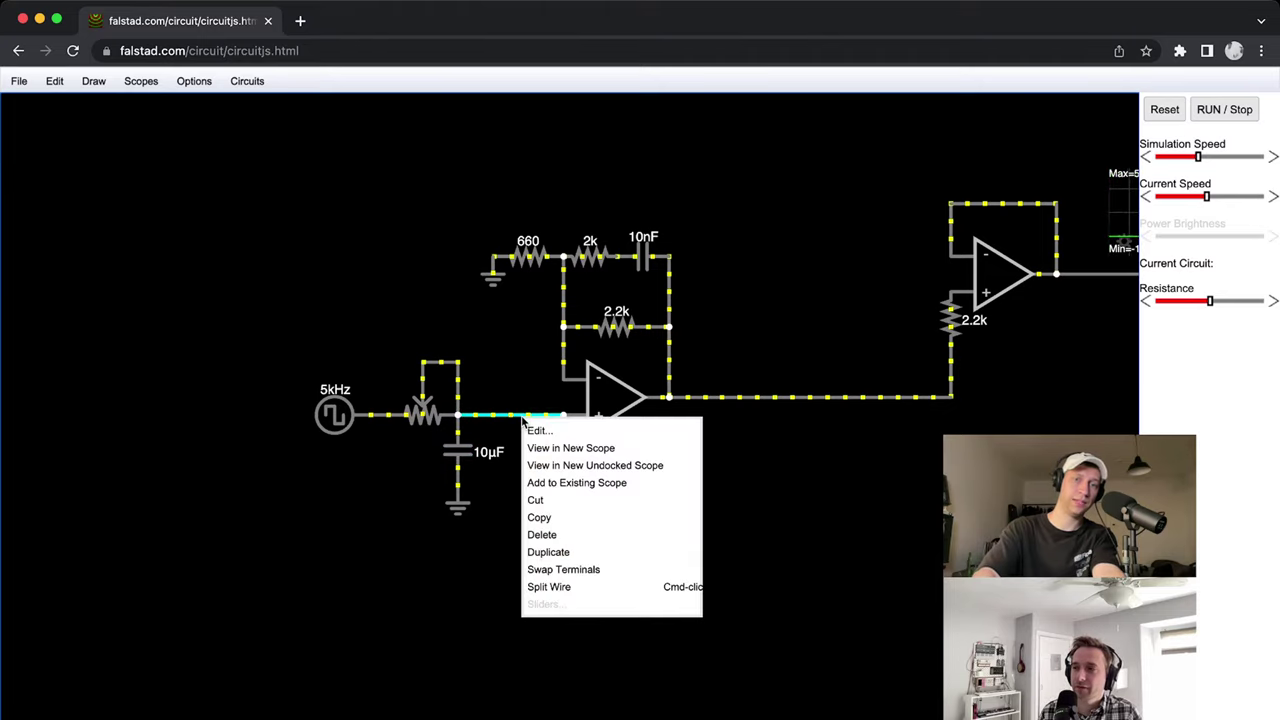
pyautogui.click(586, 466)
pyautogui.rightClick(615, 505)
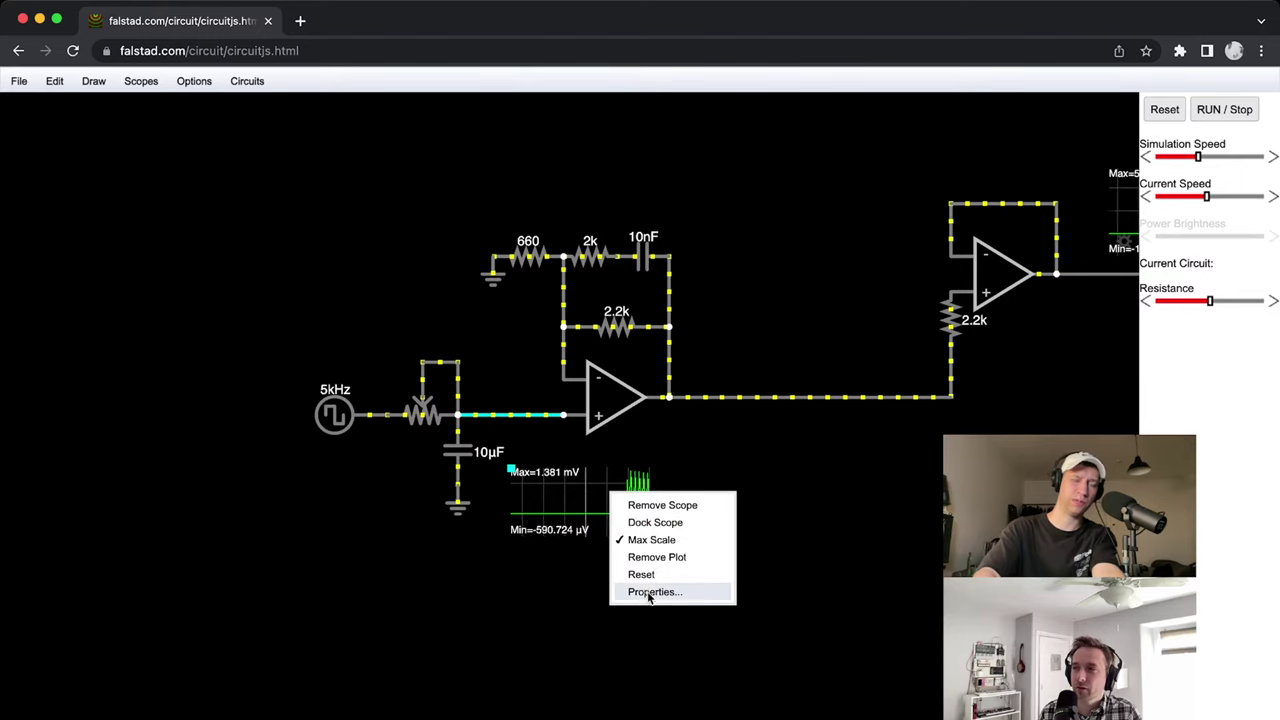
pyautogui.click(656, 536)
pyautogui.rightClick(622, 518)
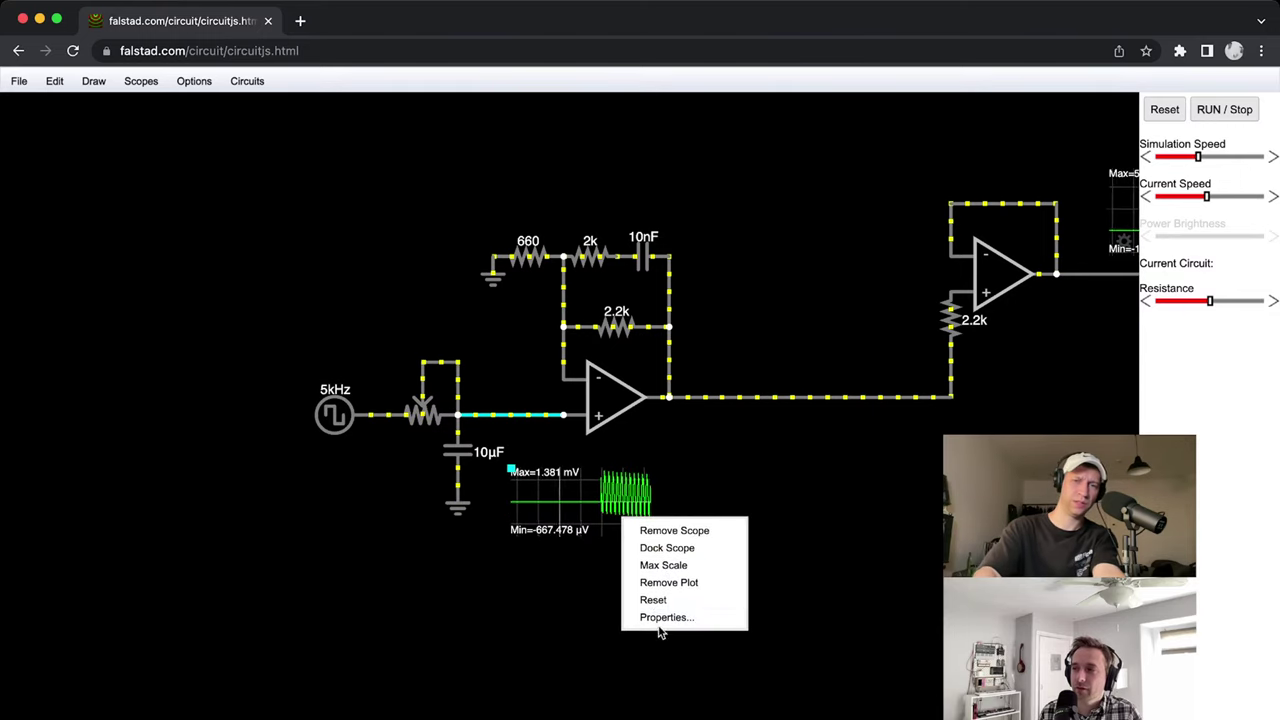
pyautogui.click(398, 452)
# Set the square-wave source's frequency to 400 Hz and inspect the trace on the op-amp input scope.
pyautogui.doubleClick(334, 414)
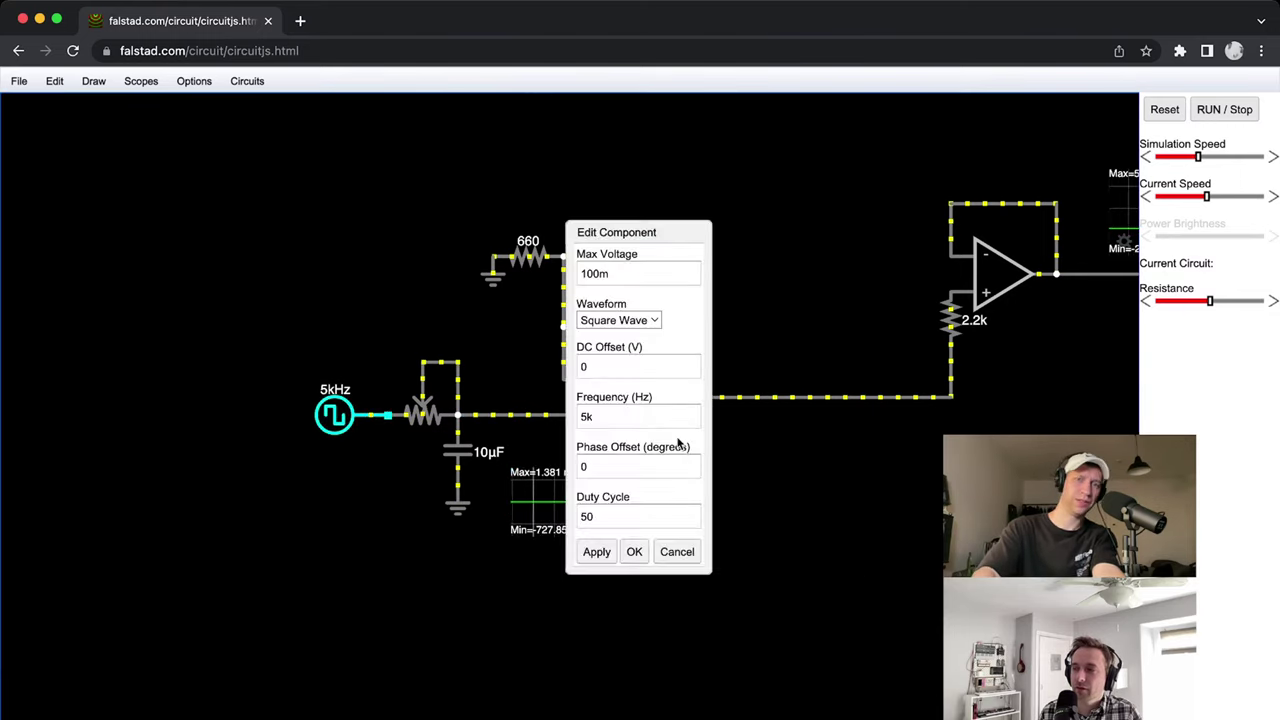
pyautogui.doubleClick(602, 518)
pyautogui.doubleClick(584, 416)
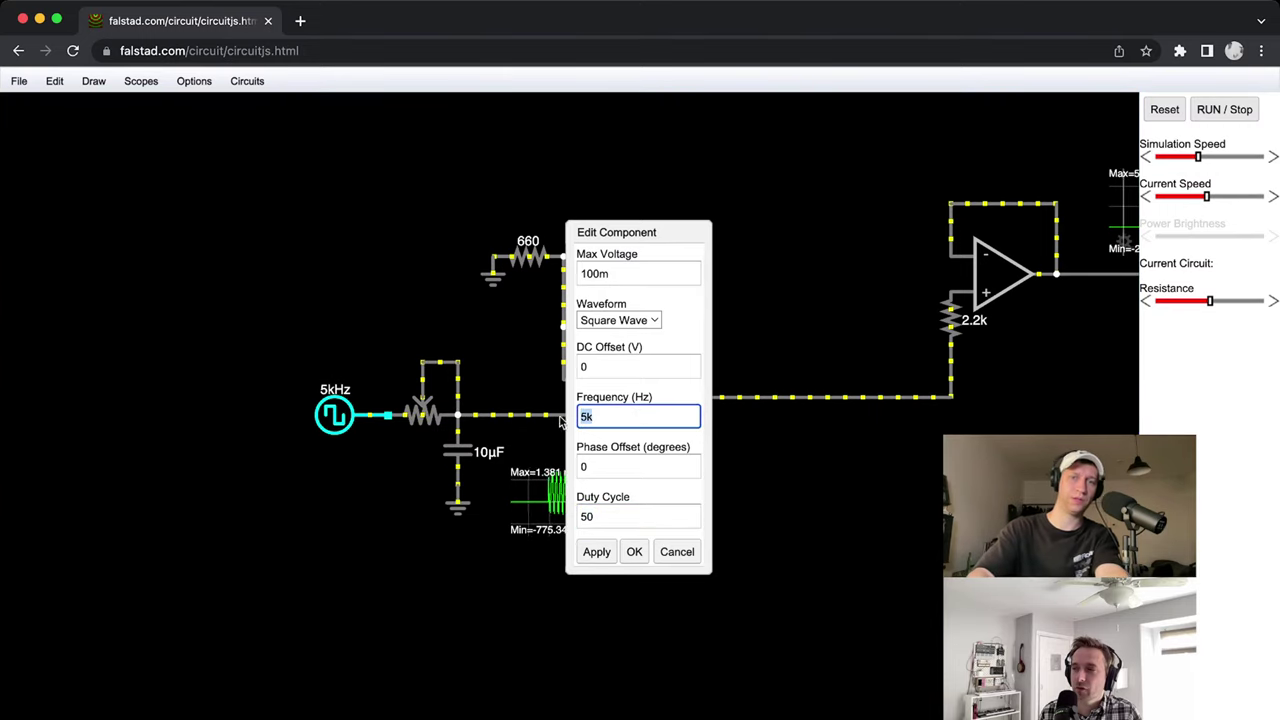
pyautogui.write('400')
pyautogui.press('Return')
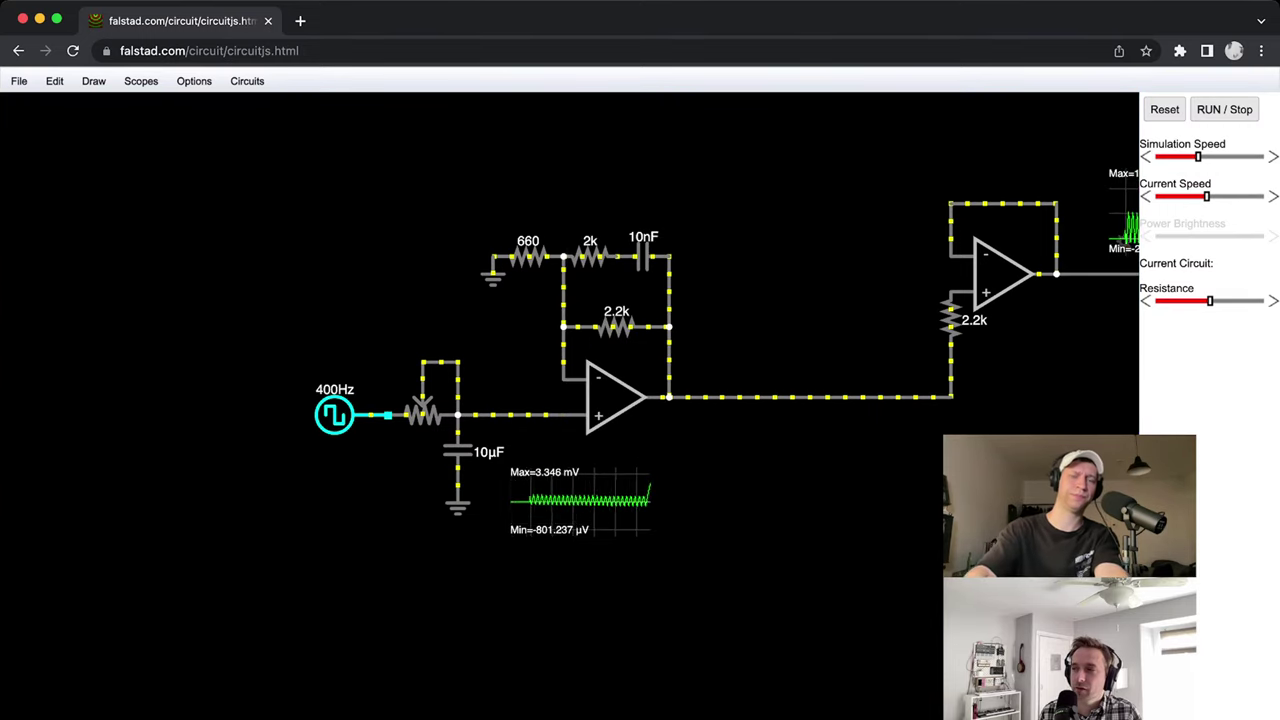
pyautogui.rightClick(626, 504)
pyautogui.click(711, 483)
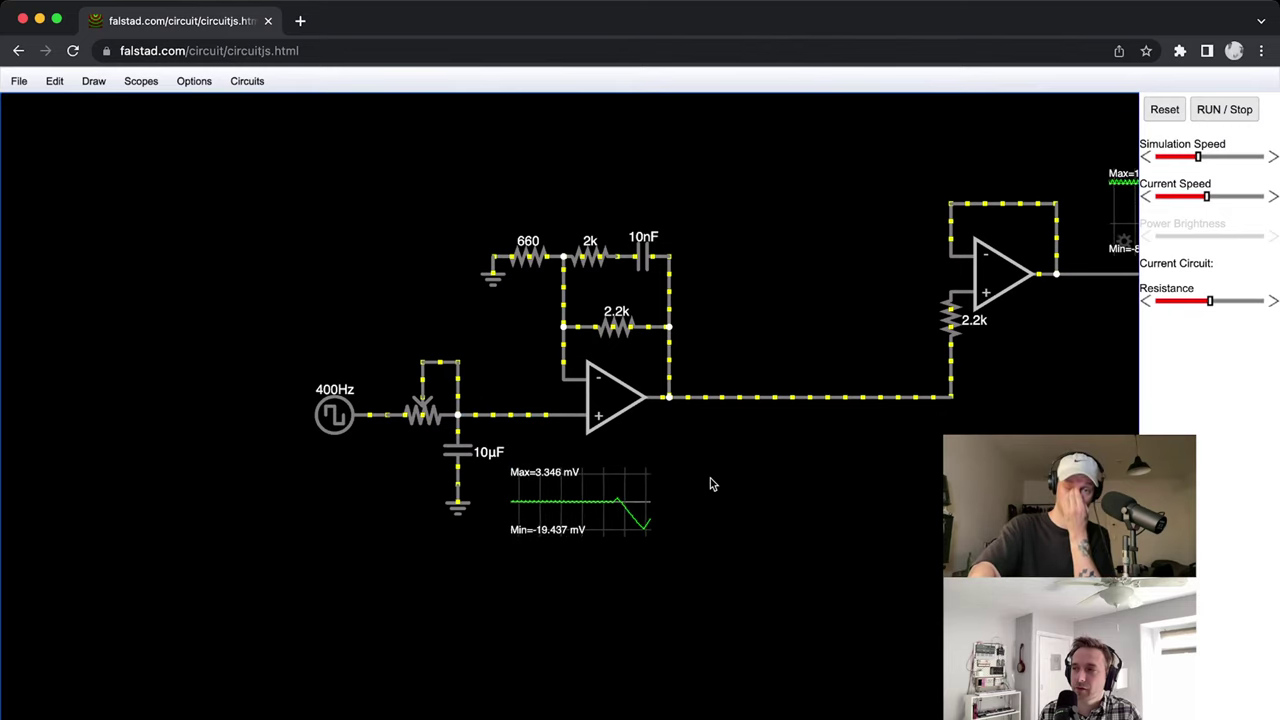
pyautogui.moveTo(651, 527)
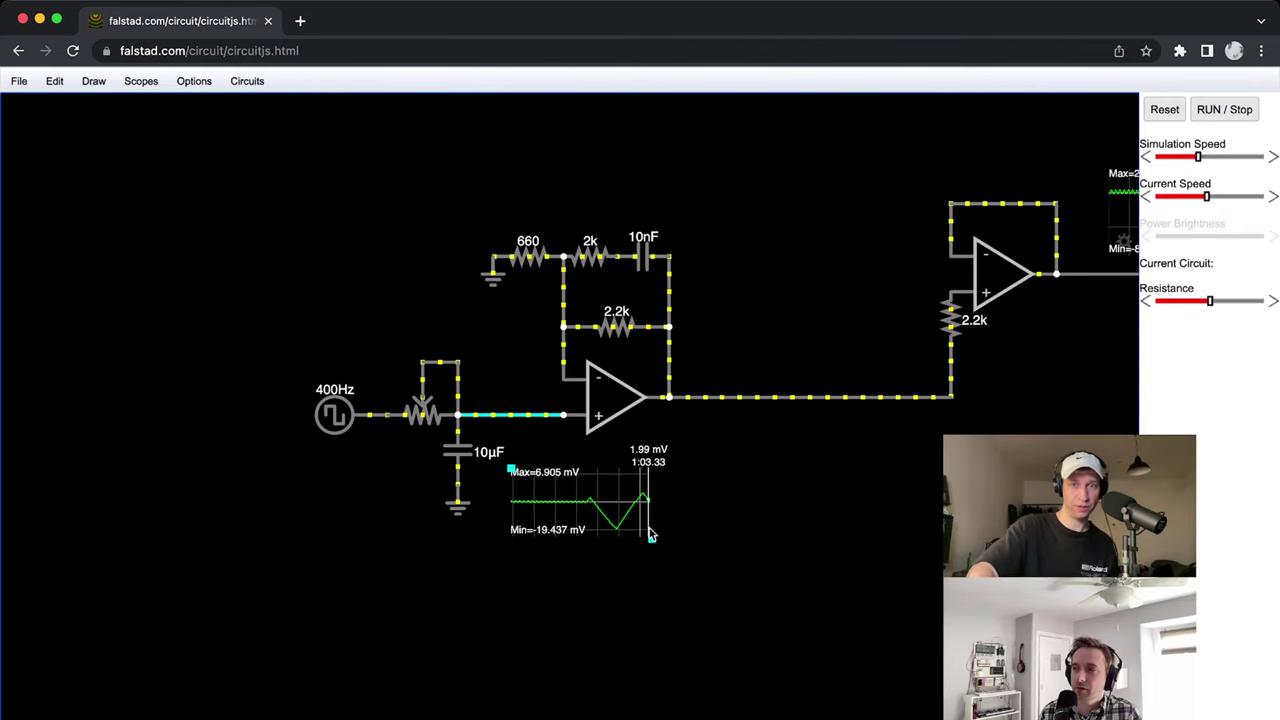
# Enlarge the scope showing the first op-amp's non-inverting input signal.
pyautogui.moveTo(652, 537); pyautogui.dragTo(669, 567)
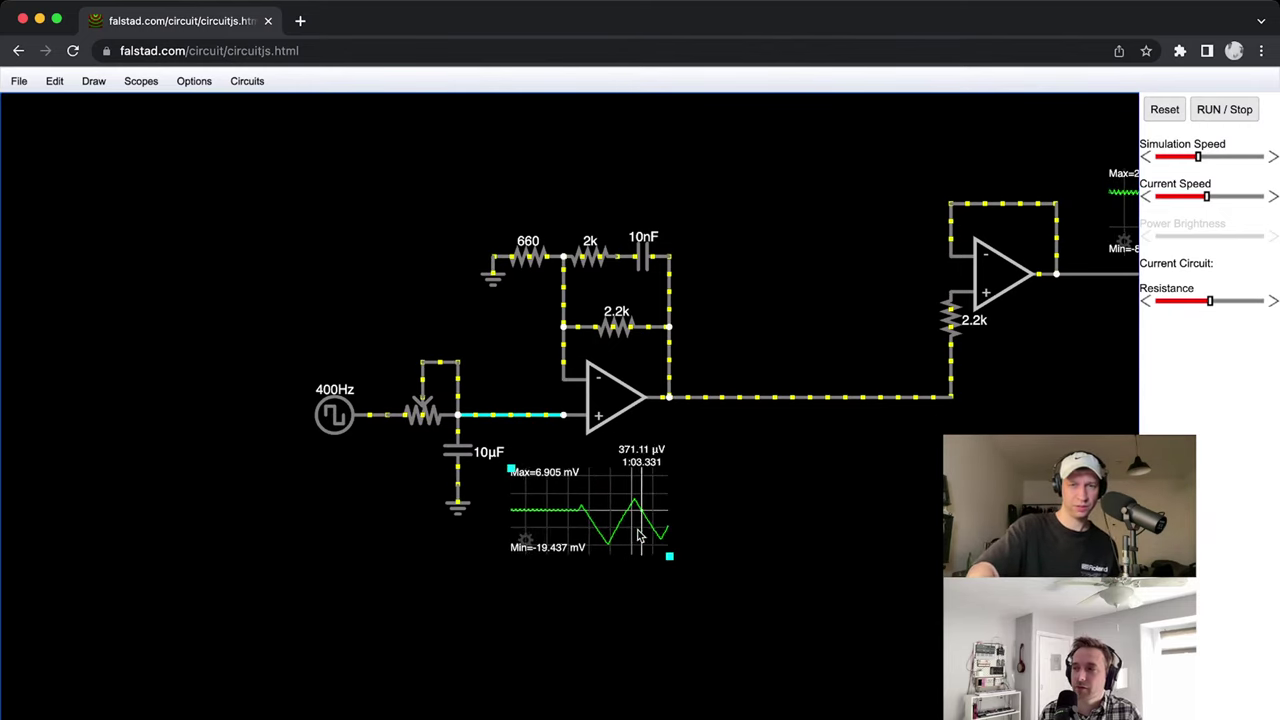
pyautogui.doubleClick(440, 460)
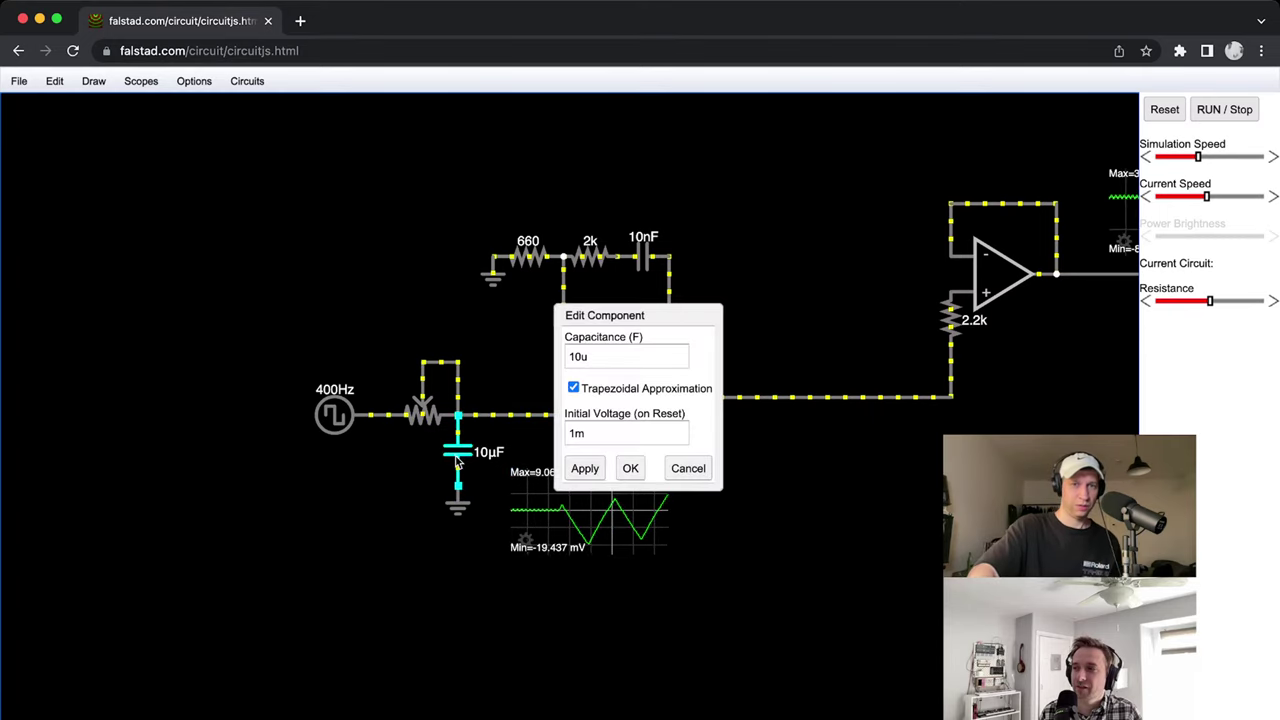
pyautogui.click(688, 466)
# Set the potentiometer's resistance to 100k and its slider text to LOW PASS.
pyautogui.doubleClick(412, 428)
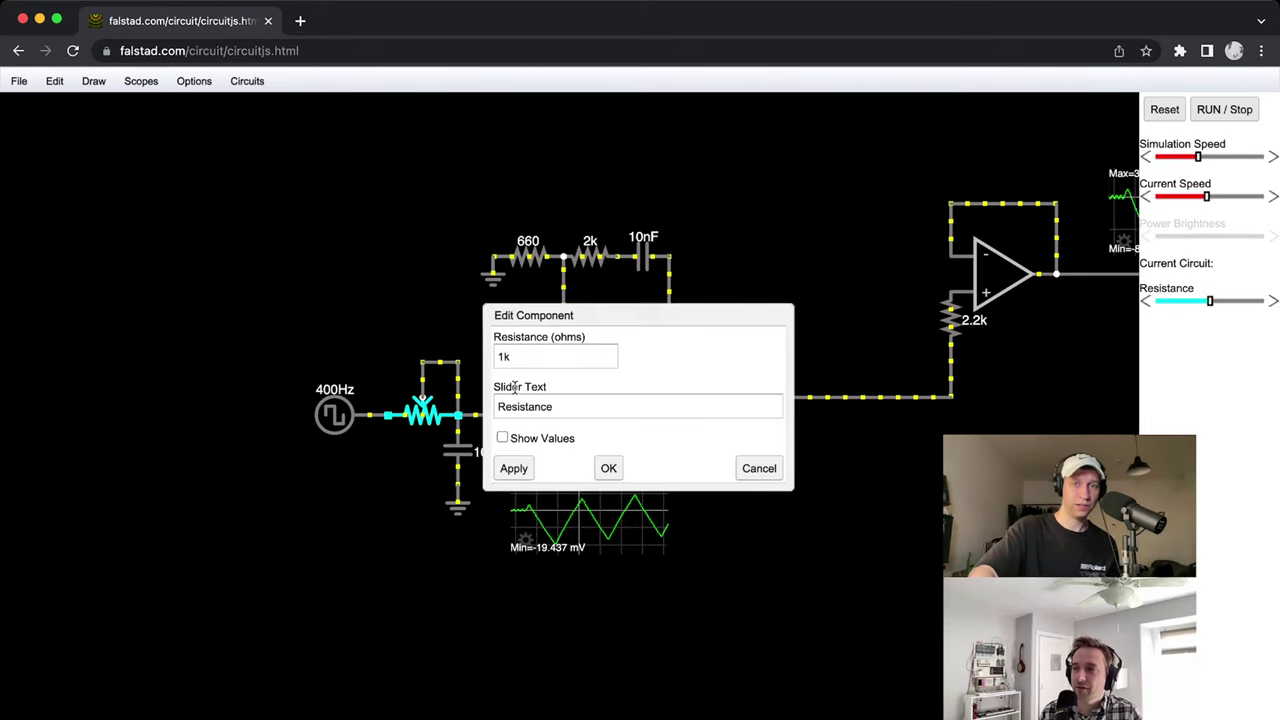
pyautogui.click(580, 356)
pyautogui.press('BackSpace')
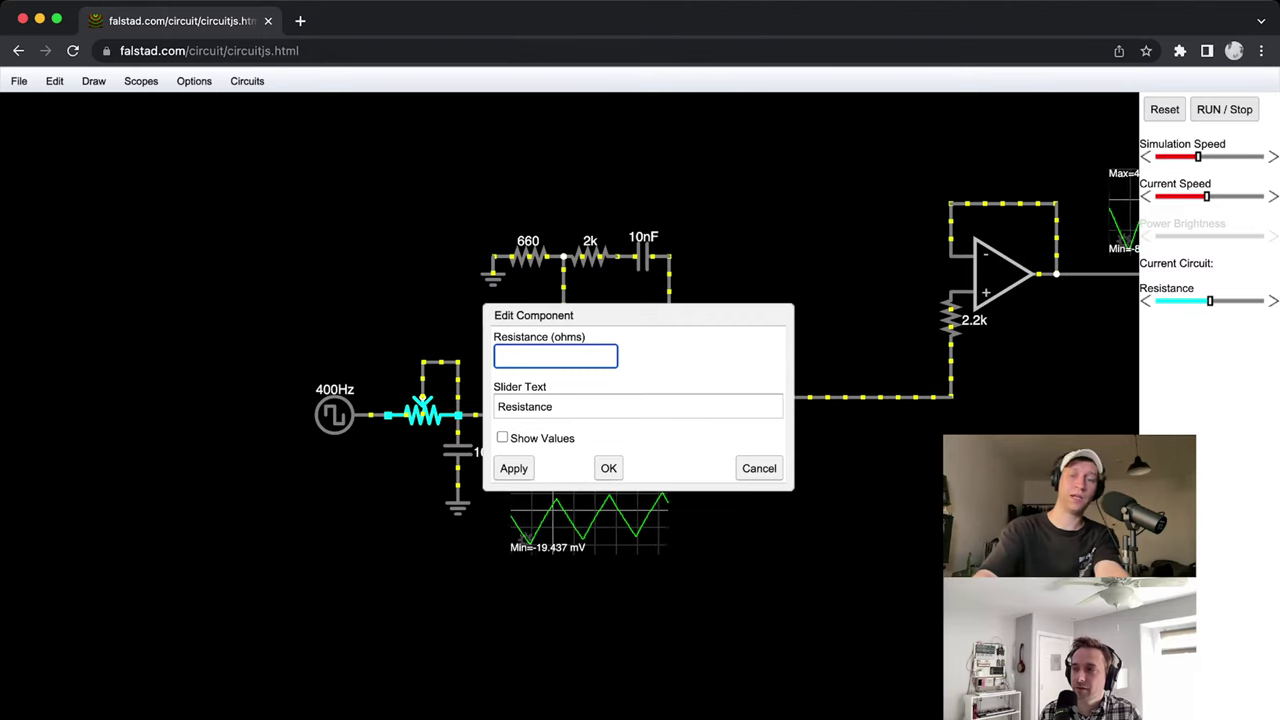
pyautogui.write('00k')
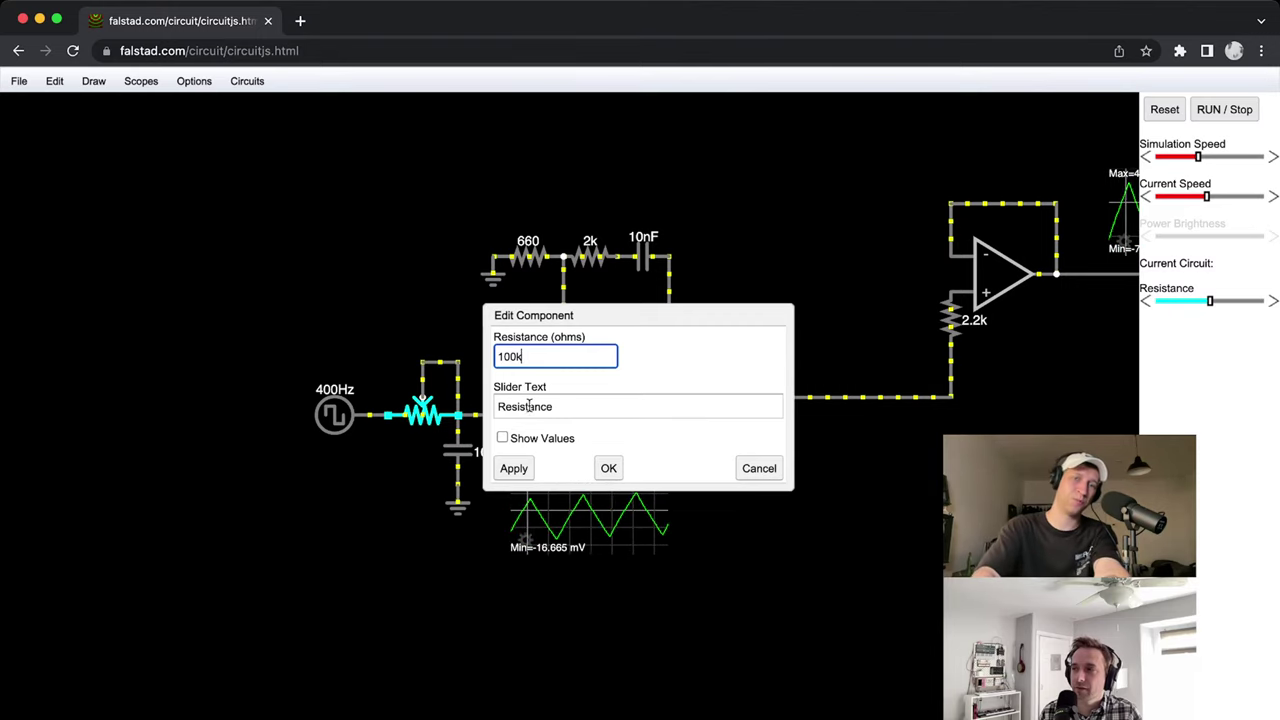
pyautogui.click(514, 468)
pyautogui.doubleClick(540, 406)
pyautogui.write('LOW PASS')
pyautogui.press('Return')
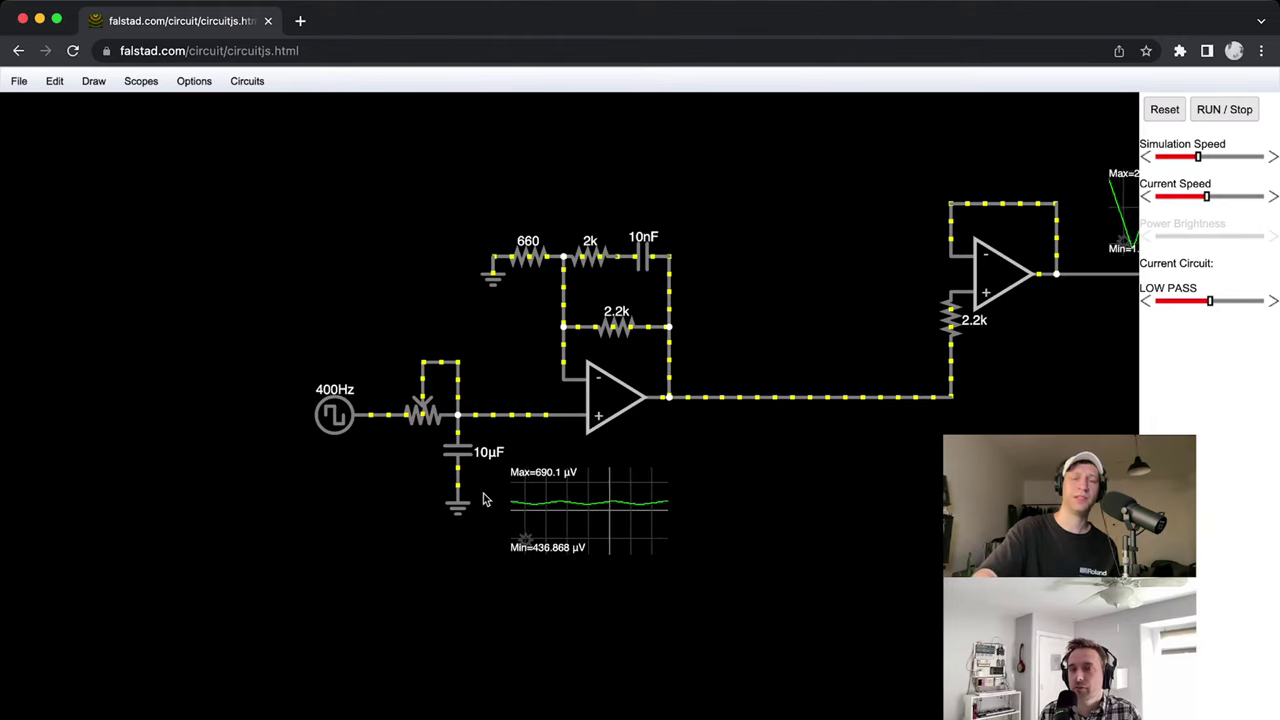
# Set the capacitance of the grounded filter capacitor after the potentiometer to 10 nF.
pyautogui.doubleClick(463, 458)
pyautogui.click(602, 355)
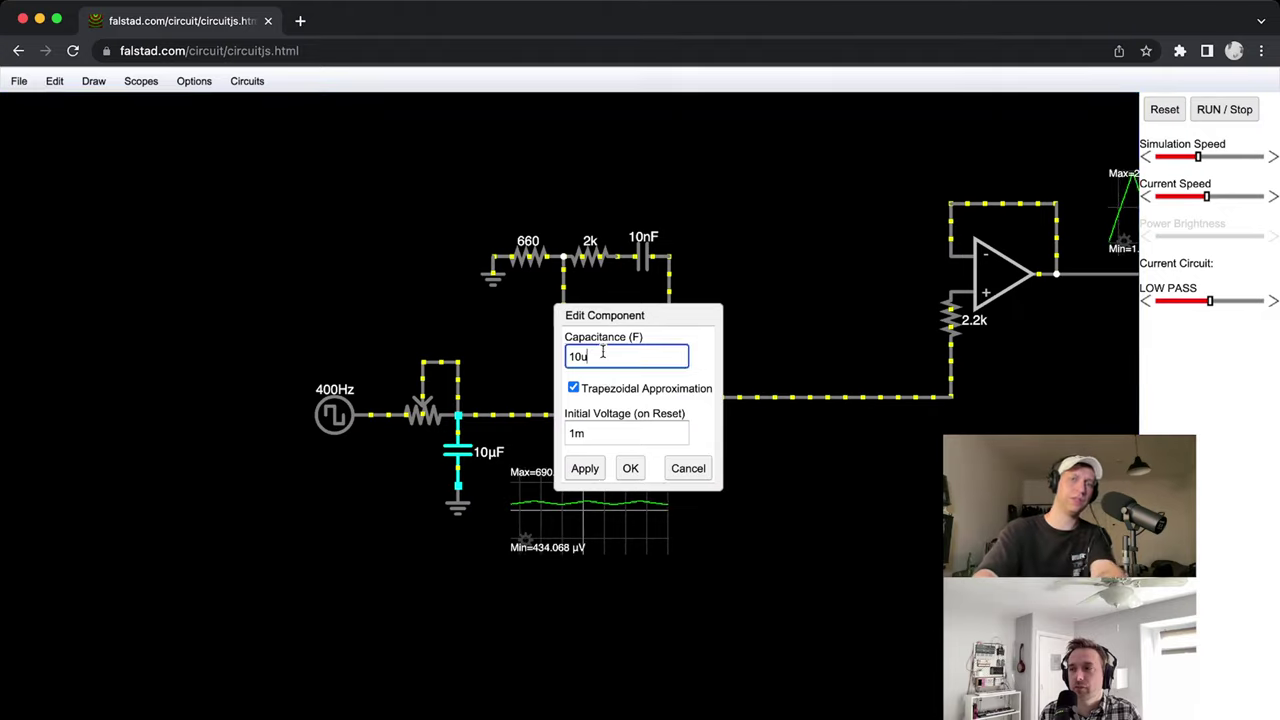
pyautogui.write('n')
pyautogui.press('Return')
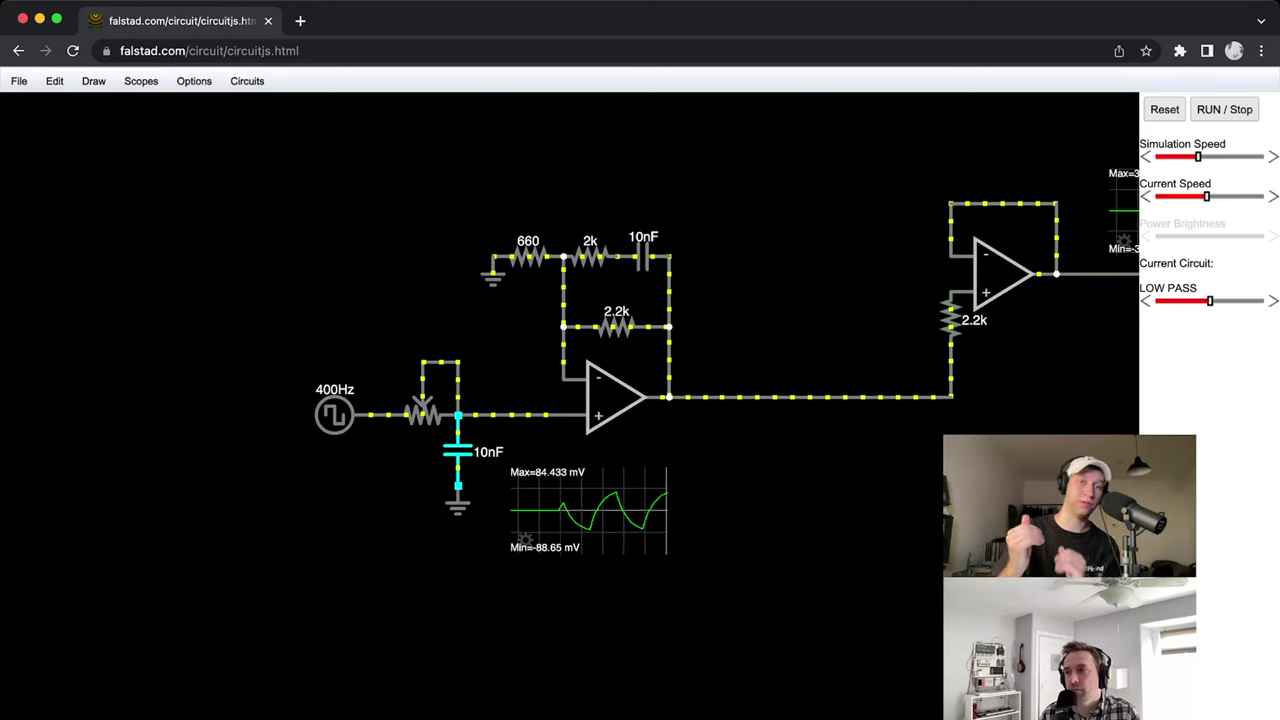
# Raise the simulation and current speeds and sweep the LOW PASS potentiometer between its extremes, ending at minimum, to compare the scope traces.
pyautogui.moveTo(1206, 196); pyautogui.dragTo(1242, 204)
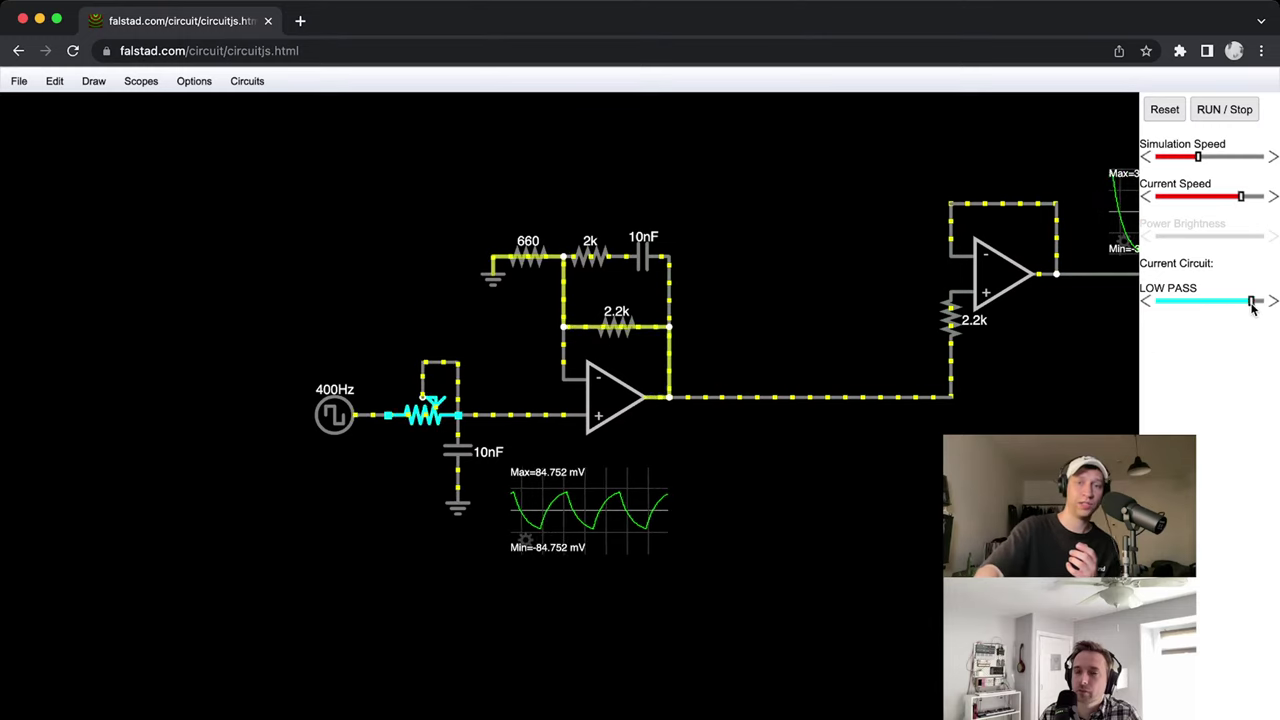
pyautogui.moveTo(1266, 302); pyautogui.dragTo(1112, 310)
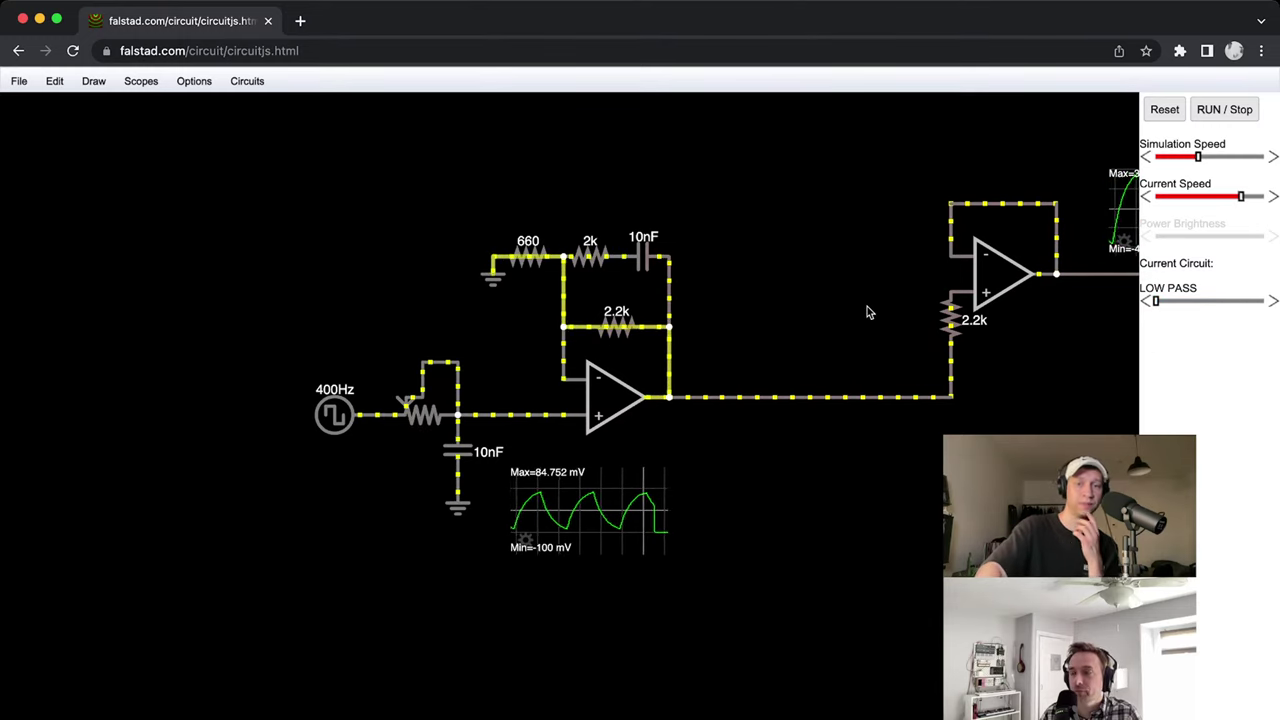
pyautogui.moveTo(1227, 301); pyautogui.dragTo(1266, 301)
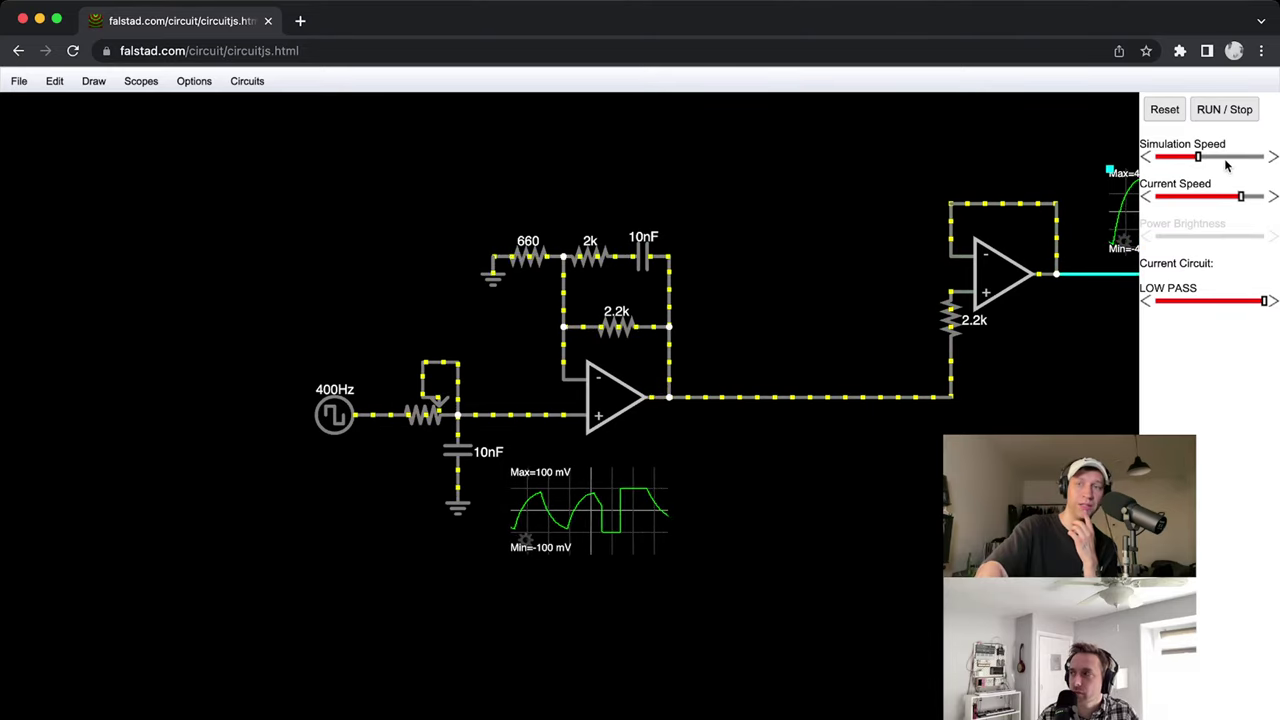
pyautogui.scroll(3, 645, 515)
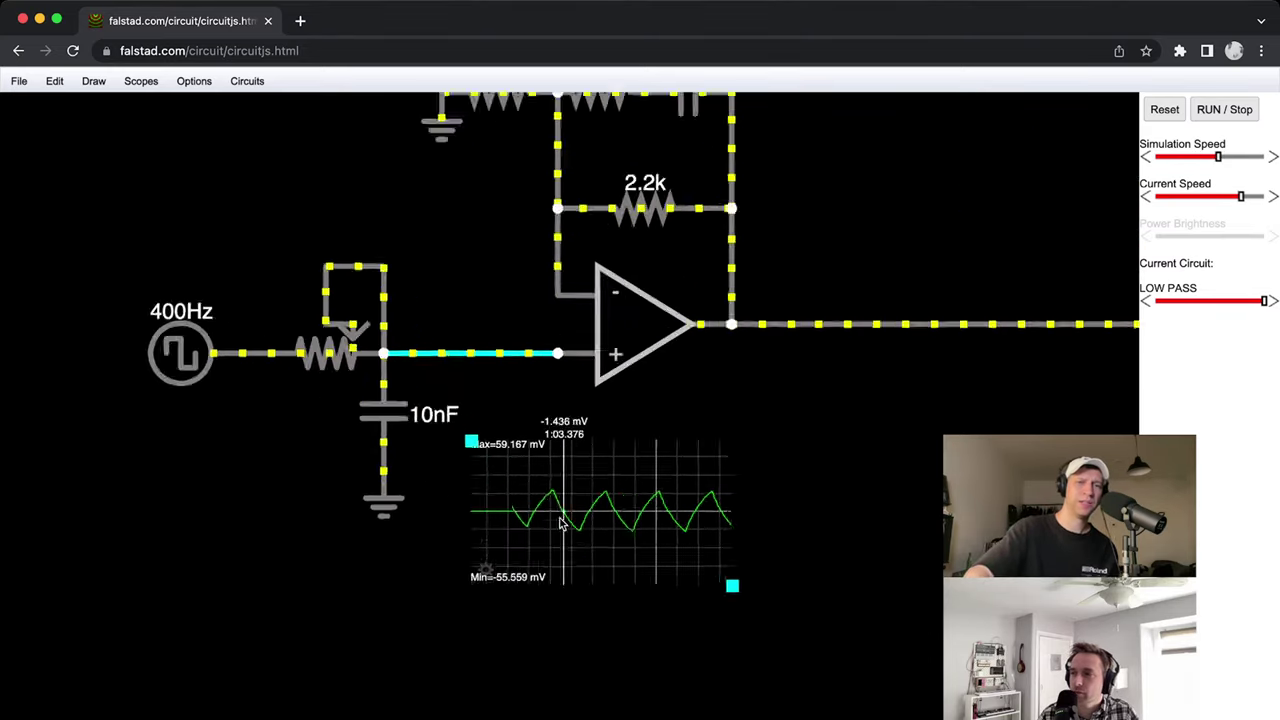
pyautogui.scroll(-3, 829, 341)
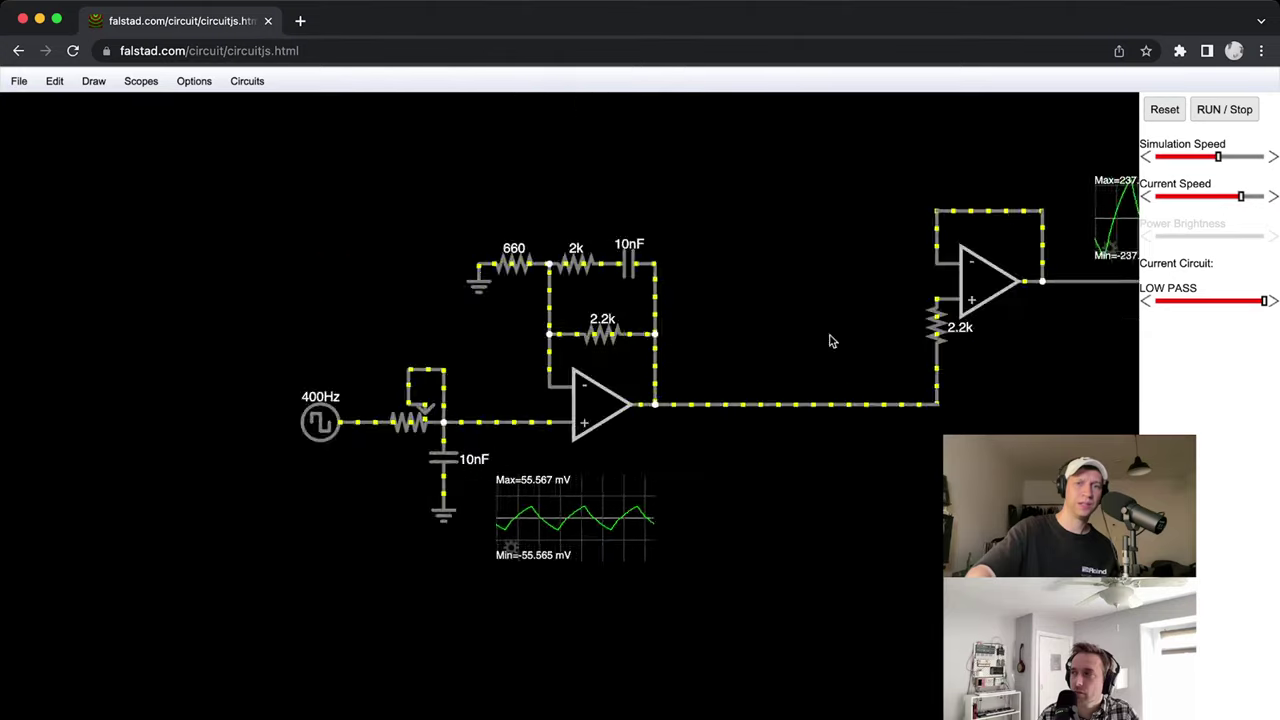
pyautogui.click(1273, 199)
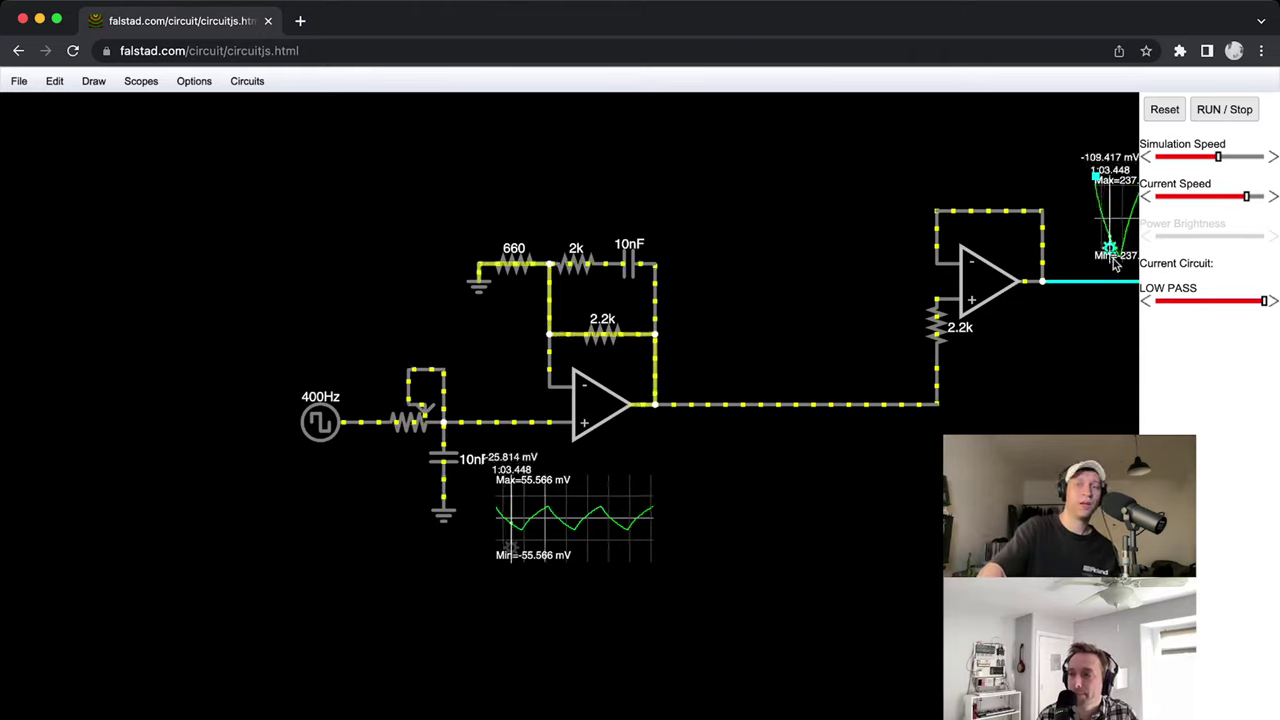
pyautogui.moveTo(1222, 300); pyautogui.dragTo(1217, 302)
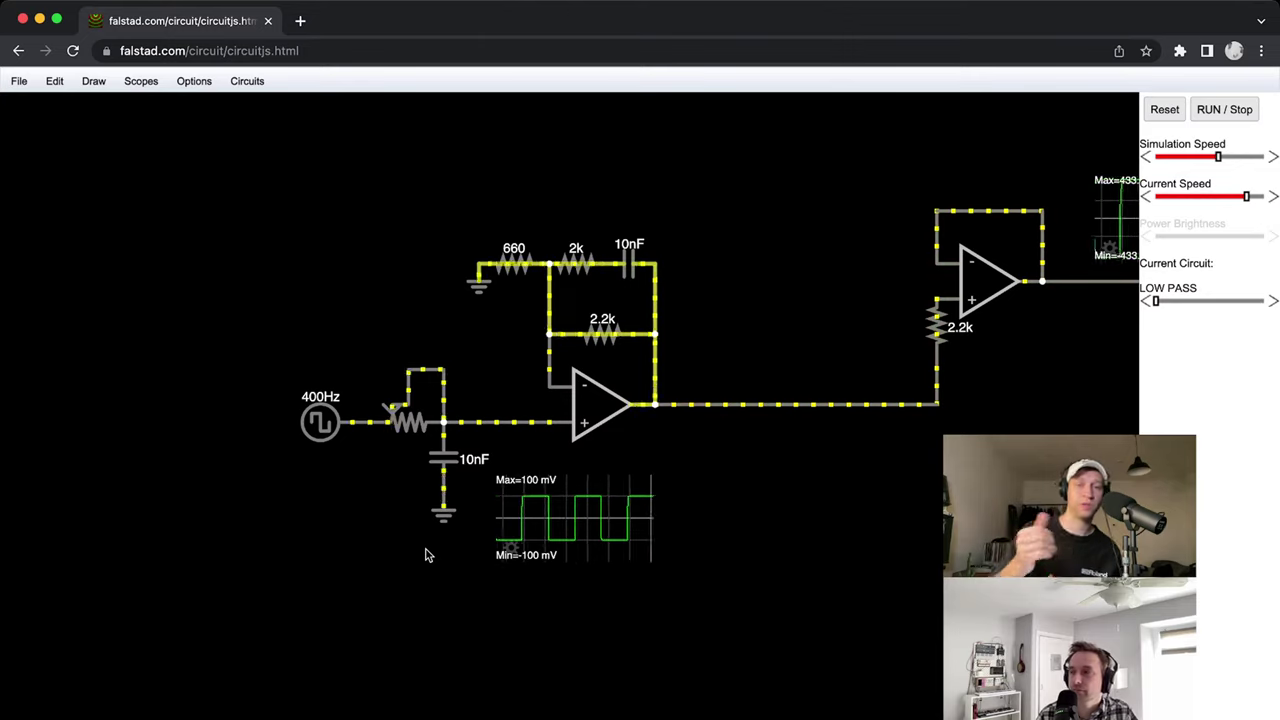
# Set the grounded filter capacitor to 15 nF and turn the LOW PASS potentiometer to its maximum.
pyautogui.doubleClick(450, 458)
pyautogui.click(579, 358)
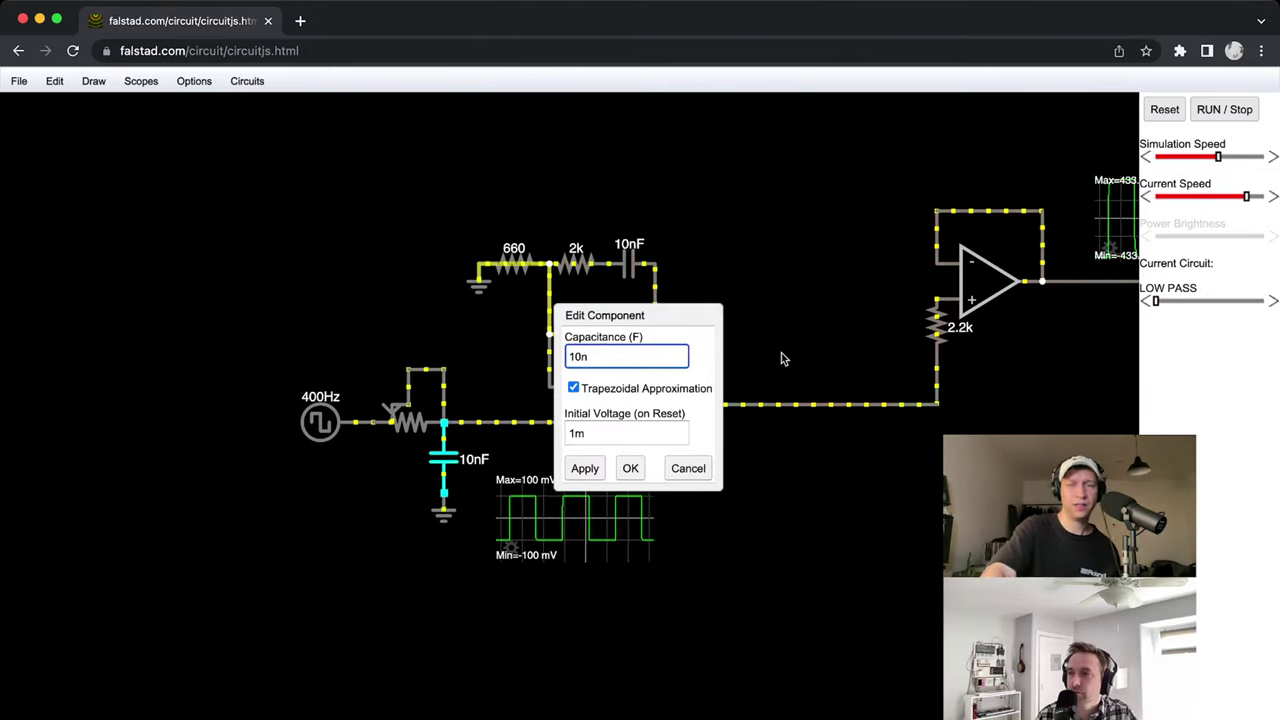
pyautogui.press('BackSpace')
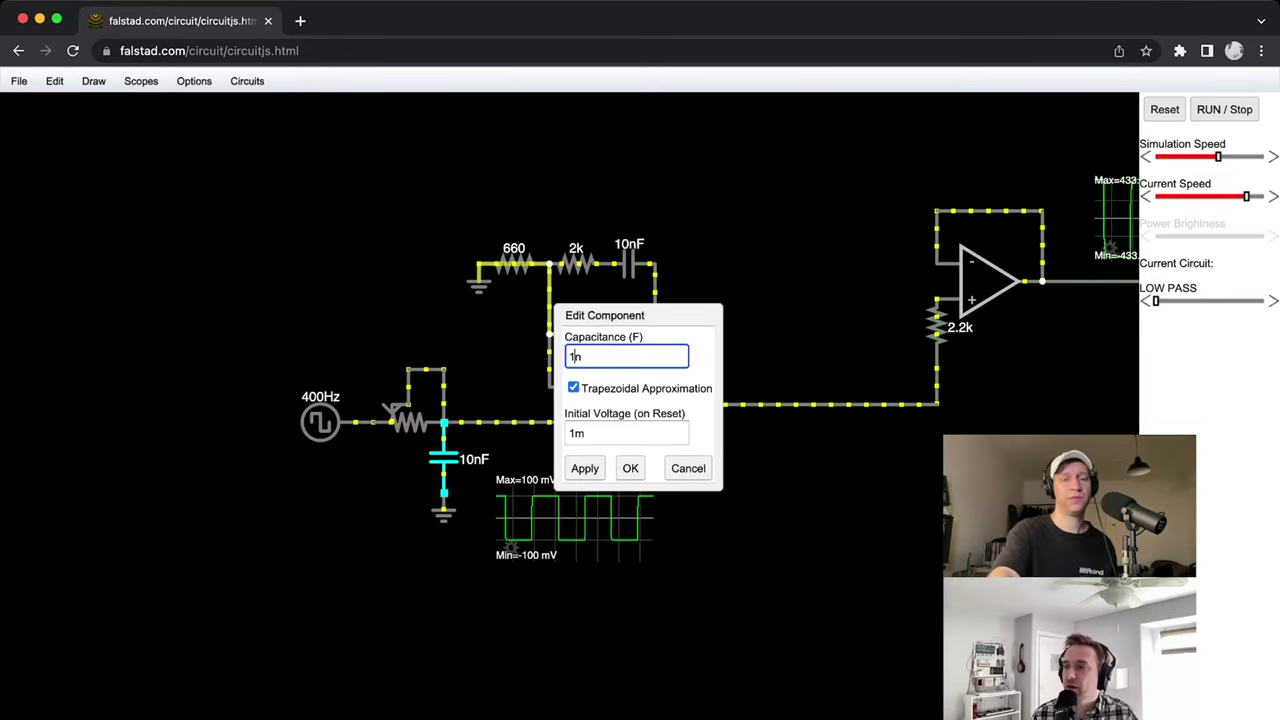
pyautogui.write('5')
pyautogui.press('Return')
pyautogui.click(1266, 301)
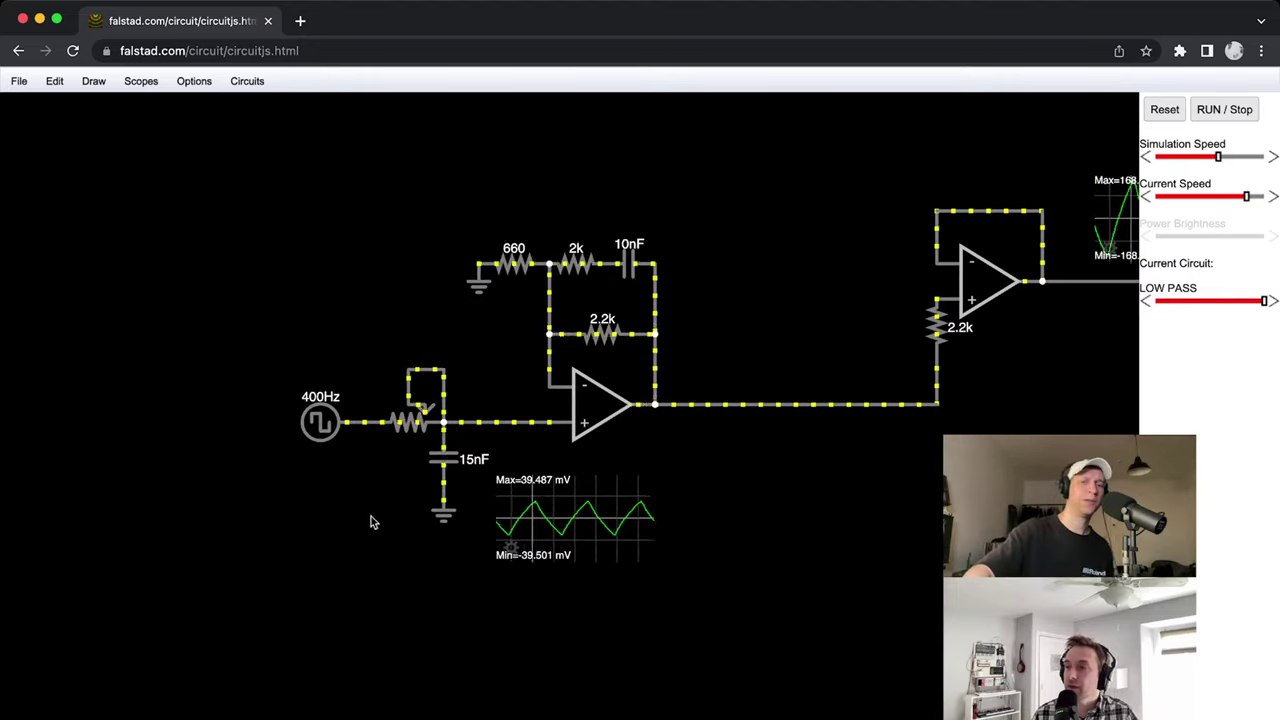
# Set the grounded filter capacitor's capacitance to 22 nF.
pyautogui.doubleClick(443, 458)
pyautogui.doubleClick(600, 356)
pyautogui.write('1')
pyautogui.press('BackSpace')
pyautogui.write('22n')
pyautogui.press('Return')
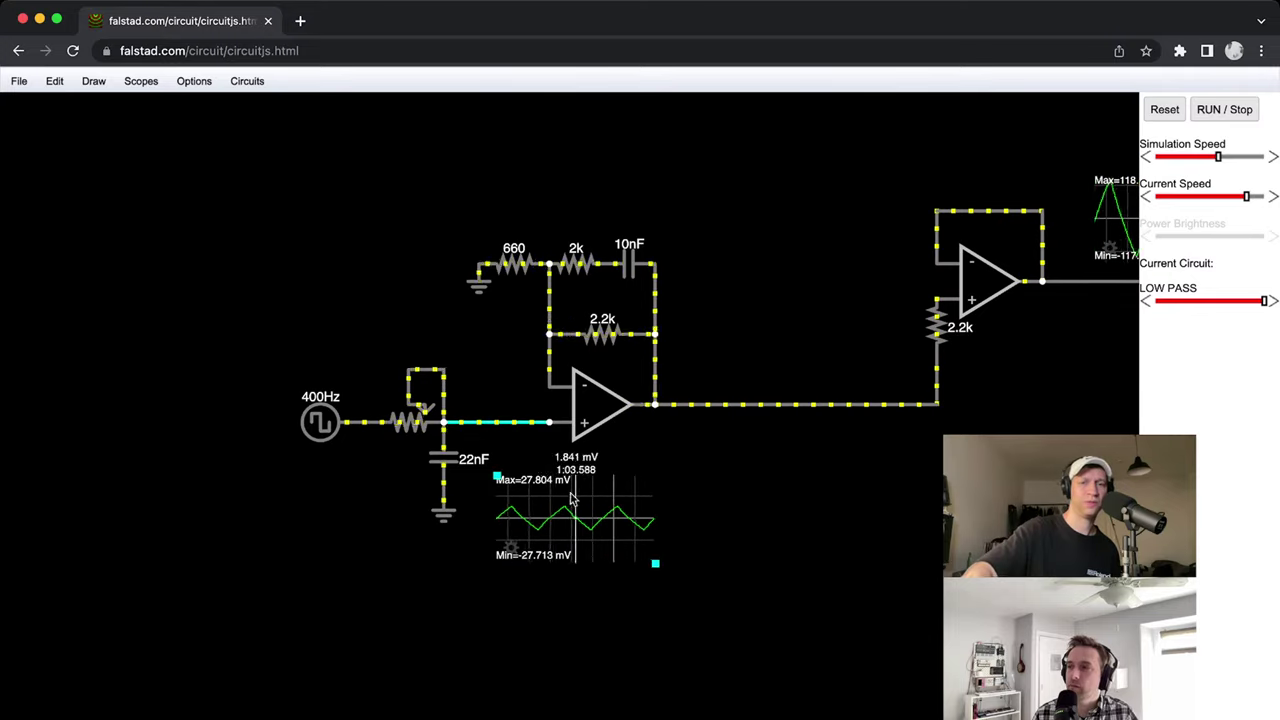
# Set the square-wave source's maximum voltage to 5 V.
pyautogui.doubleClick(330, 424)
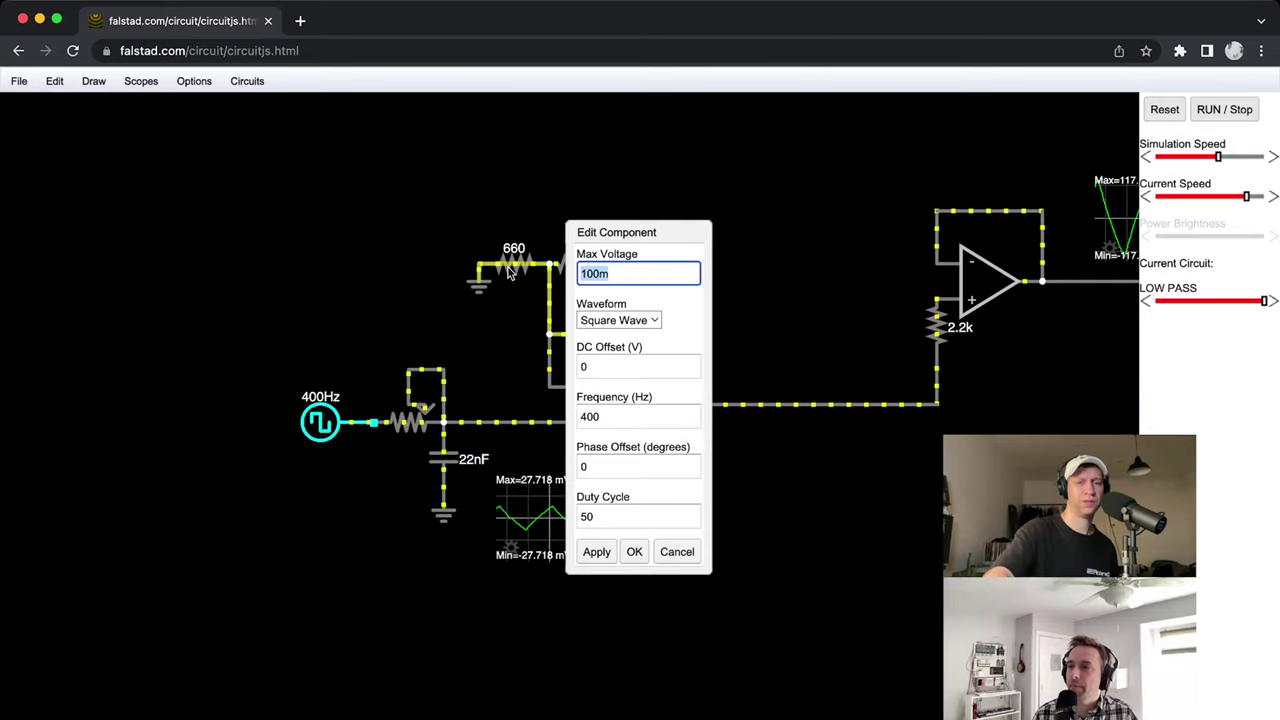
pyautogui.write('5')
pyautogui.press('Return')
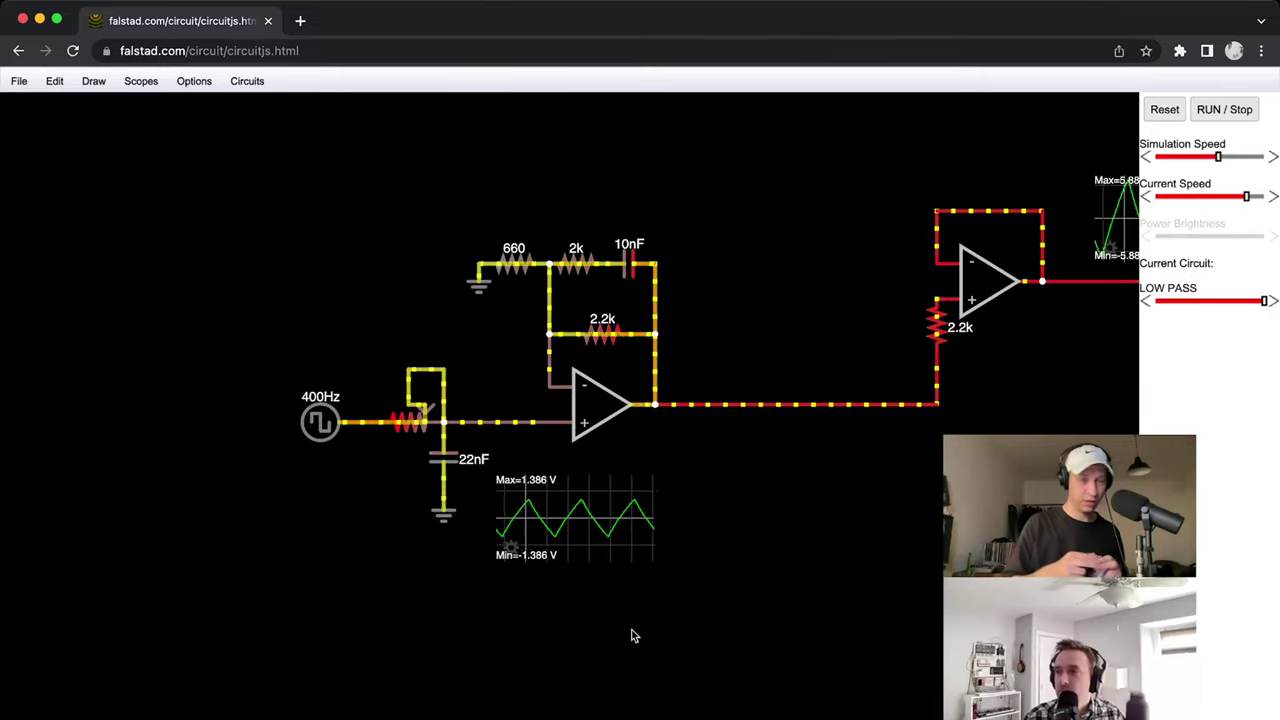
# Lower the current speed and examine the potentiometer, filter capacitor and op-amp input trace up close.
pyautogui.moveTo(548, 540)
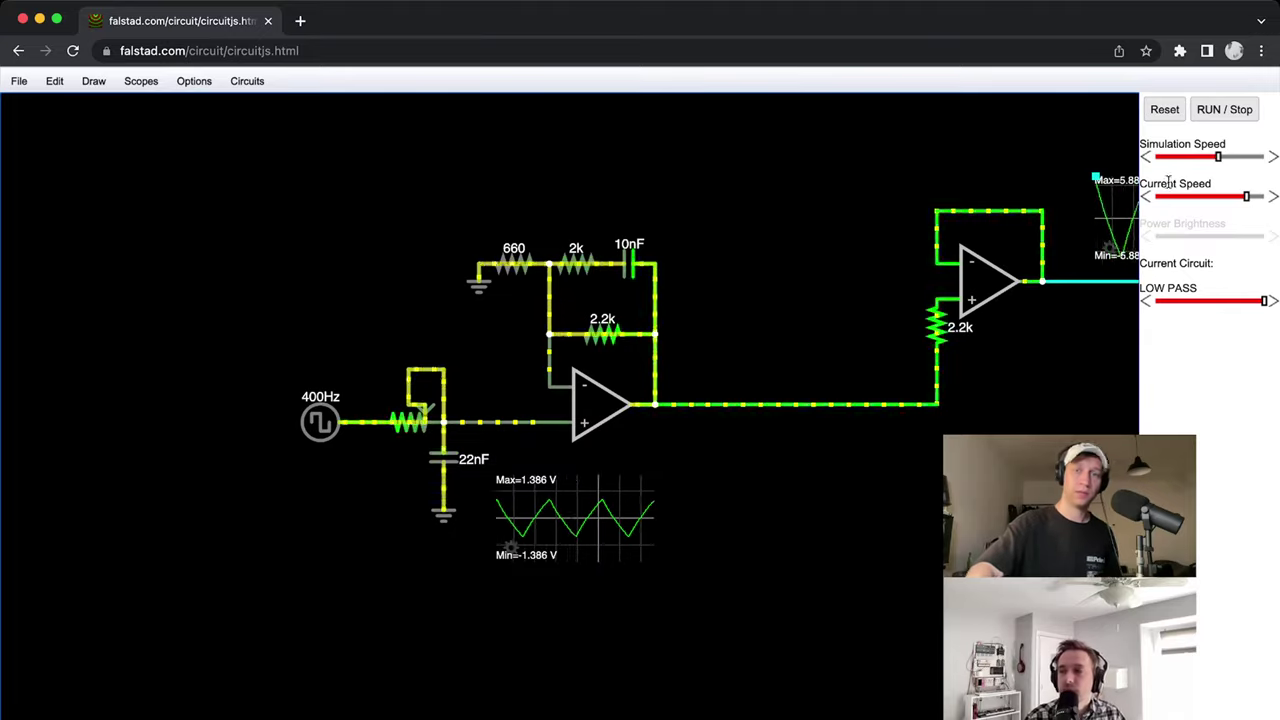
pyautogui.moveTo(1248, 197); pyautogui.dragTo(1222, 197)
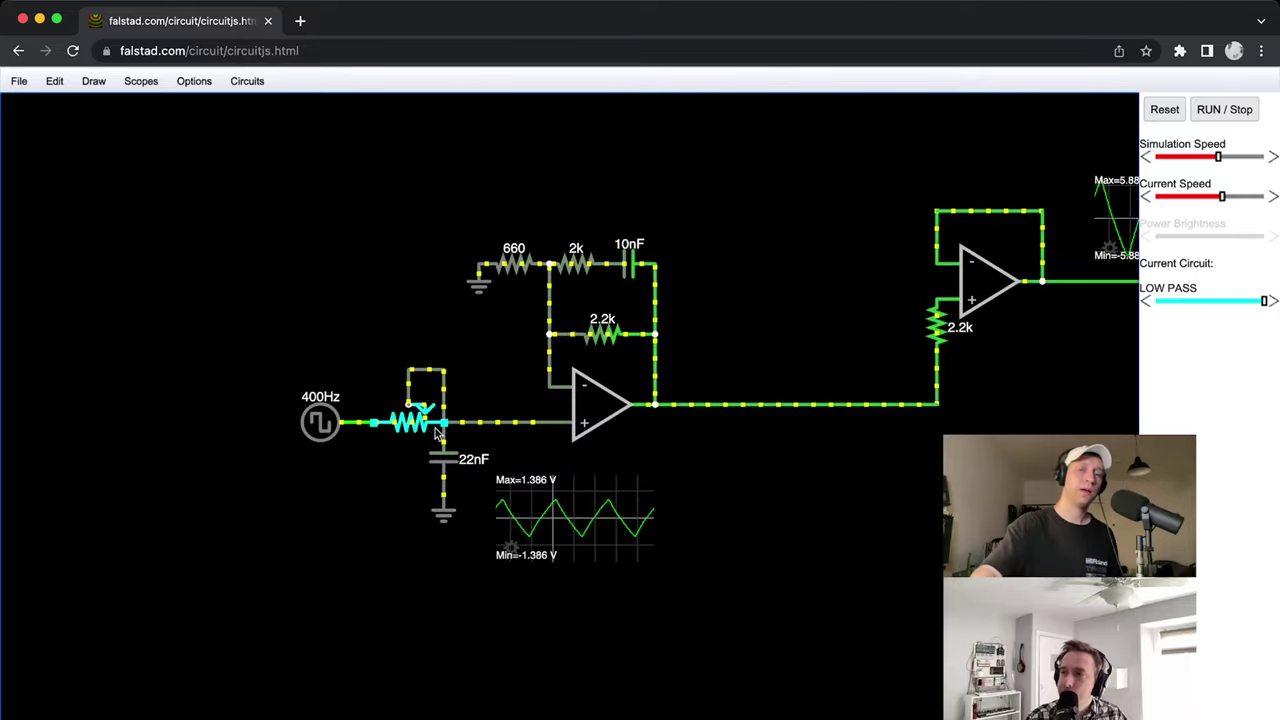
pyautogui.scroll(3, 571, 411)
pyautogui.scroll(2, 464, 435)
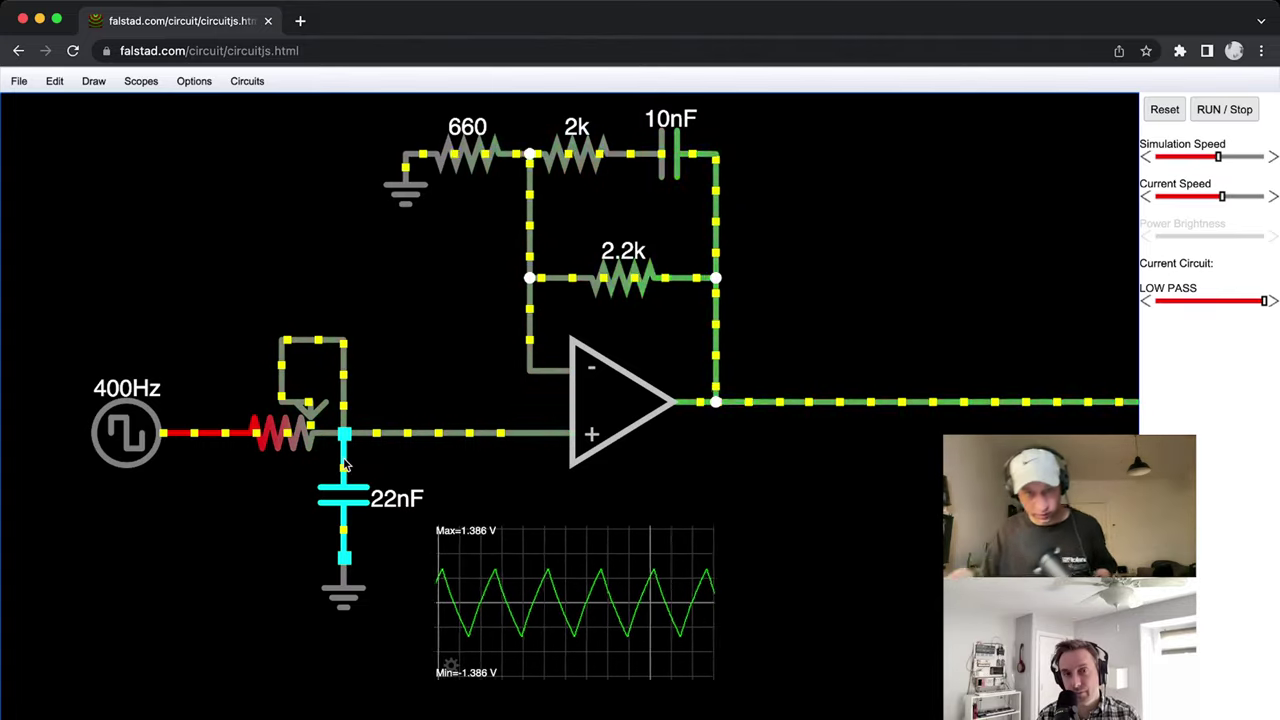
pyautogui.moveTo(546, 580)
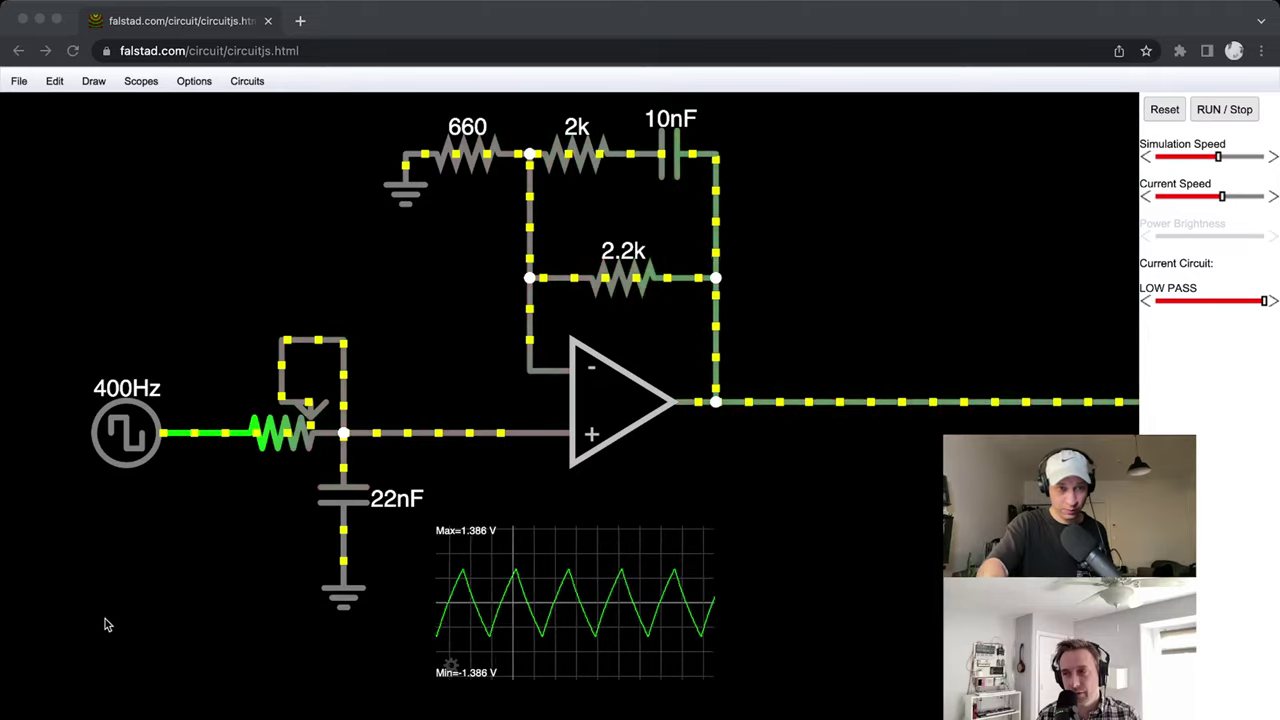